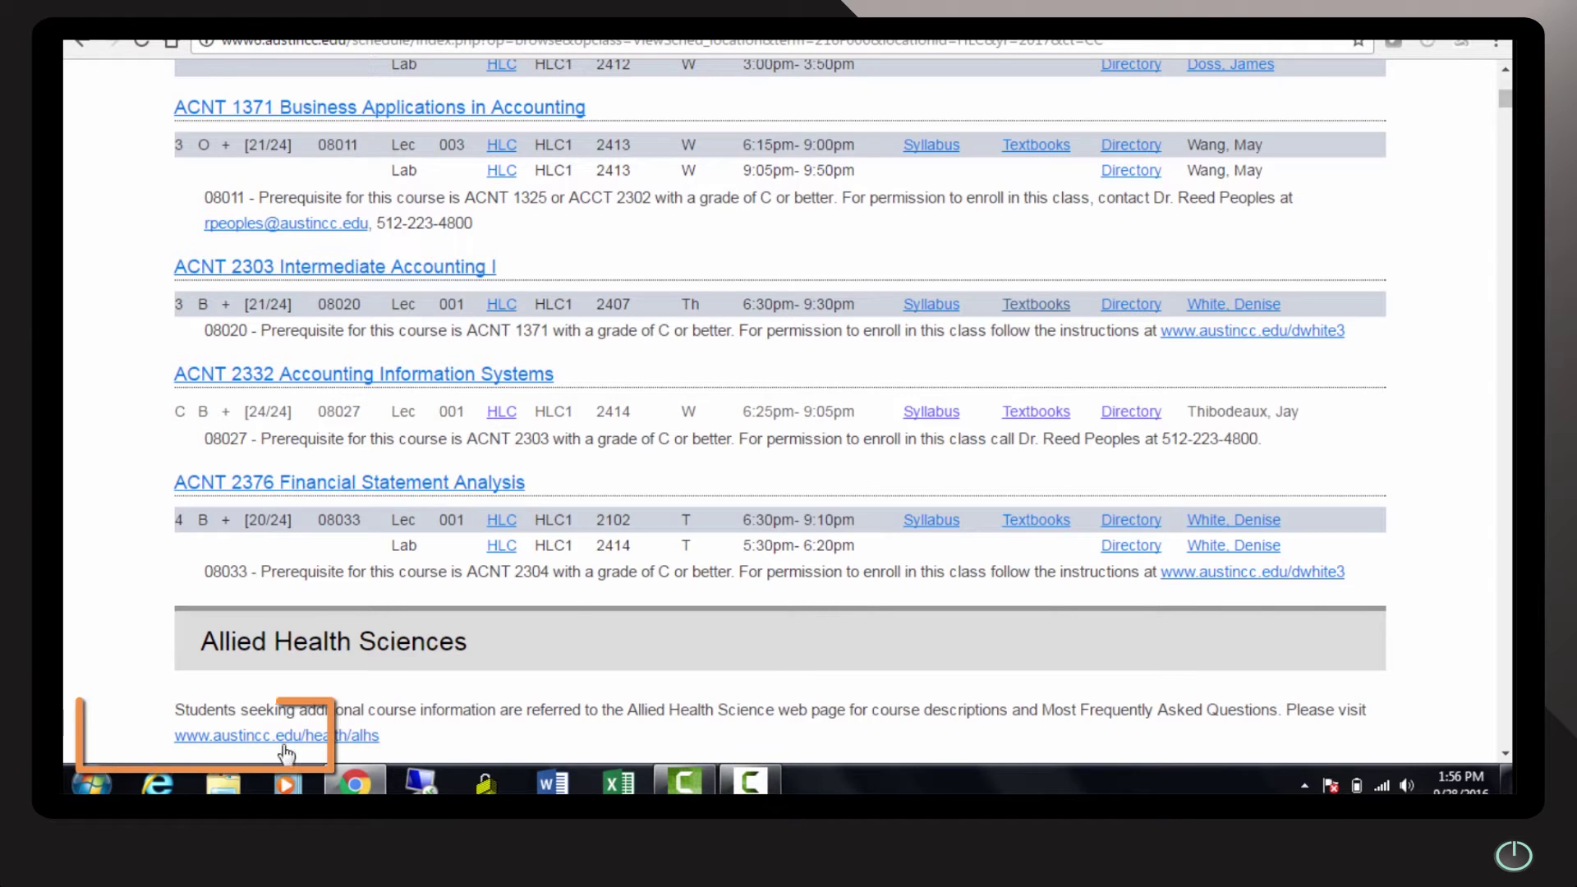
# Launch Snipping Tool from a 'snipp' search and snip the ACNT 1371 course listing
pyautogui.click(91, 783)
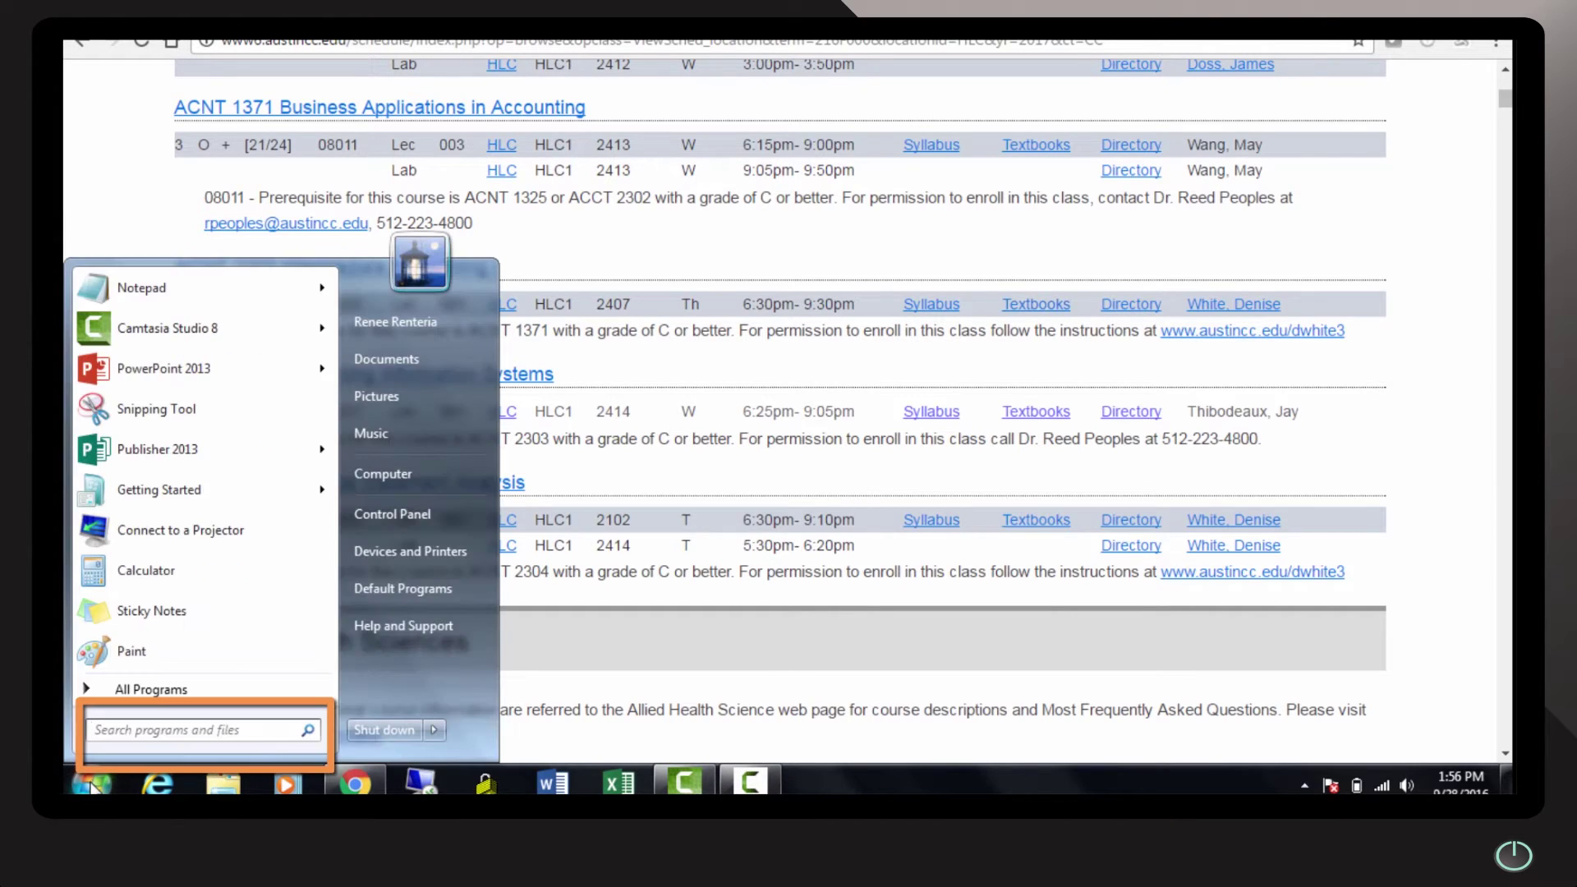
pyautogui.write('snip')
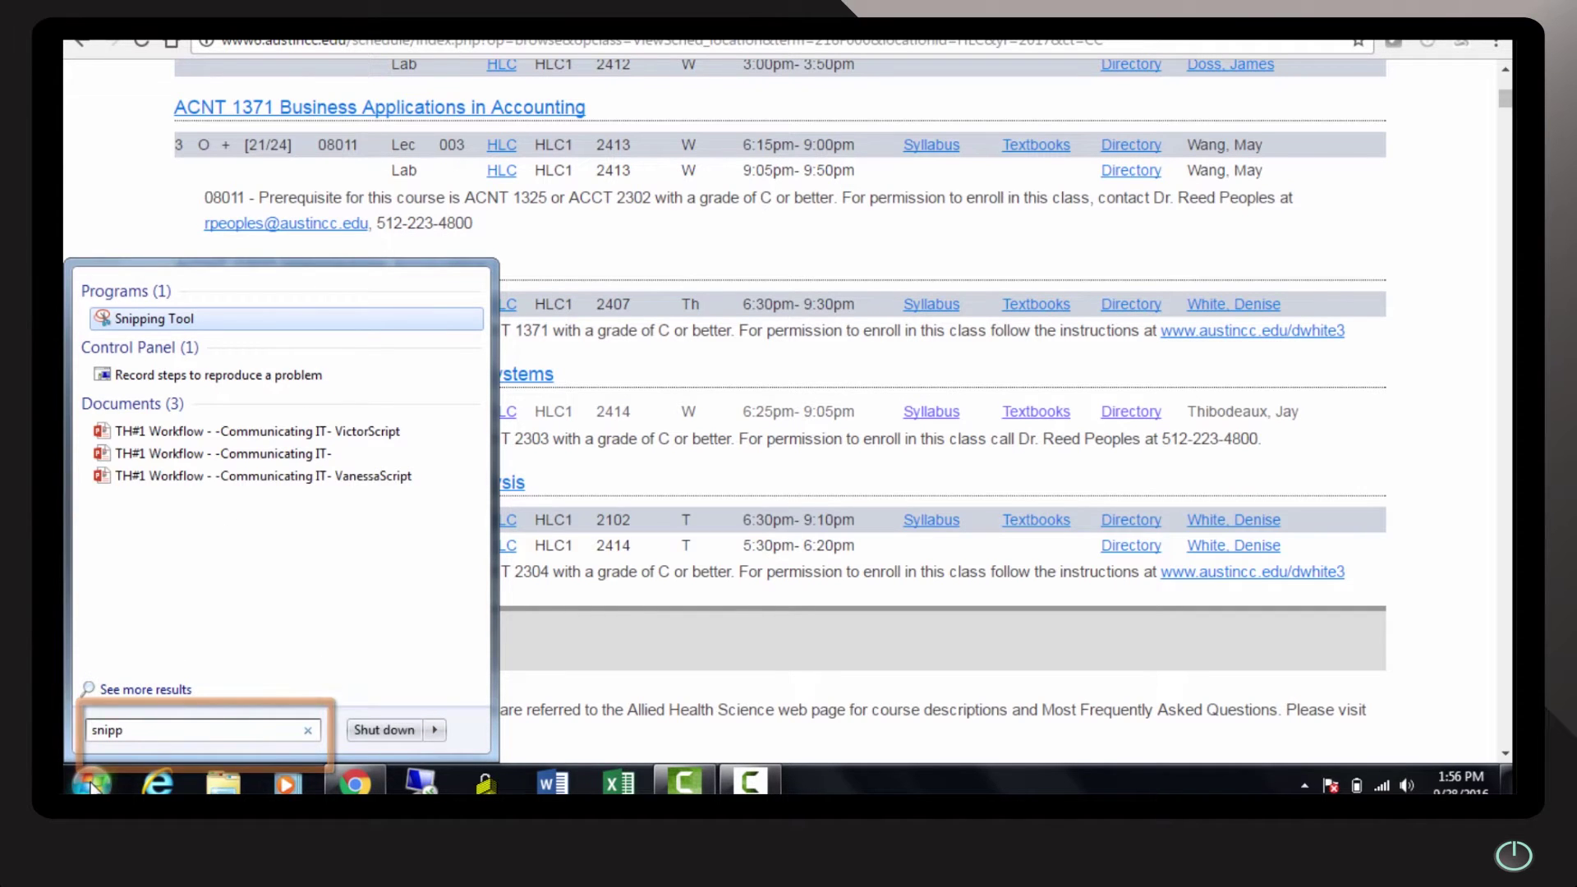
pyautogui.write('p')
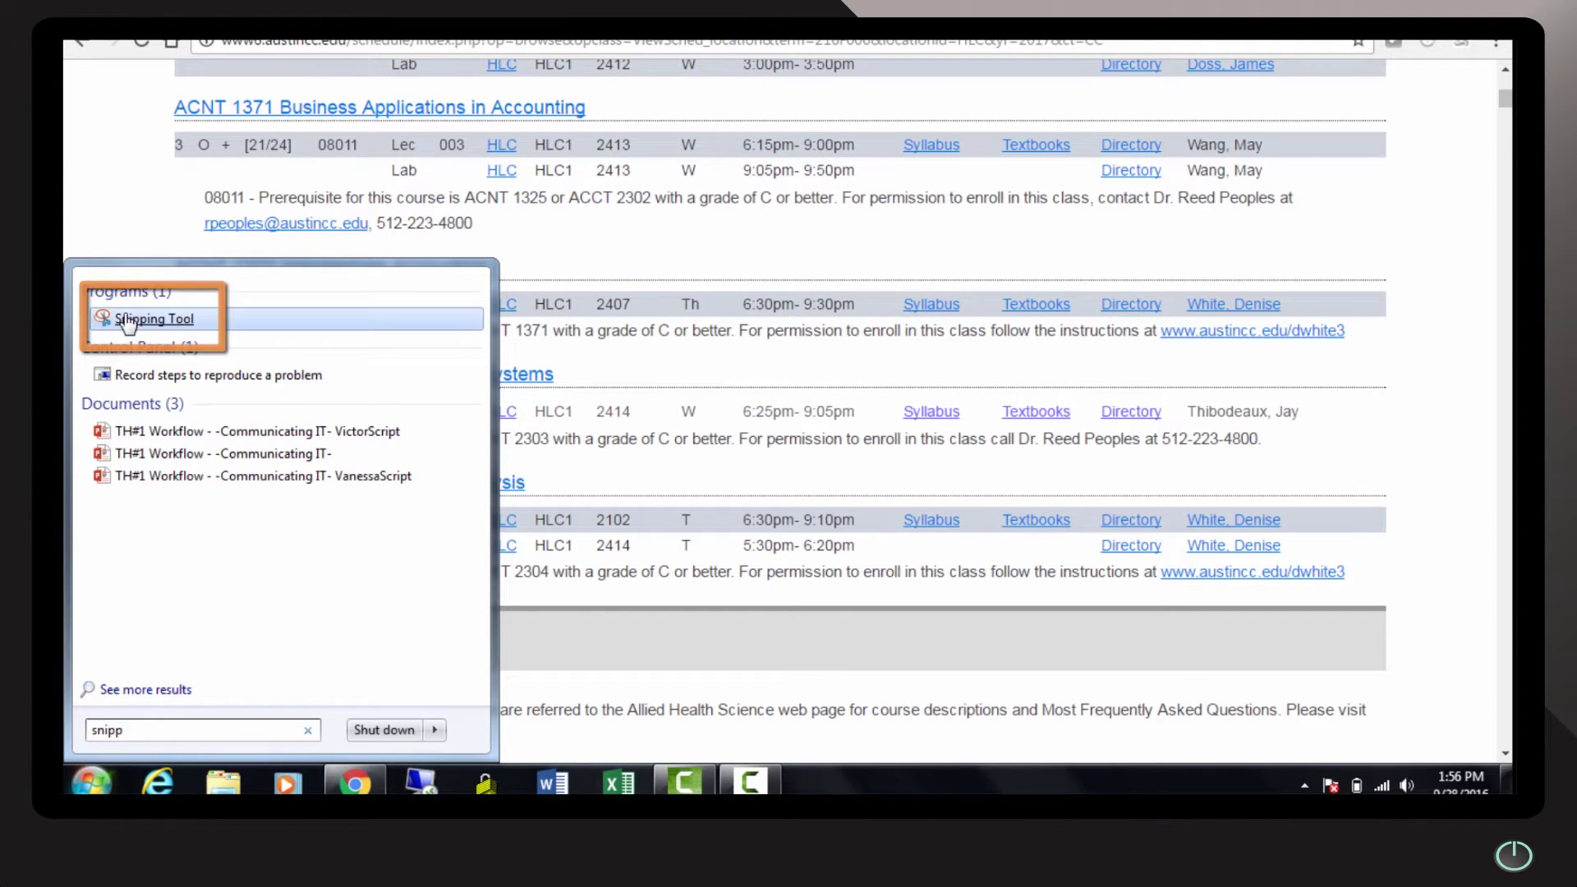
pyautogui.click(127, 322)
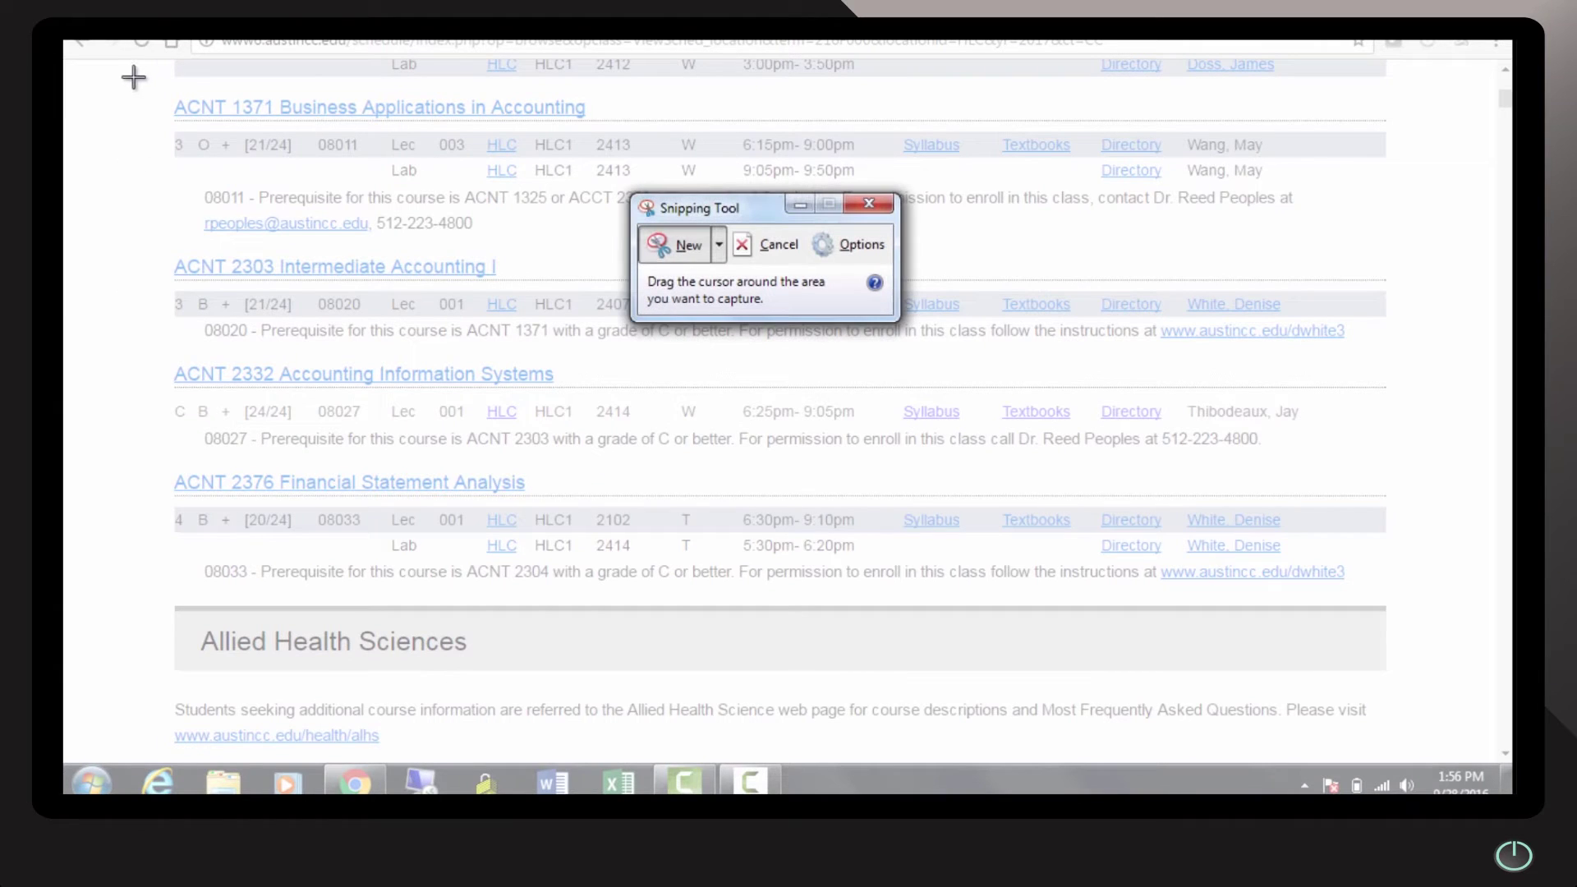
pyautogui.moveTo(146, 65); pyautogui.dragTo(1395, 261)
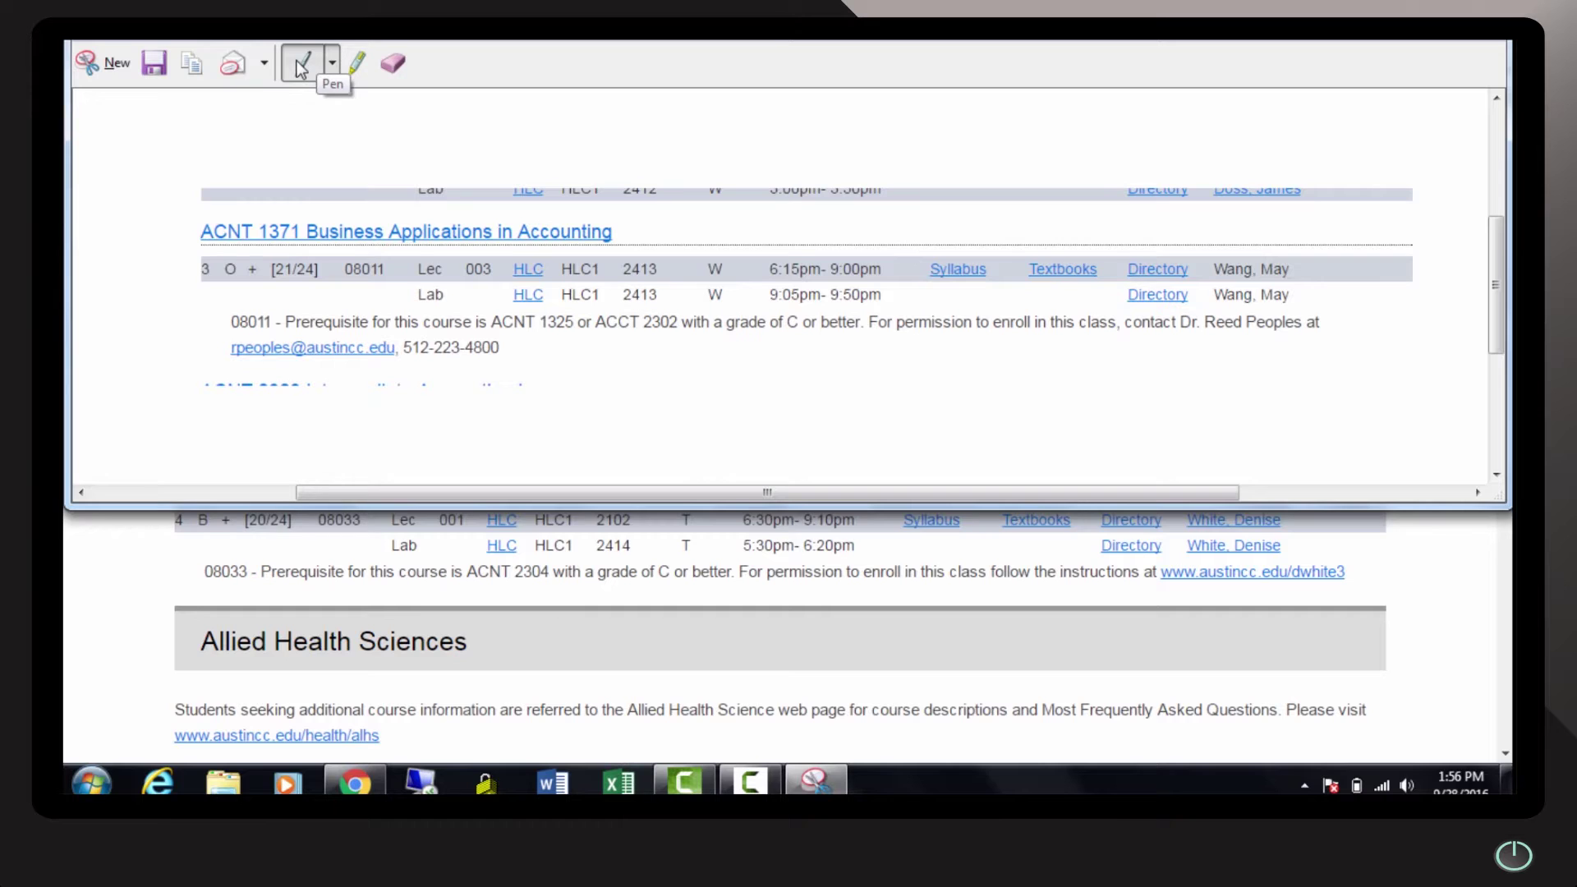
# Circle the Textbooks link with the red pen and highlight it in yellow
pyautogui.click(330, 64)
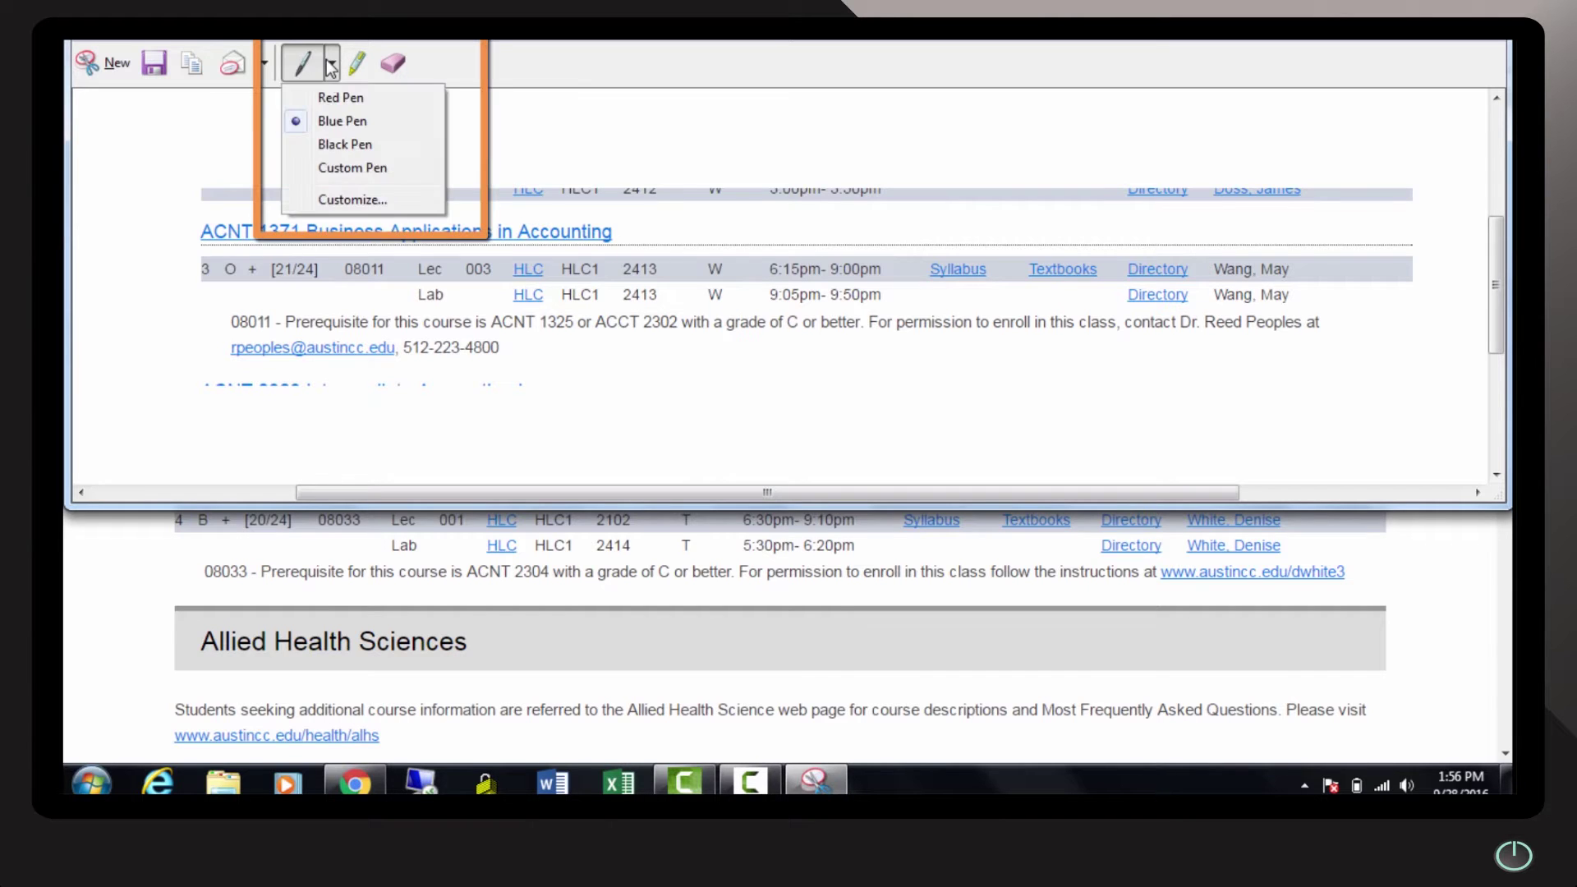
pyautogui.click(338, 98)
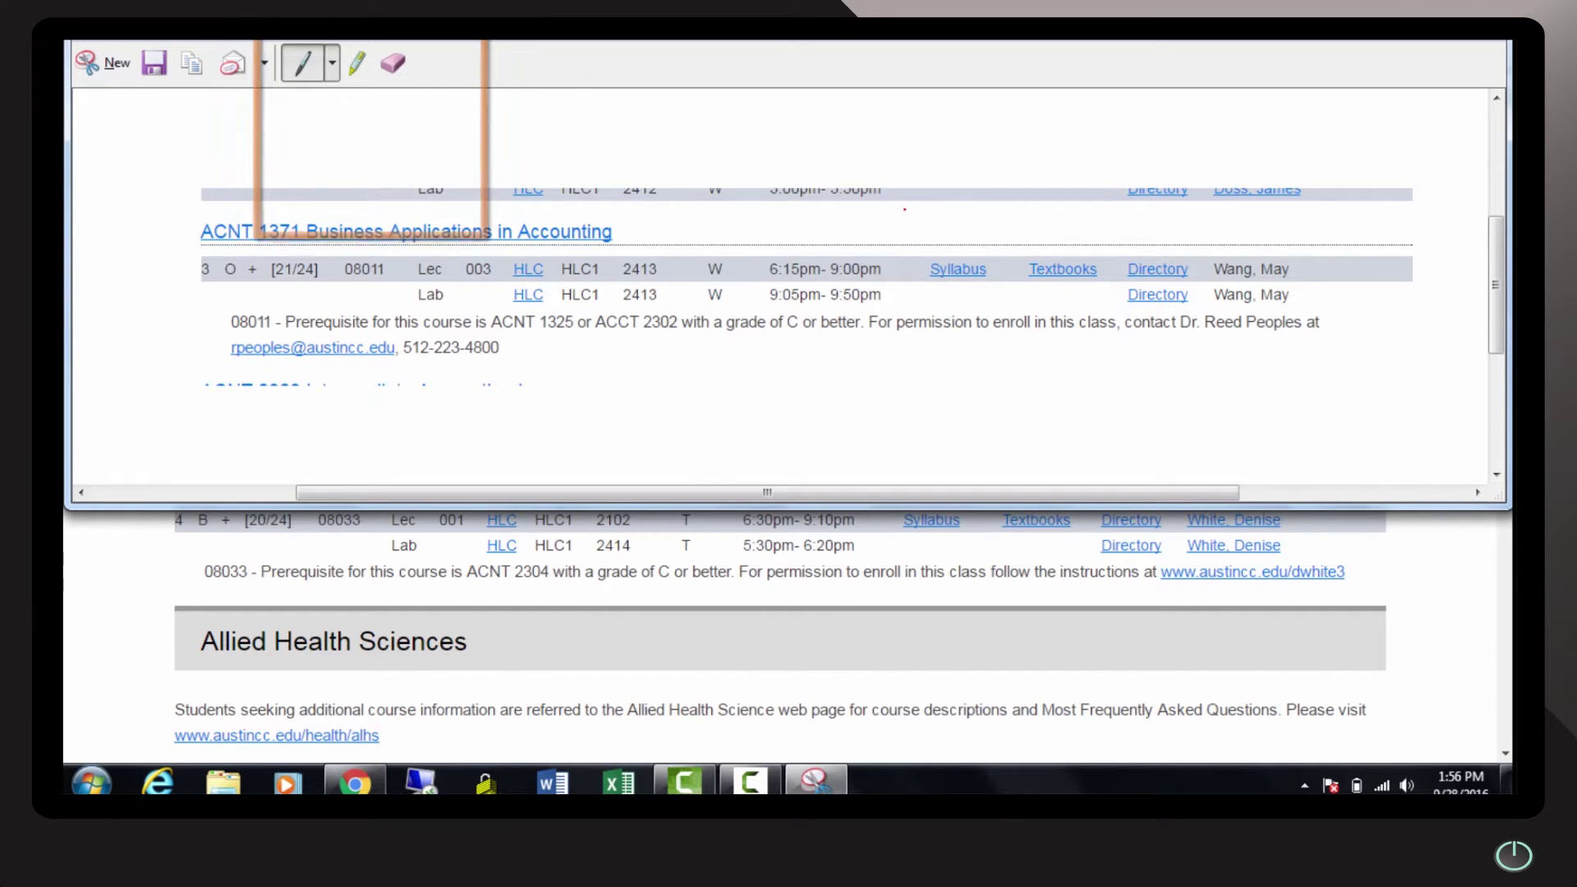
pyautogui.moveTo(1071, 224)
pyautogui.mouseDown()
pyautogui.moveTo(1018, 253)
pyautogui.moveTo(1026, 305)
pyautogui.moveTo(1076, 304)
pyautogui.moveTo(1114, 265)
pyautogui.moveTo(1069, 219)
pyautogui.mouseUp()
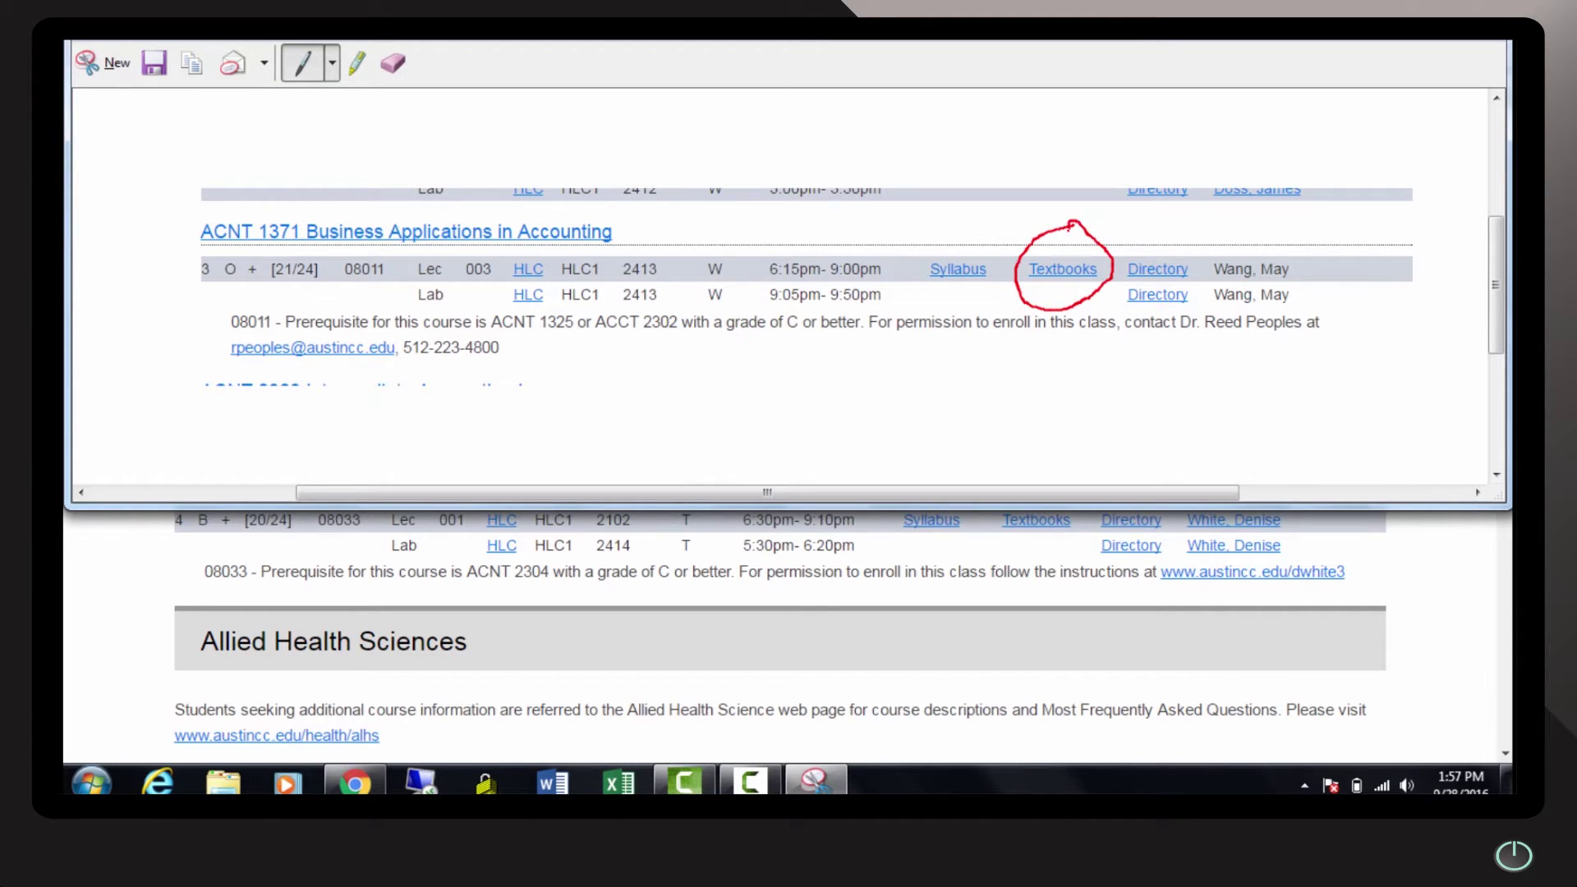
pyautogui.click(358, 65)
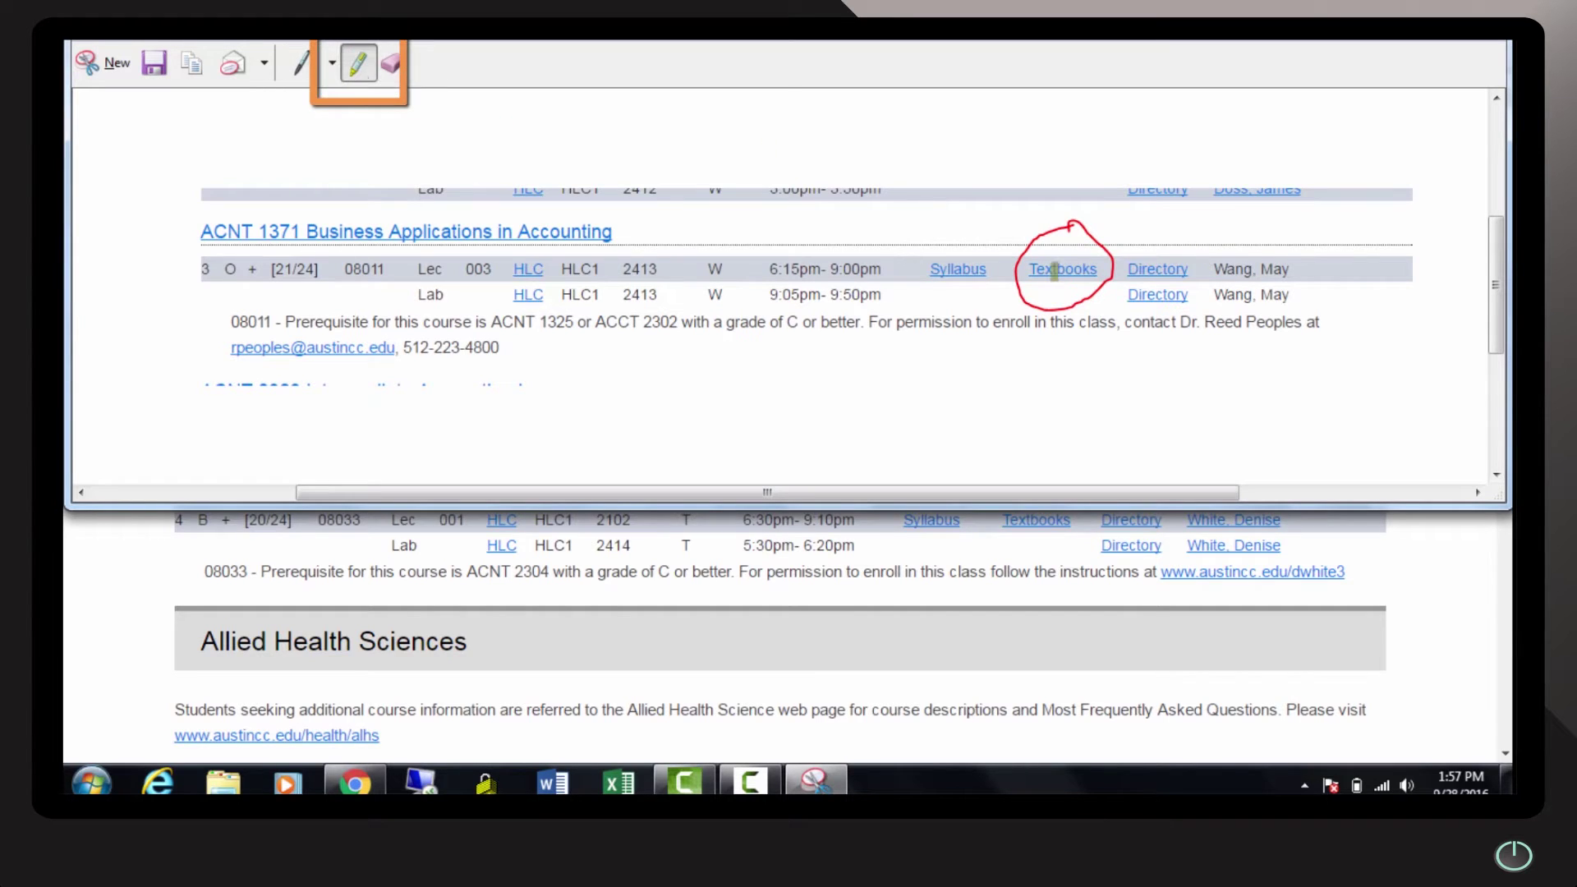
pyautogui.moveTo(1092, 273); pyautogui.dragTo(1033, 273)
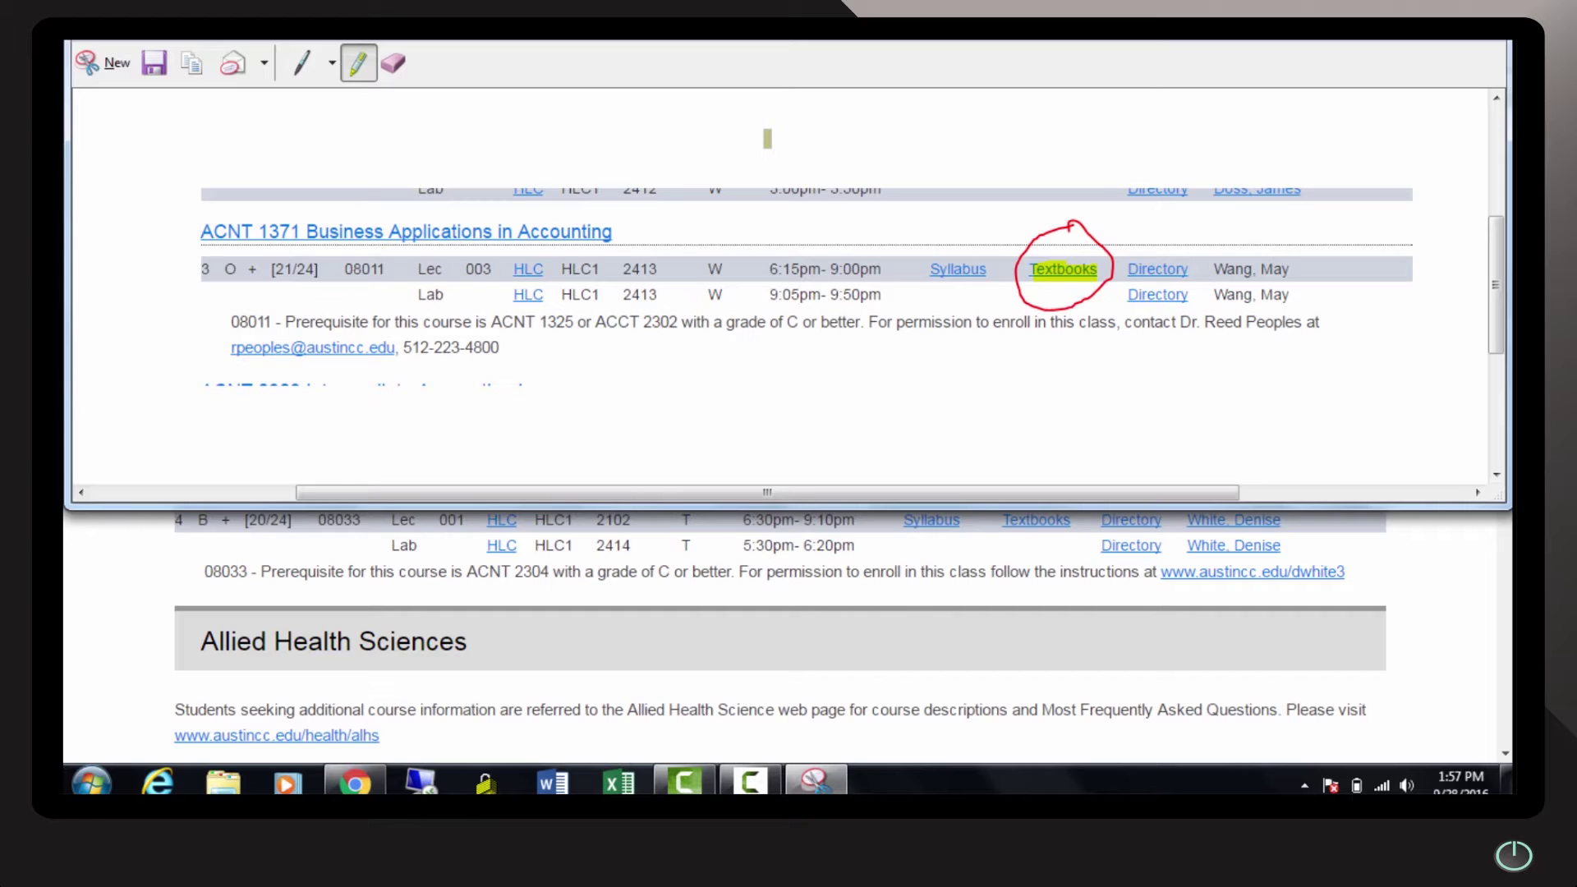
# Copy the marked-up snip and switch away from Snipping Tool
pyautogui.rightClick(767, 139)
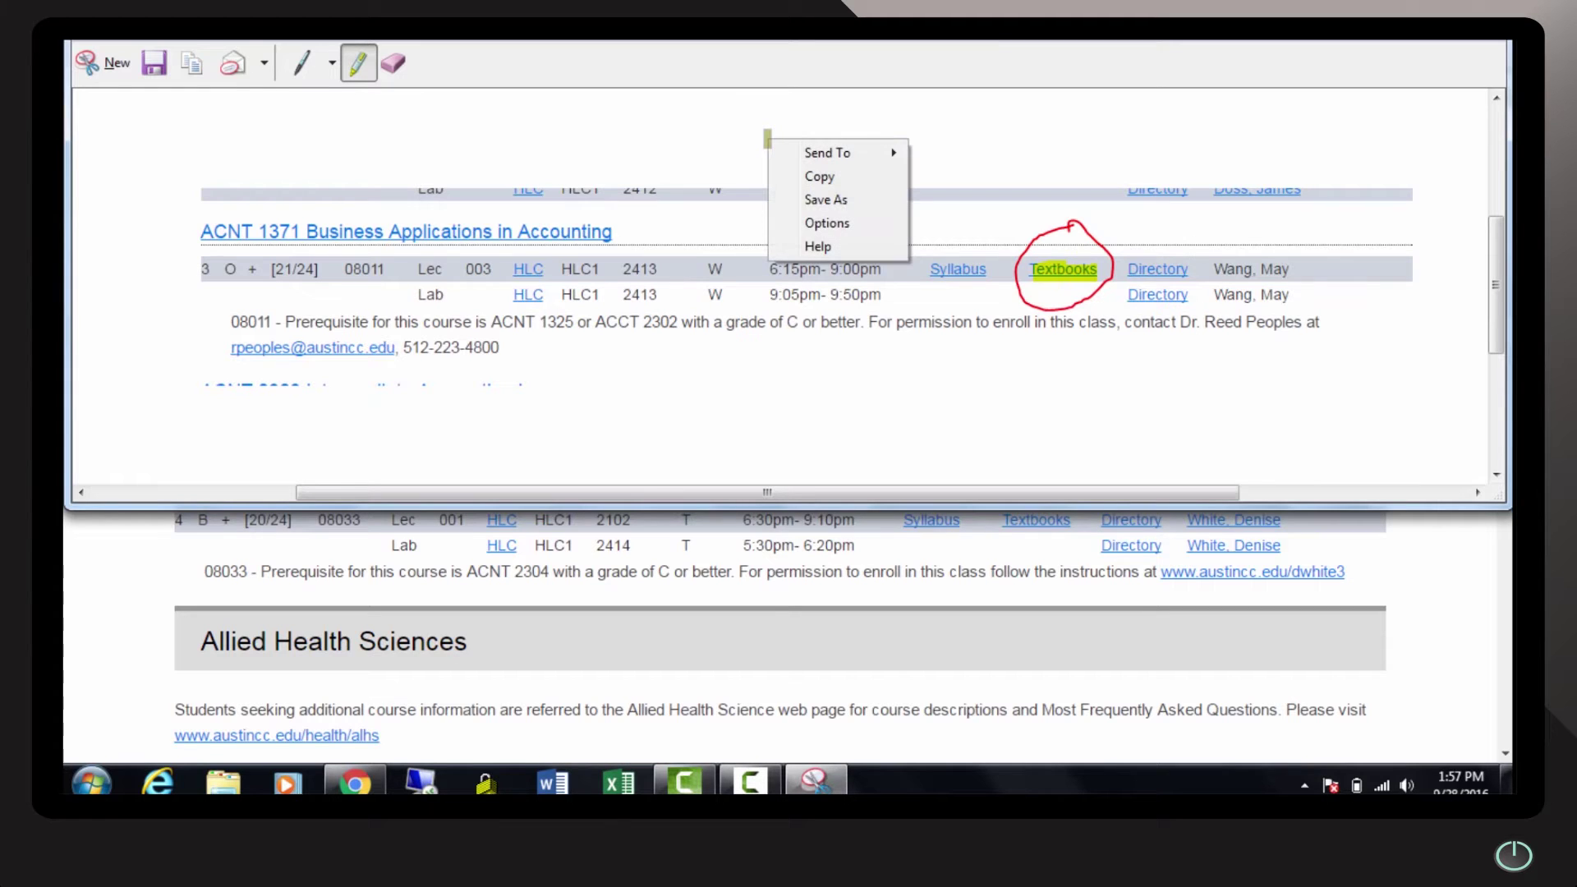
pyautogui.click(798, 179)
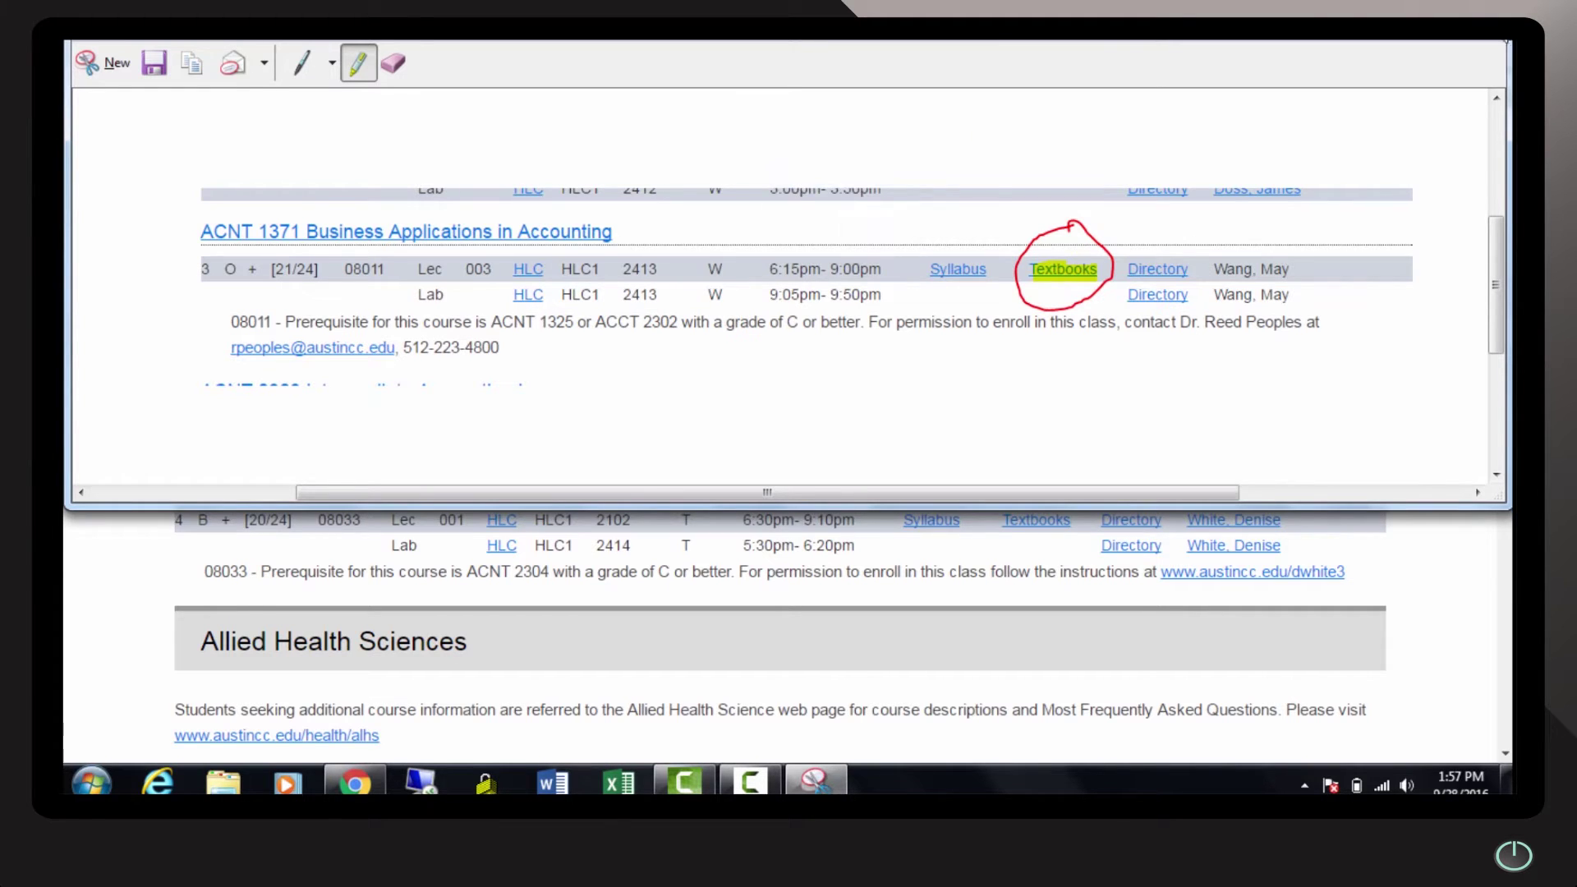
pyautogui.hotkey('alt', 'Tab')
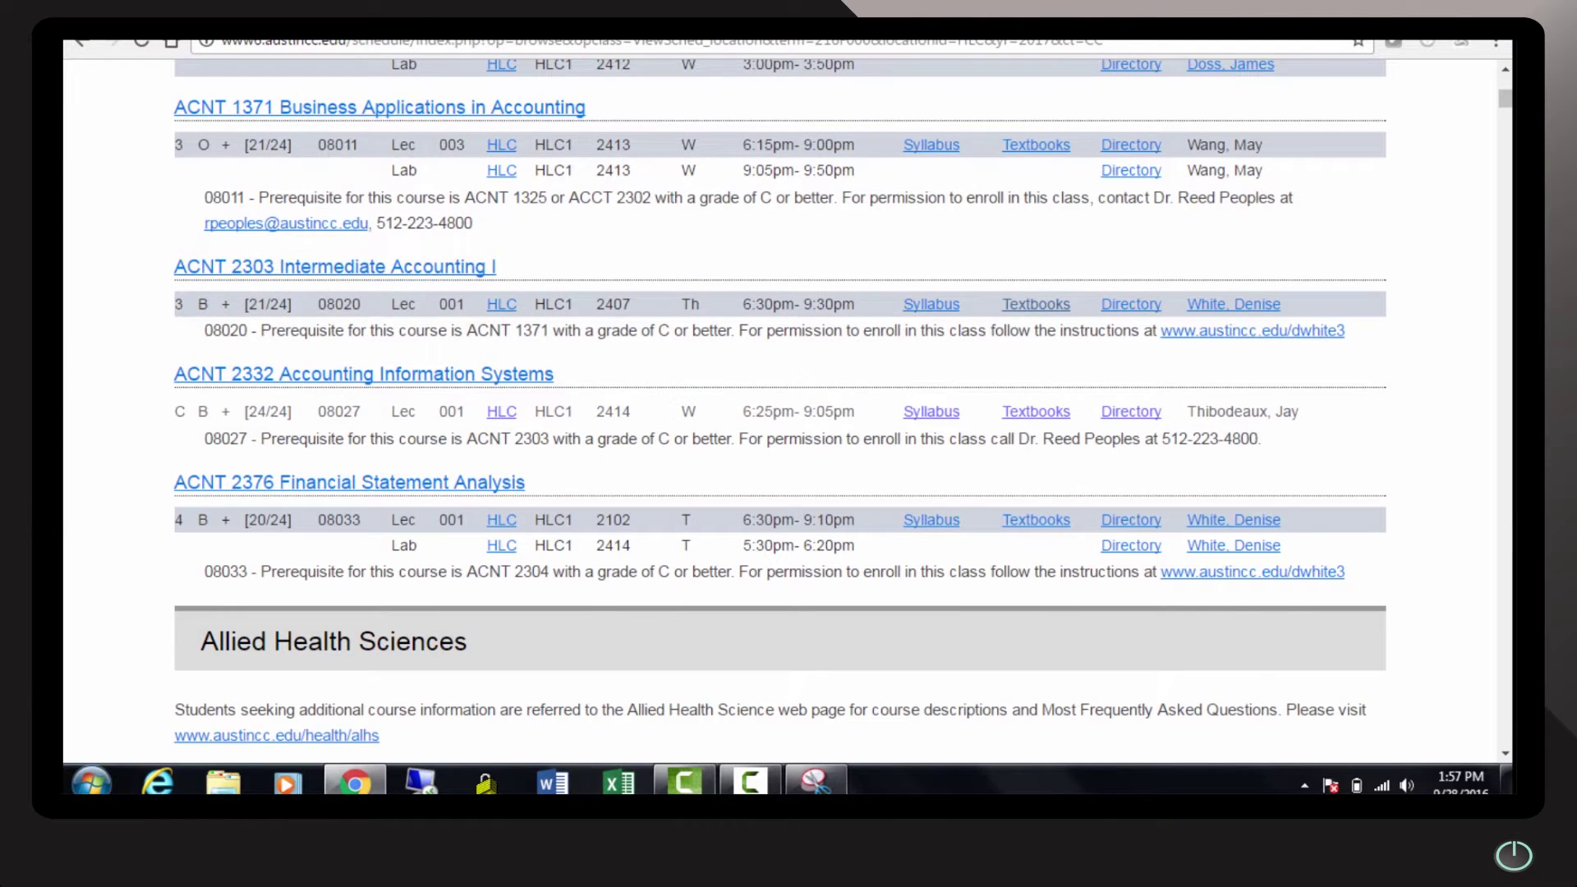
# Start a new Gmail message to the colleague with the subject 'Textbook'
pyautogui.hotkey('ctrl', 'Tab')
pyautogui.click(185, 195)
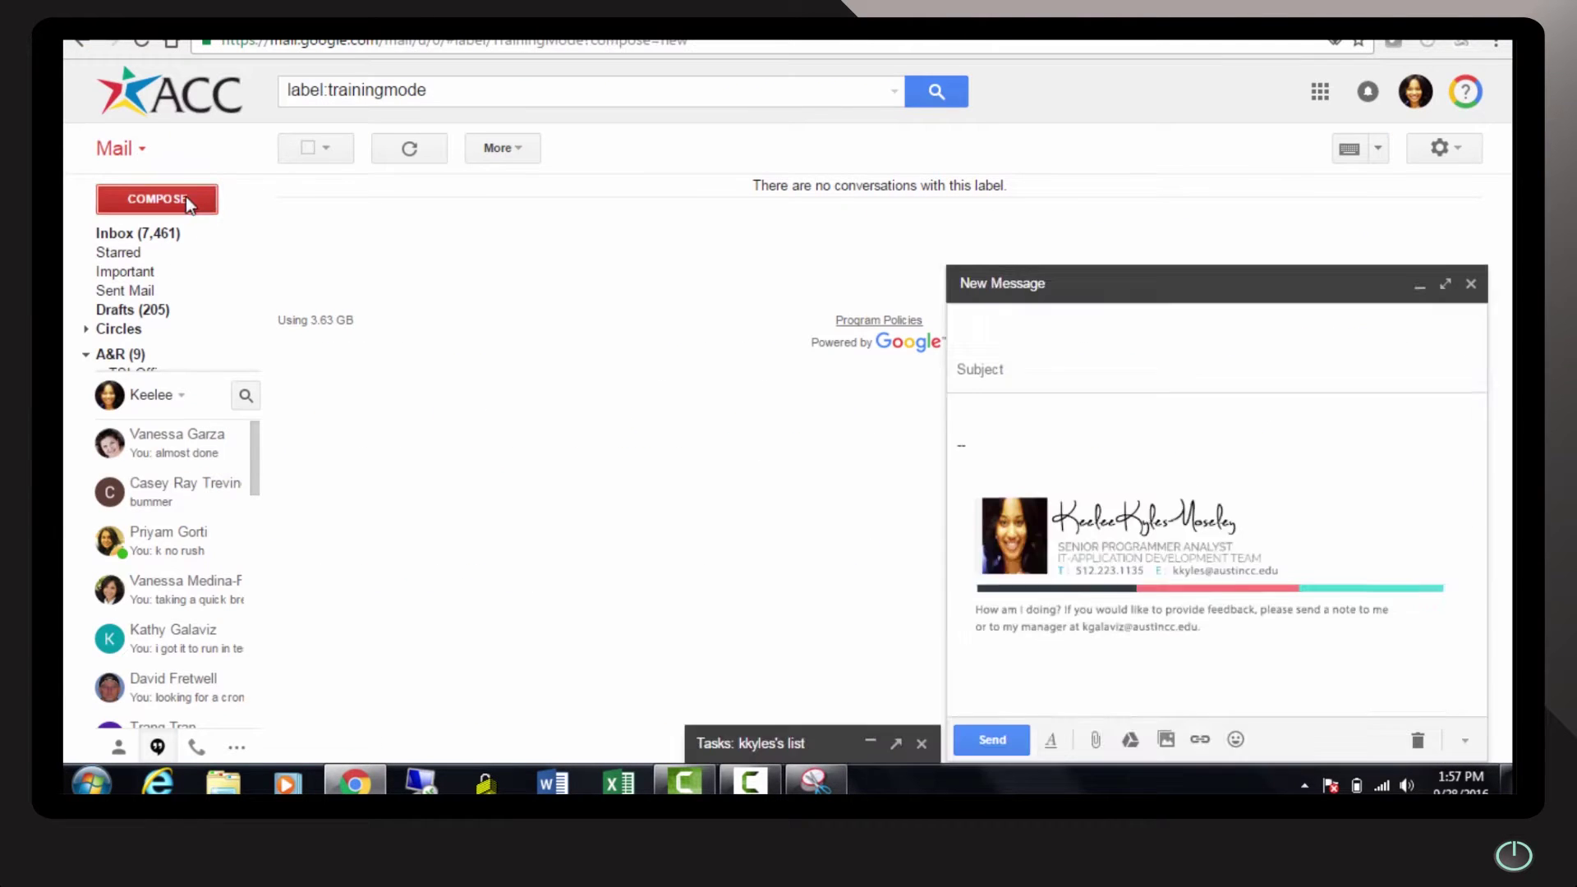
pyautogui.write('vab')
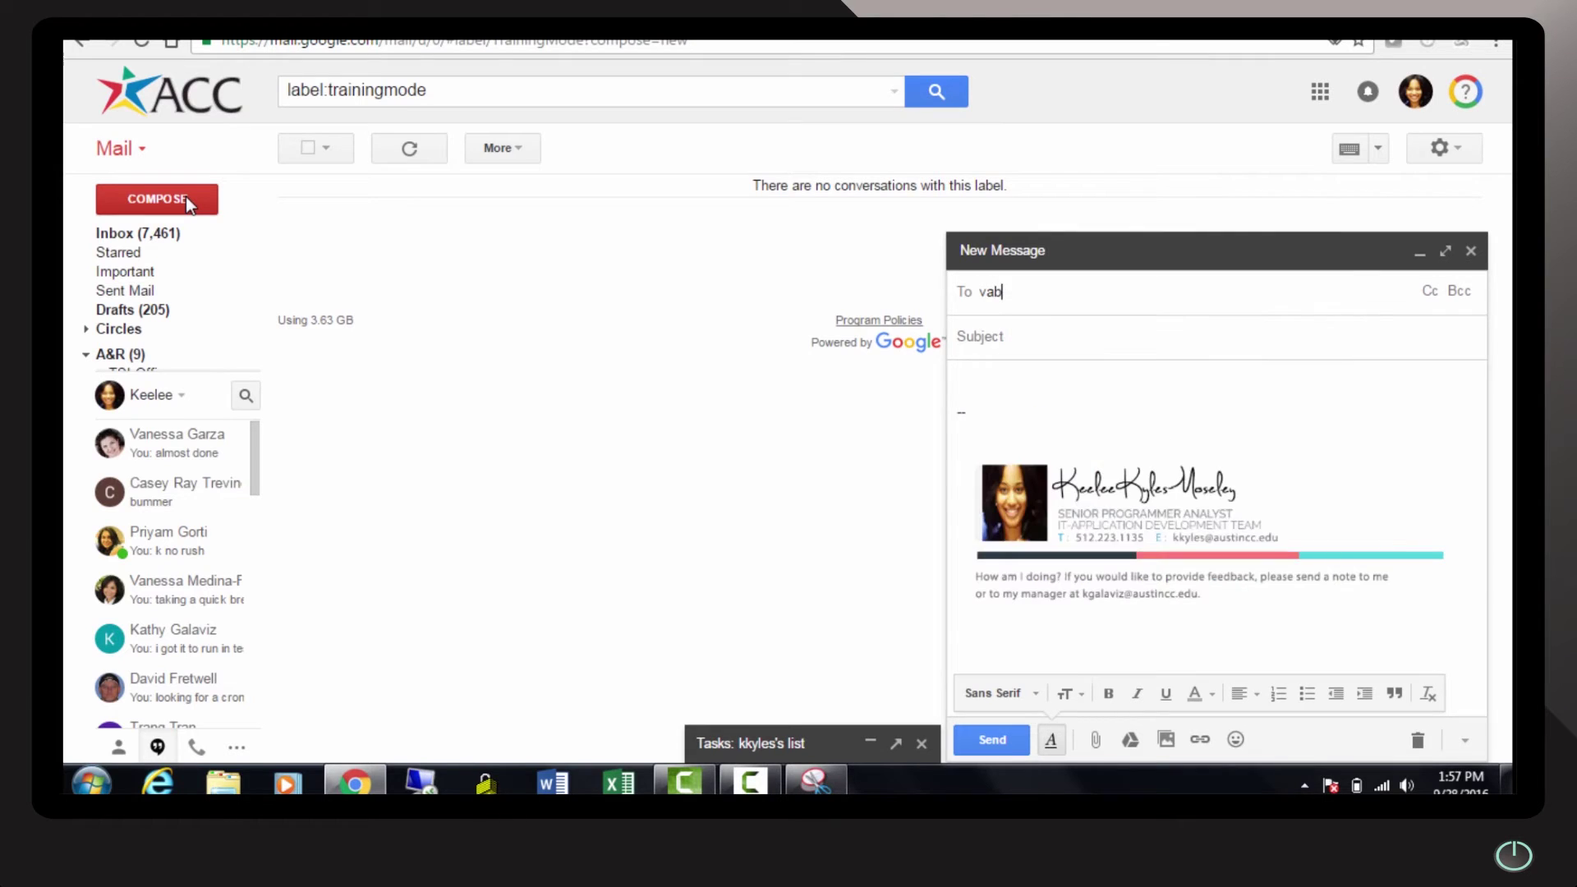
pyautogui.press('BackSpace')
pyautogui.write('n')
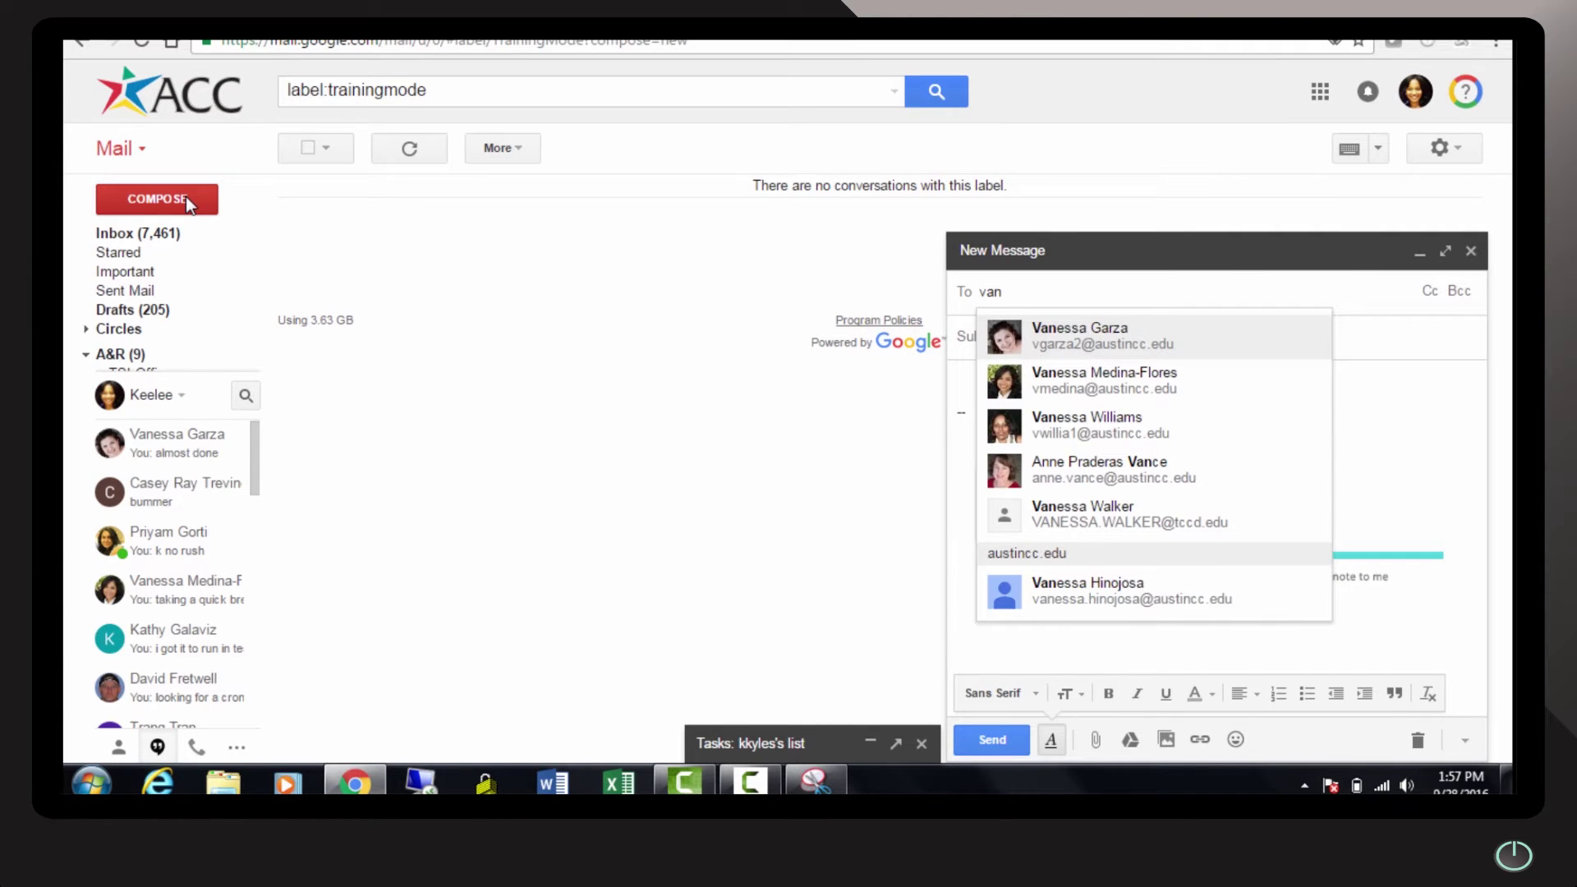
pyautogui.press('Down')
pyautogui.press('Return')
pyautogui.click(988, 336)
pyautogui.write('Tex')
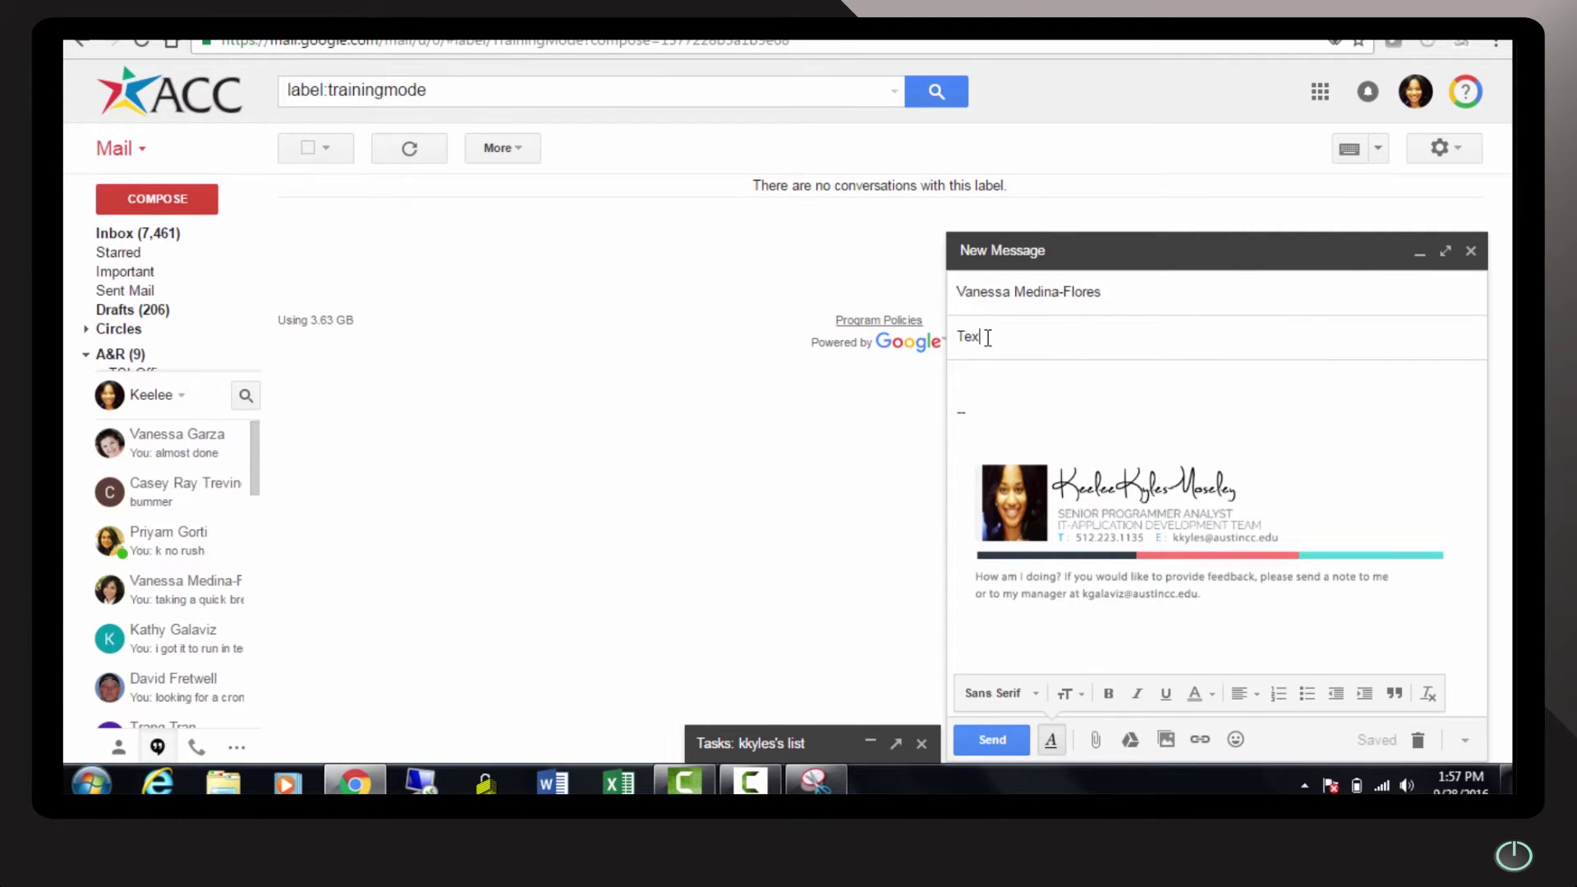
pyautogui.write('tbook')
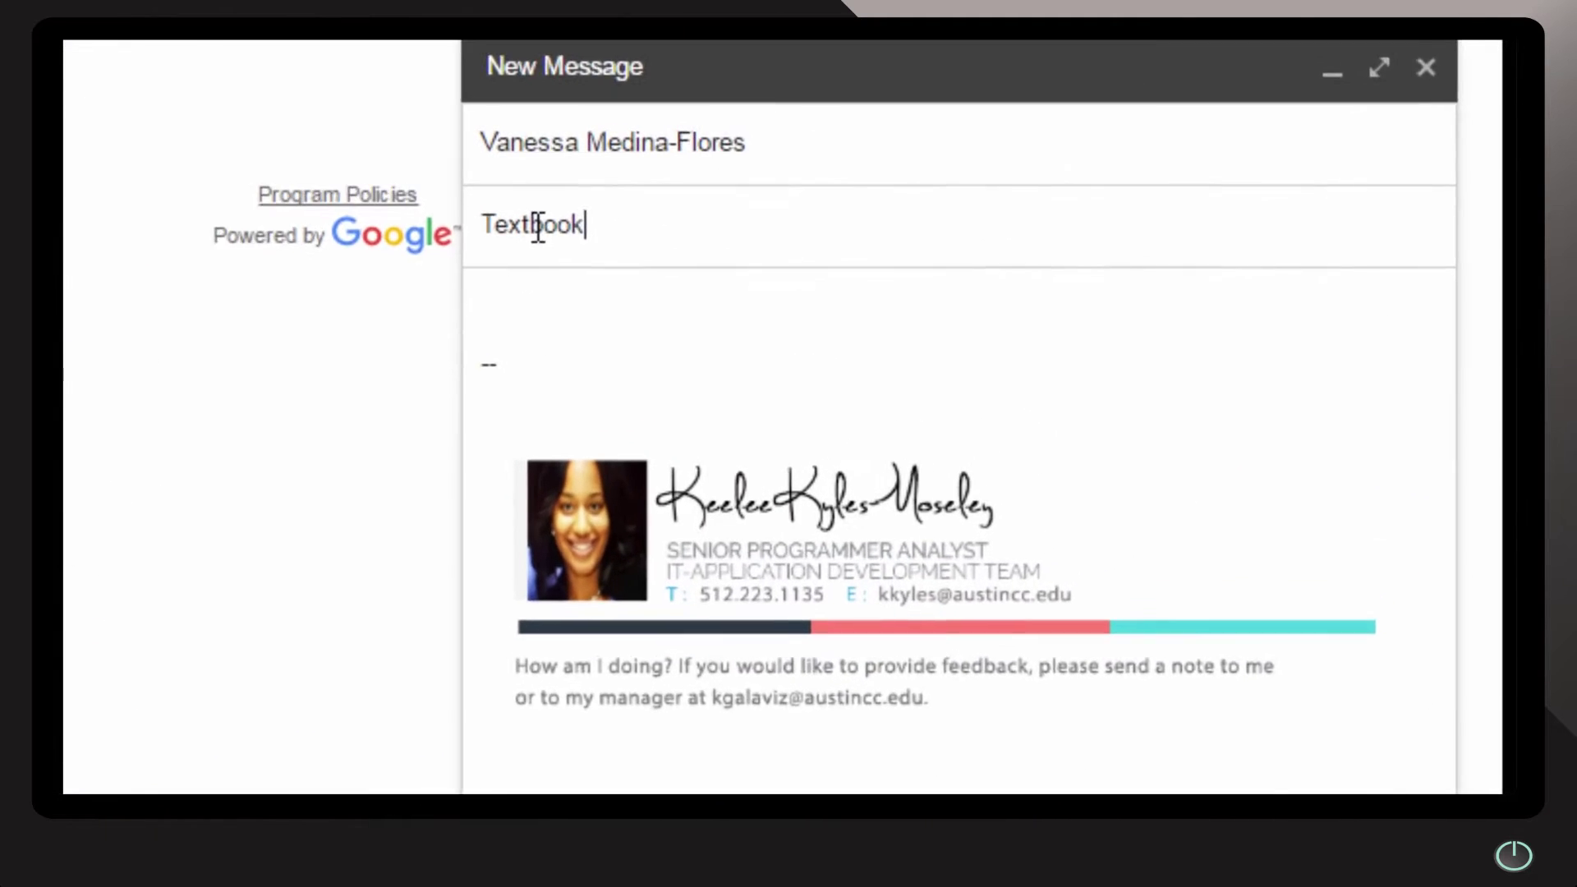
# Paste the marked-up snip into the body at original size and send the message
pyautogui.click(333, 255)
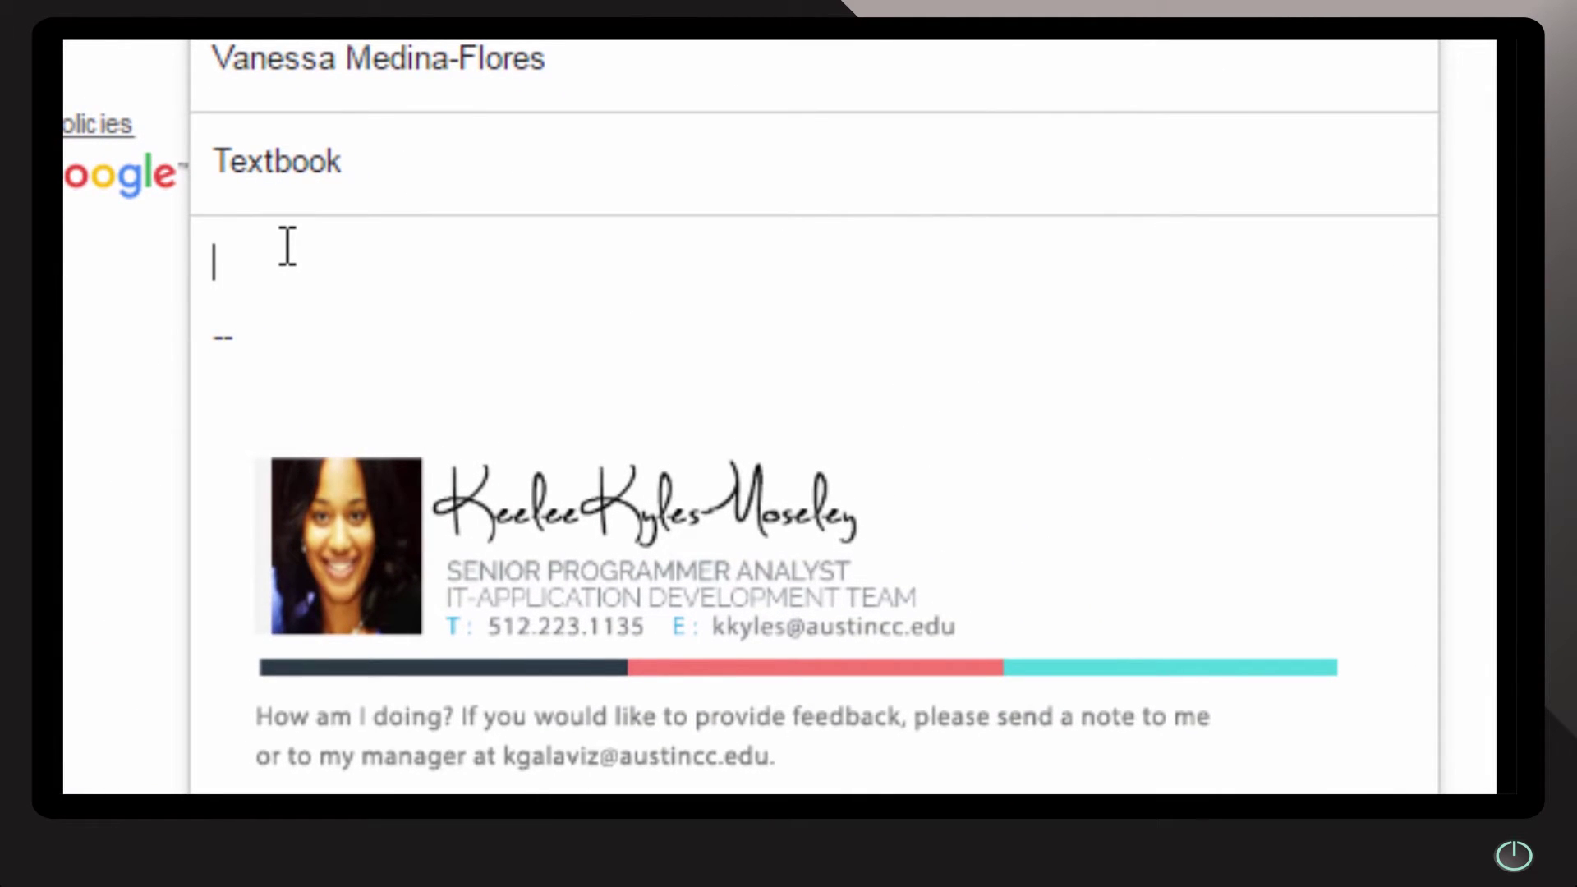
pyautogui.rightClick(287, 247)
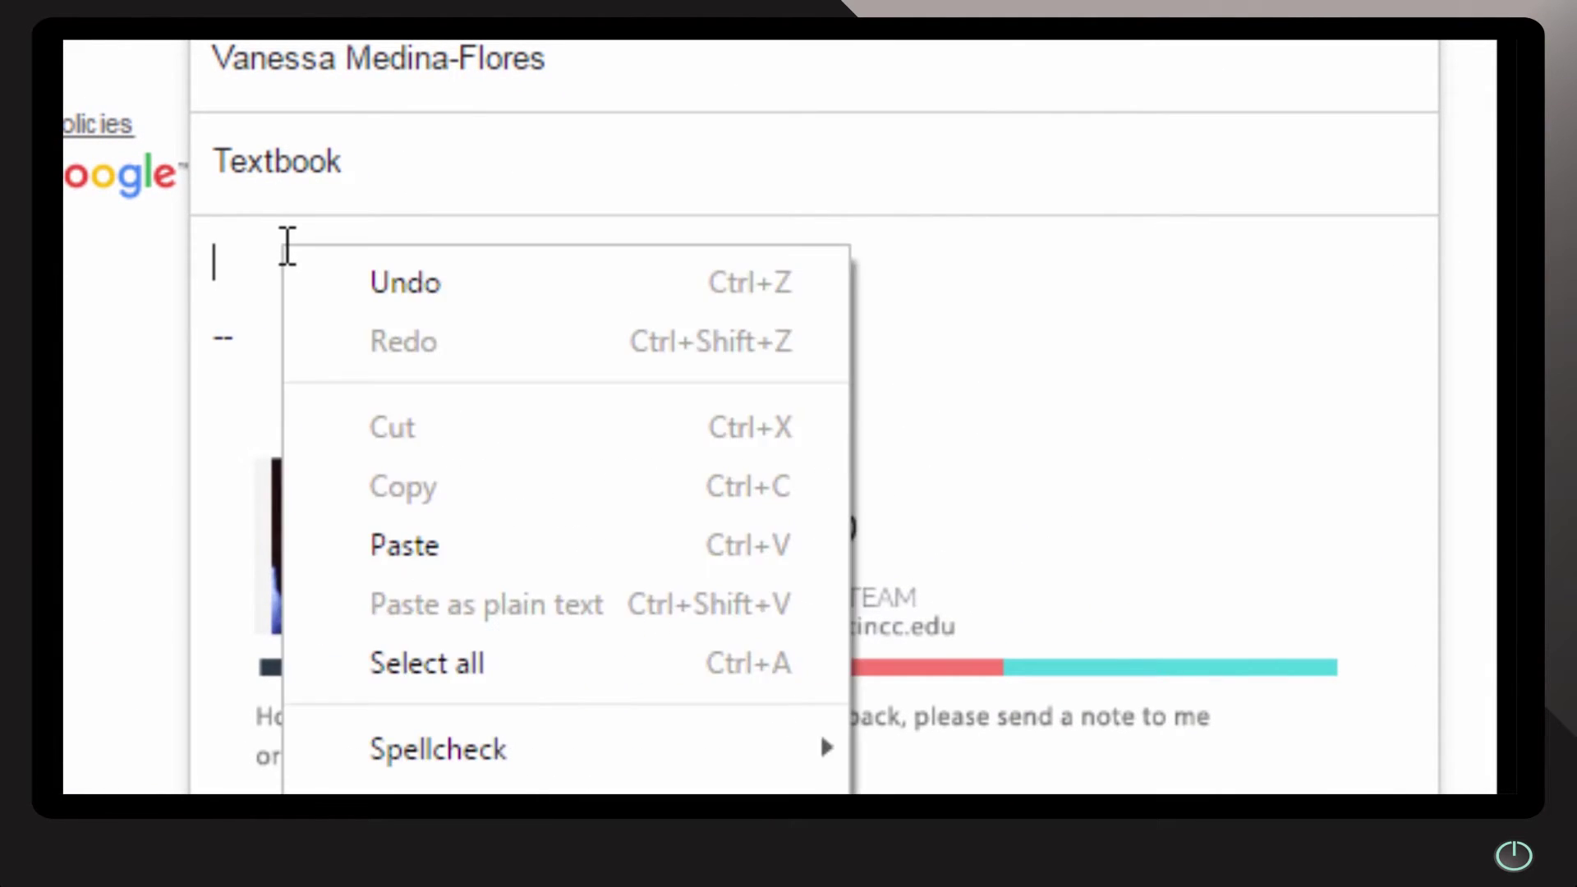
pyautogui.click(405, 545)
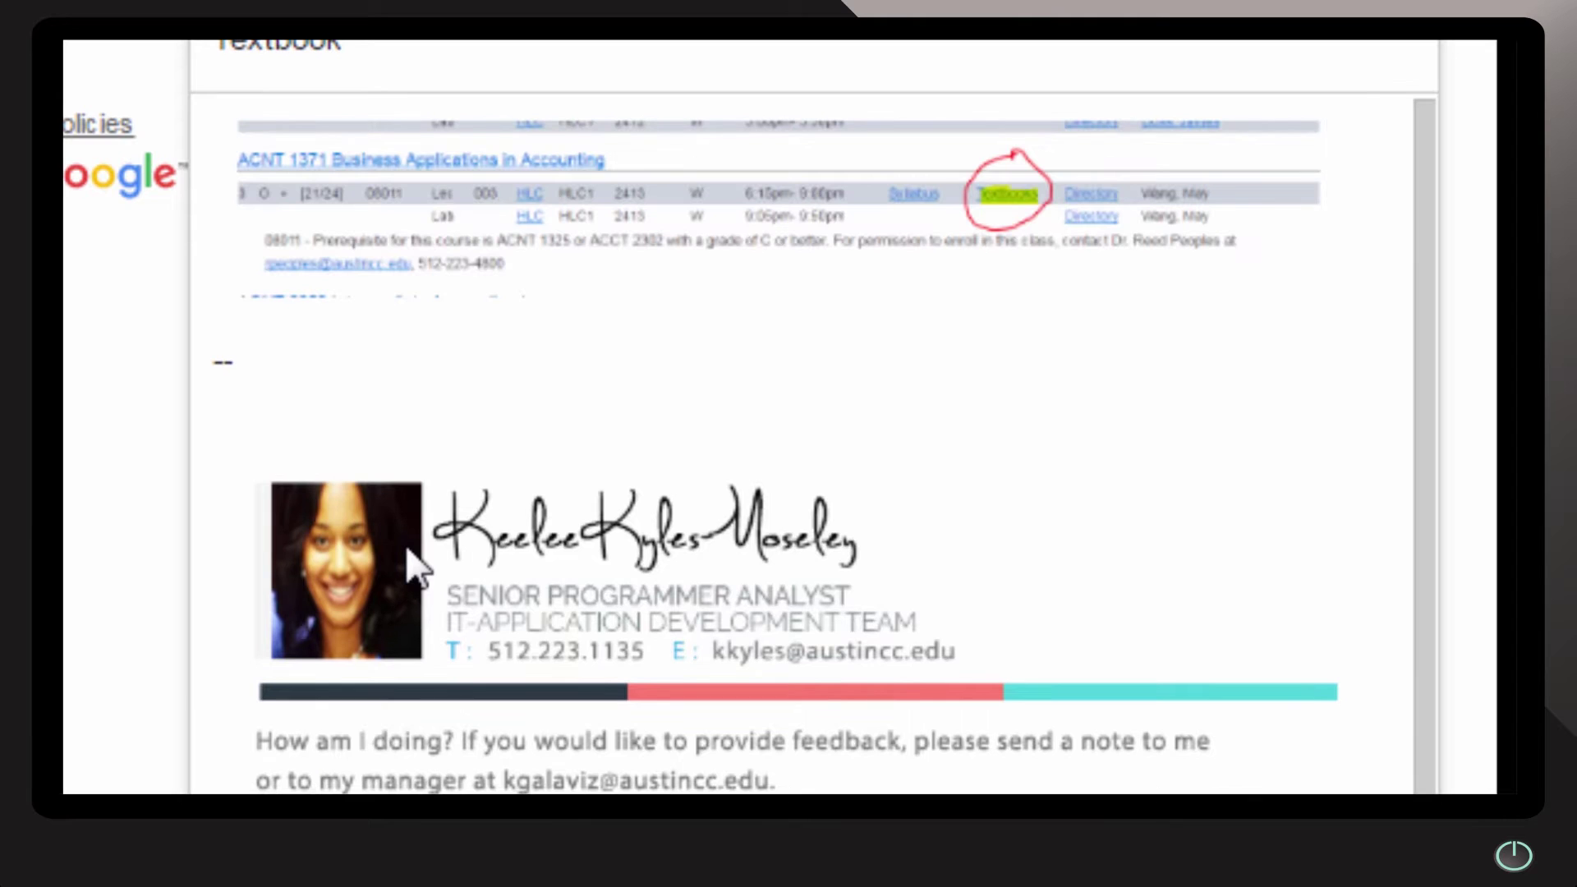
pyautogui.click(913, 263)
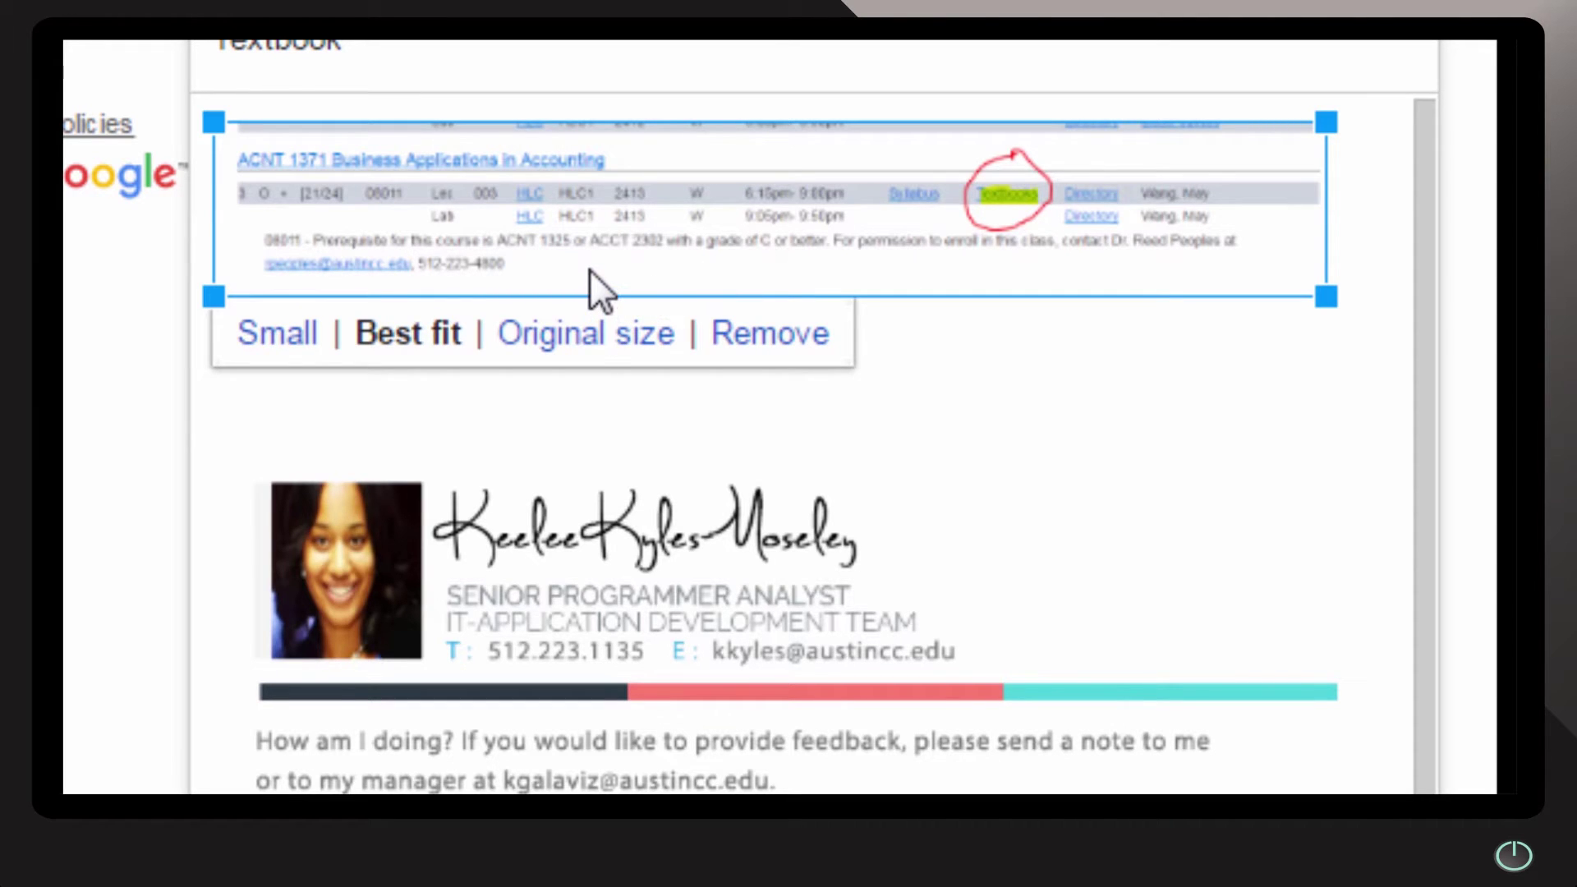
pyautogui.click(577, 337)
pyautogui.click(1443, 201)
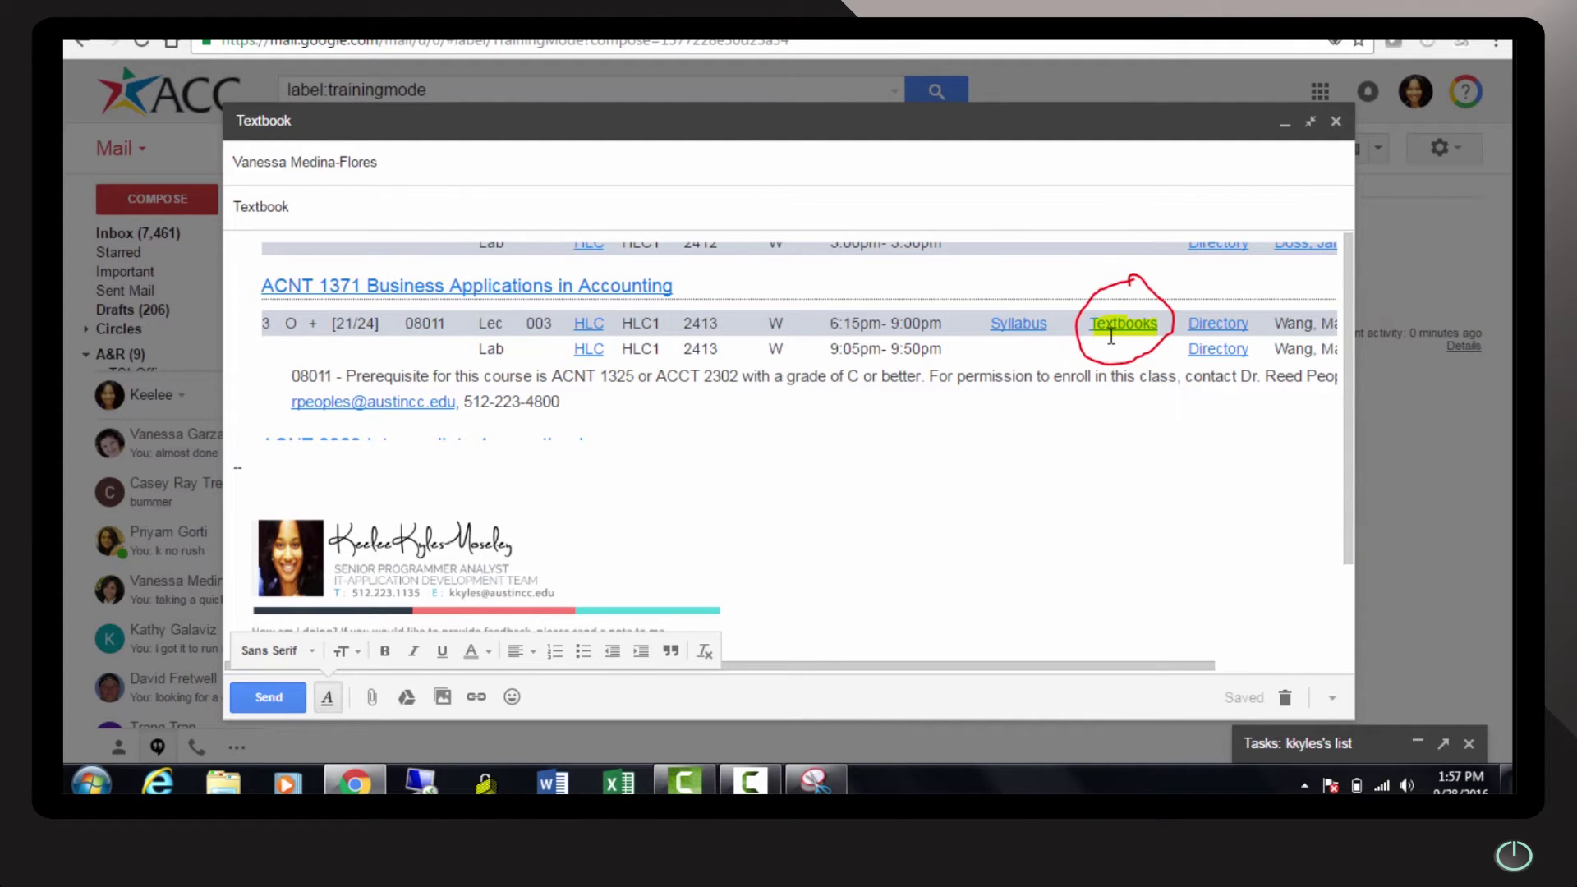
pyautogui.click(271, 699)
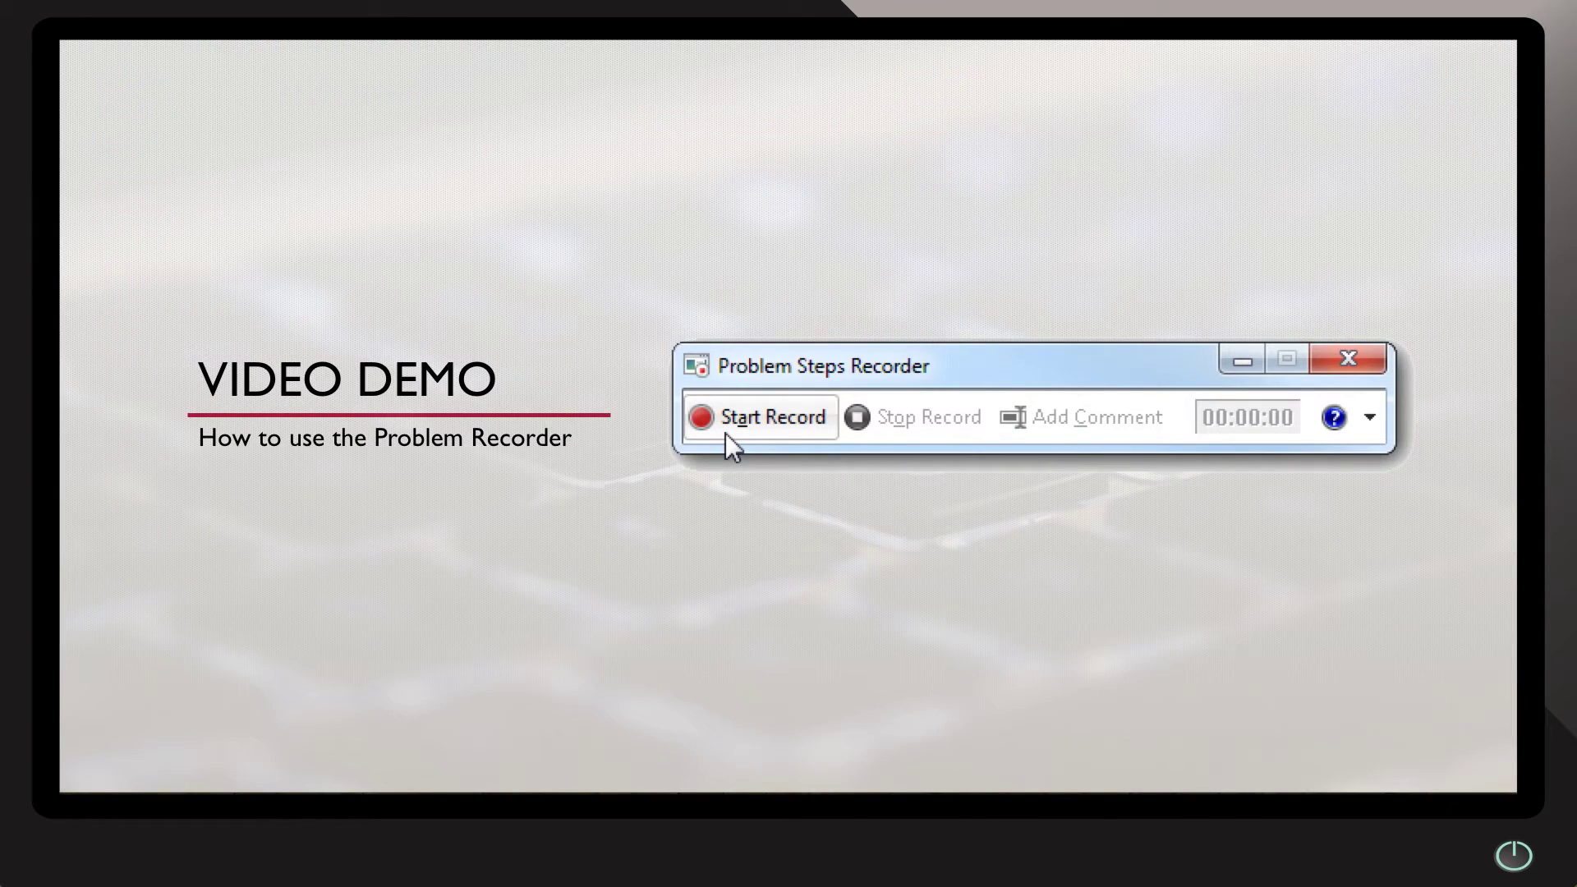
# Start a Problem Steps Recorder recording on the ACC home page
pyautogui.click(727, 433)
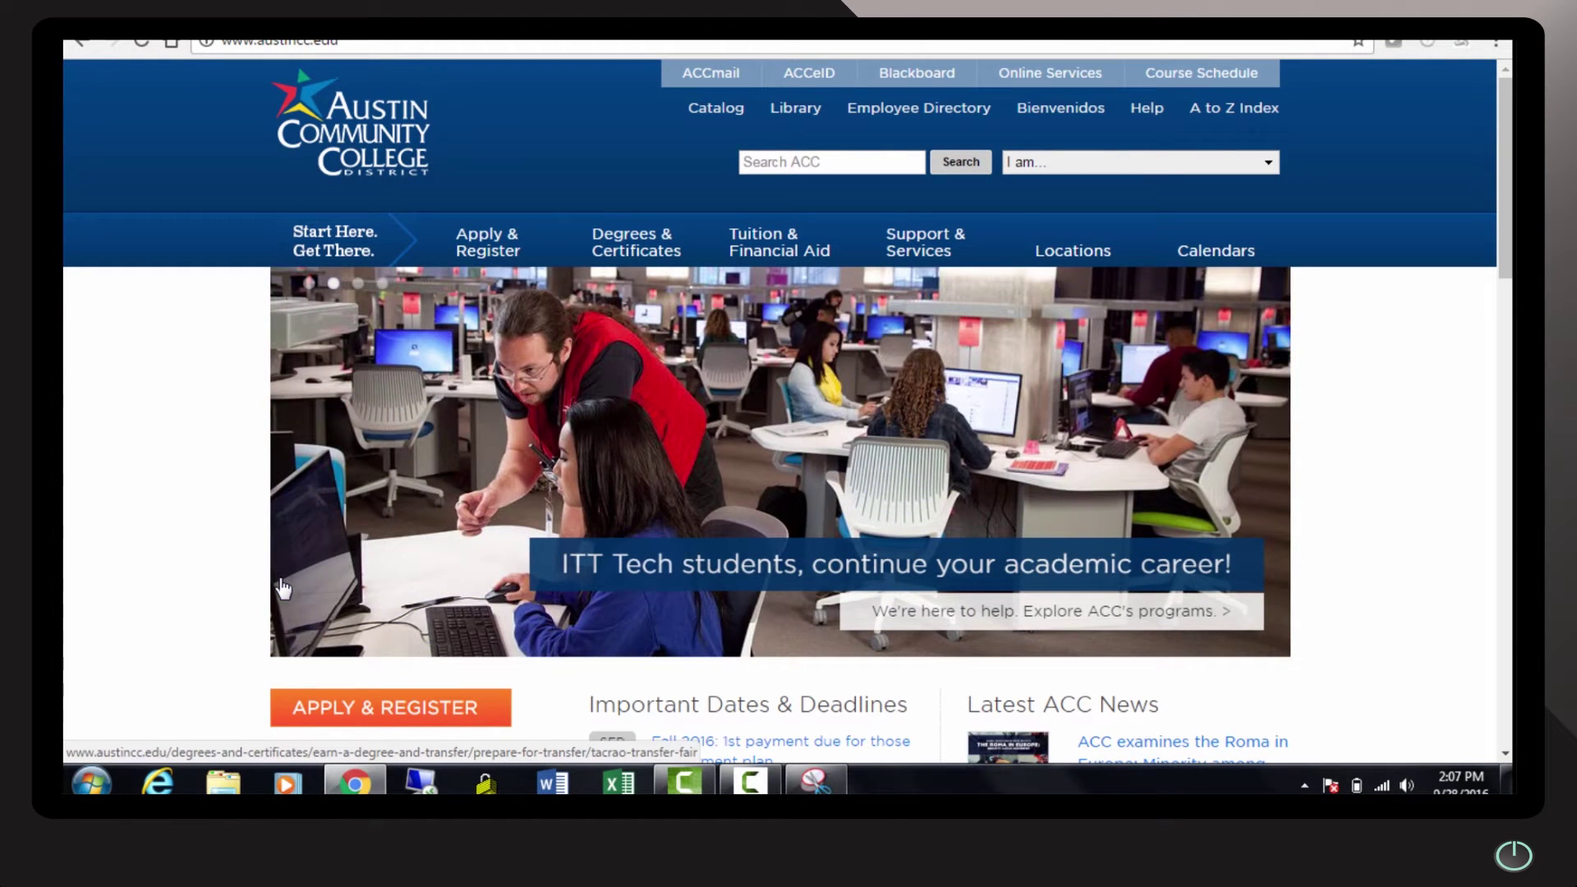
# Launch Problem Steps Recorder from a 'recorde' search, start recording, and minimize it
pyautogui.click(93, 784)
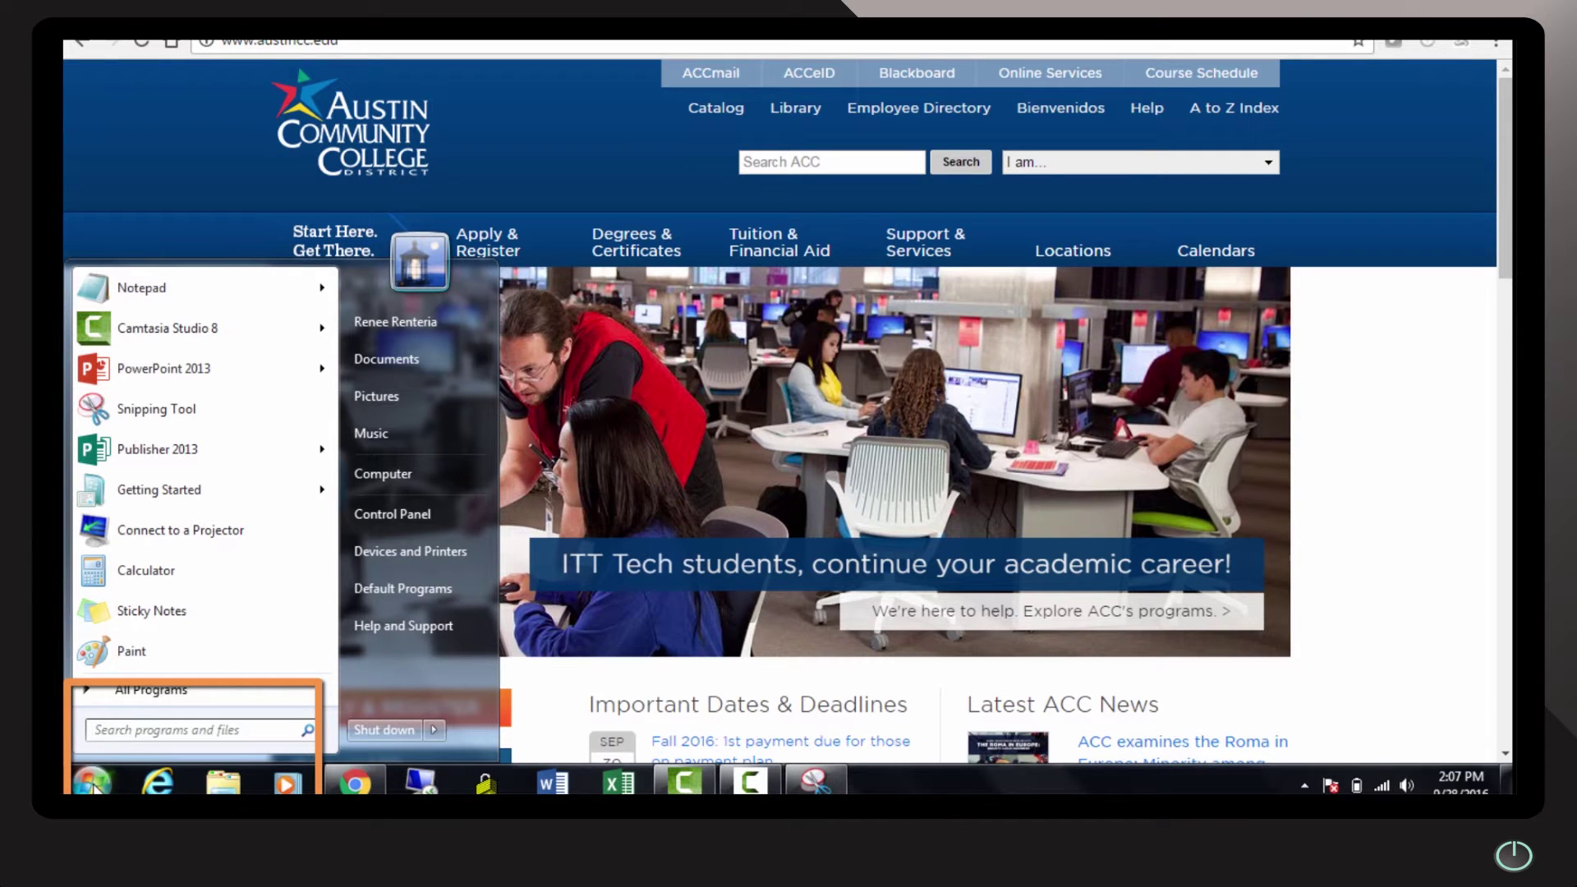
pyautogui.write('recor')
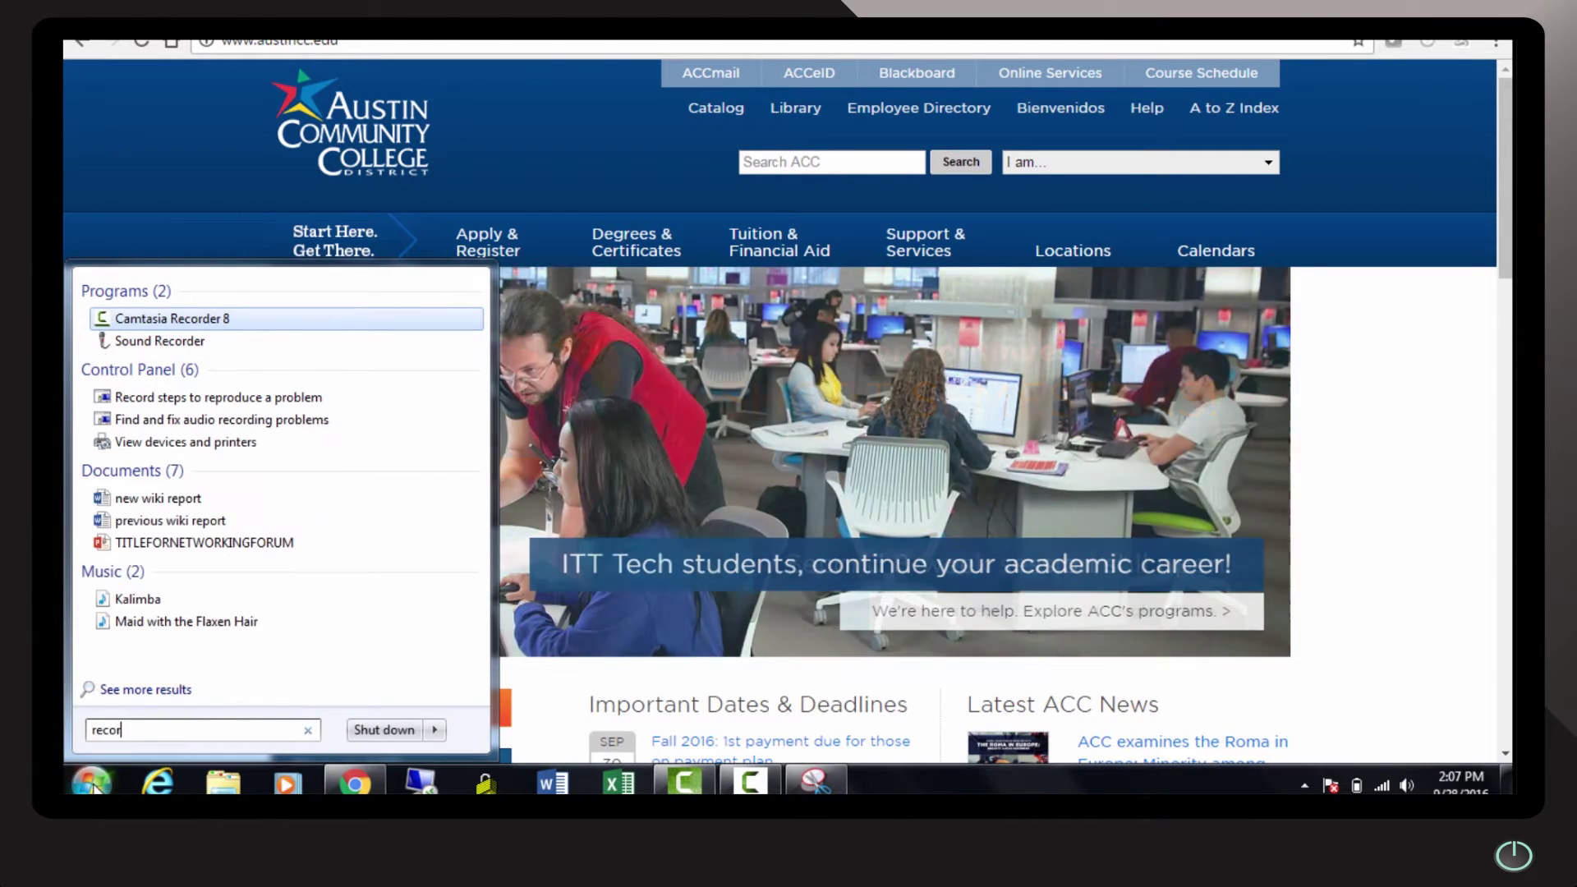
pyautogui.write('de')
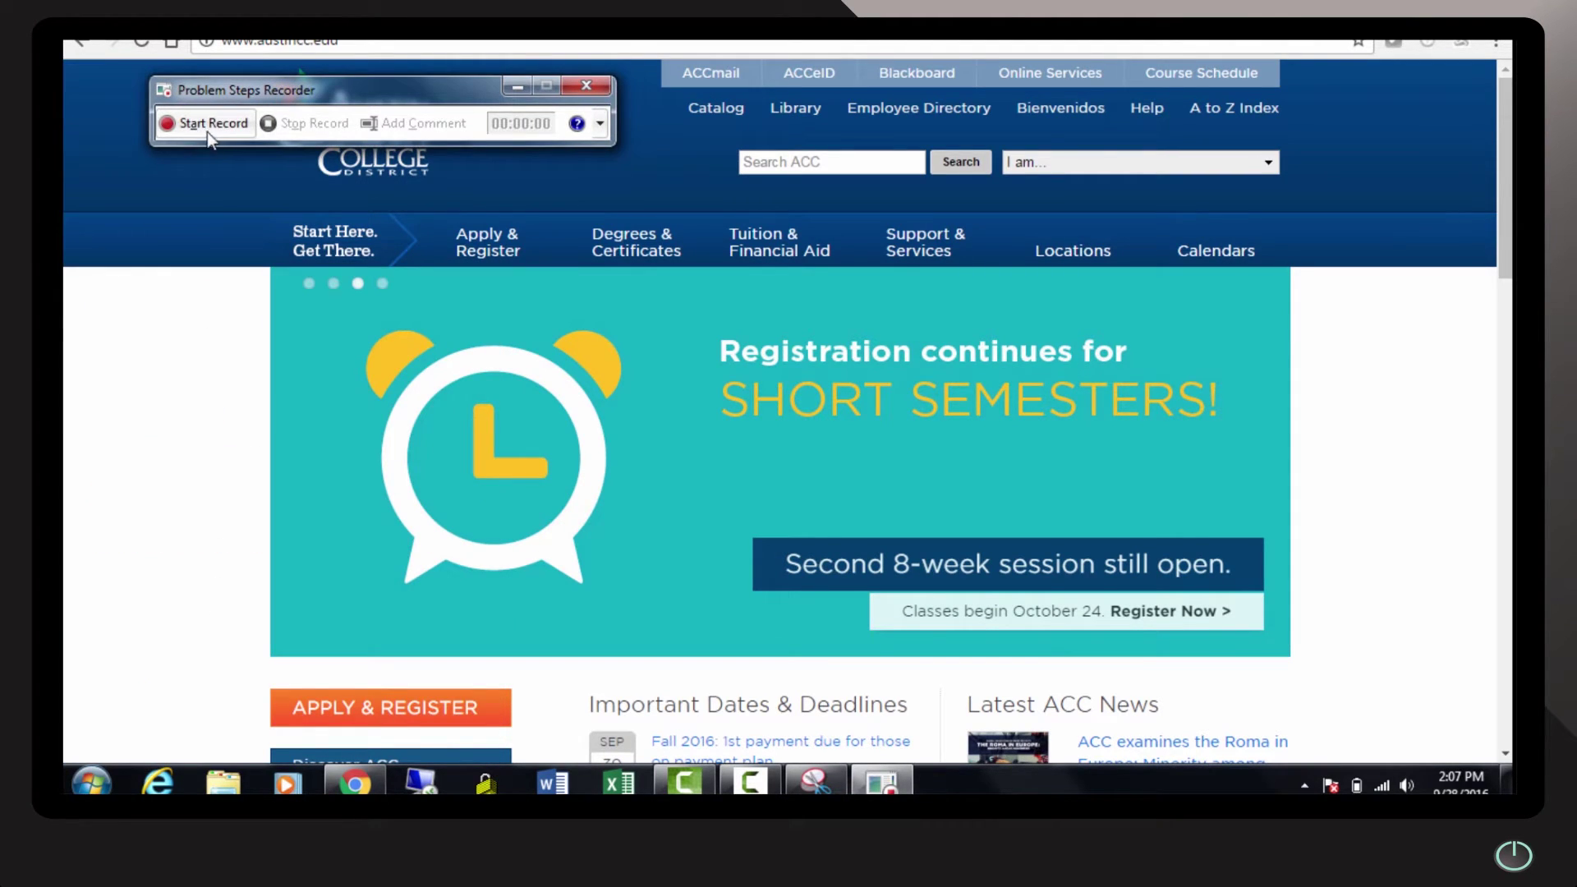
pyautogui.click(209, 132)
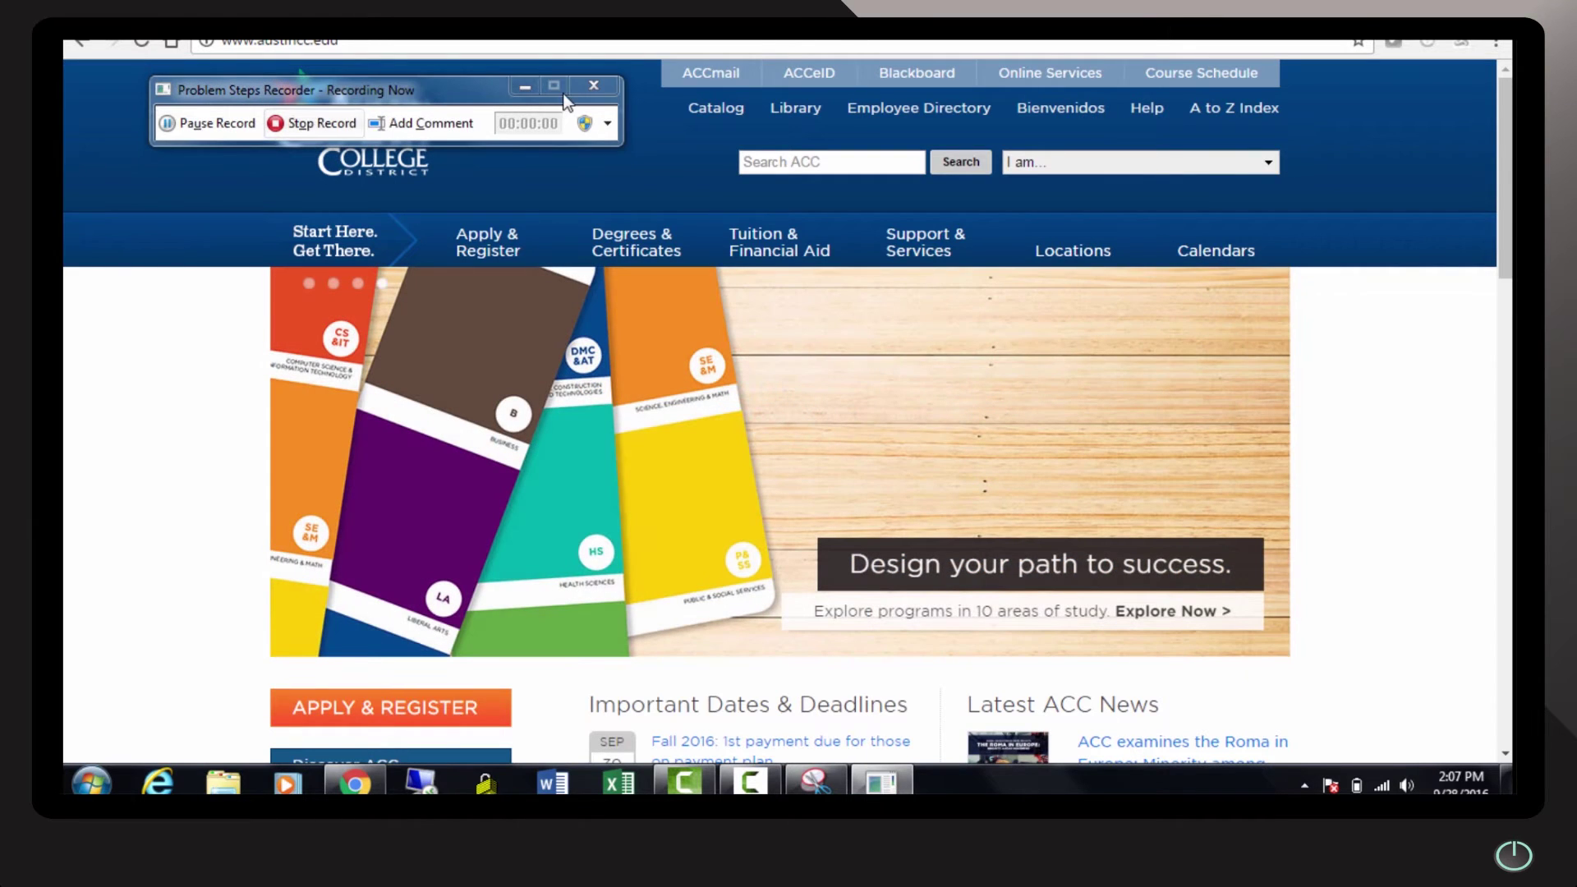
pyautogui.click(524, 87)
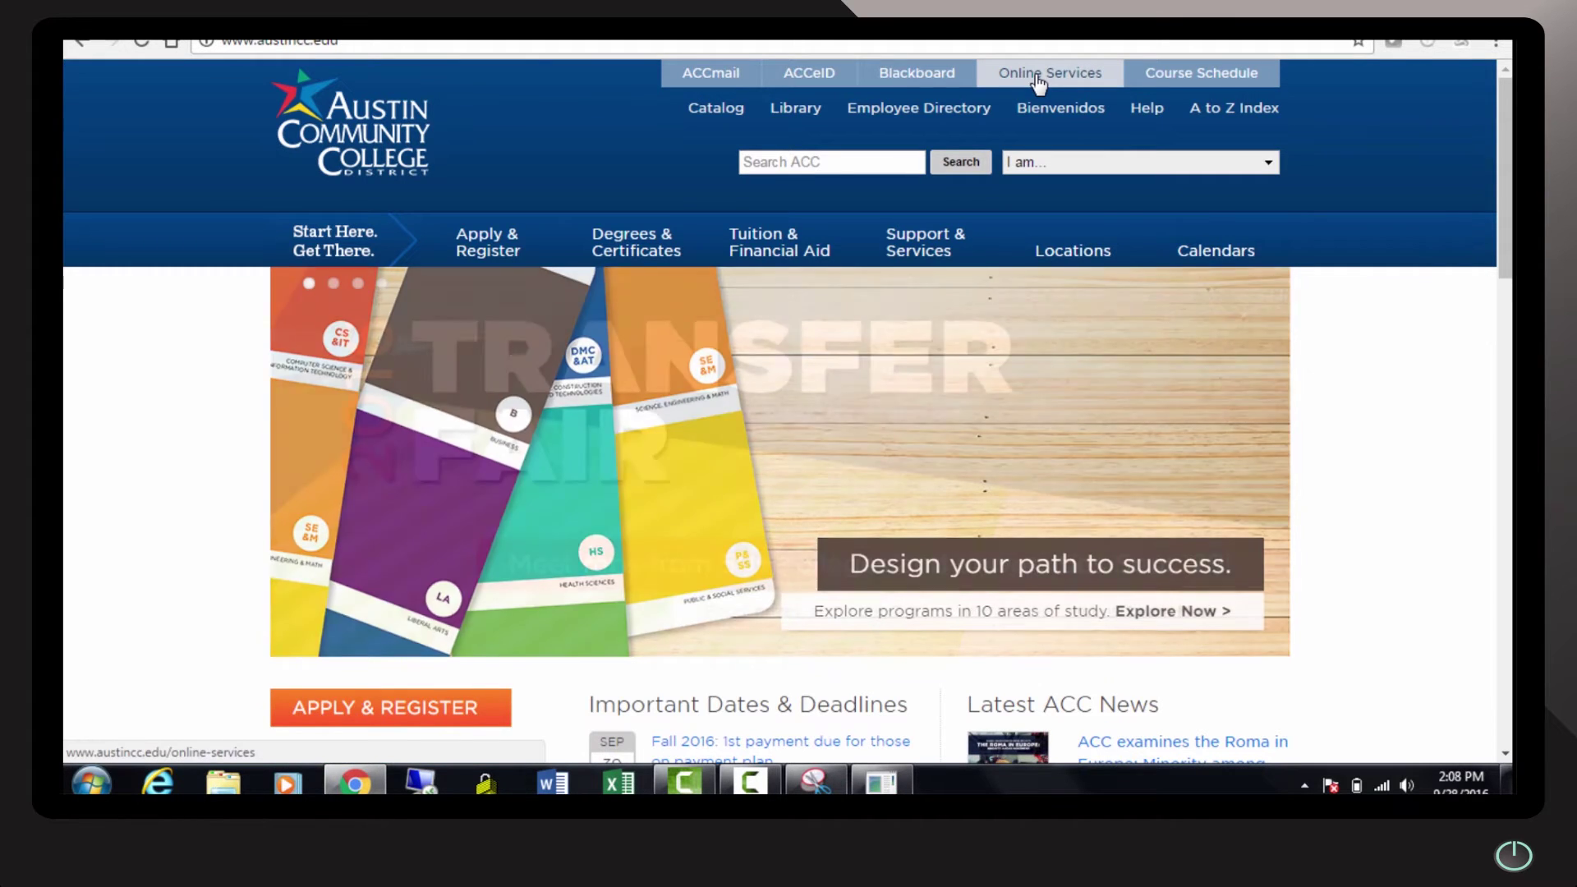
# Sign in through Online Services' Student Login with the student ID and password
pyautogui.click(1037, 76)
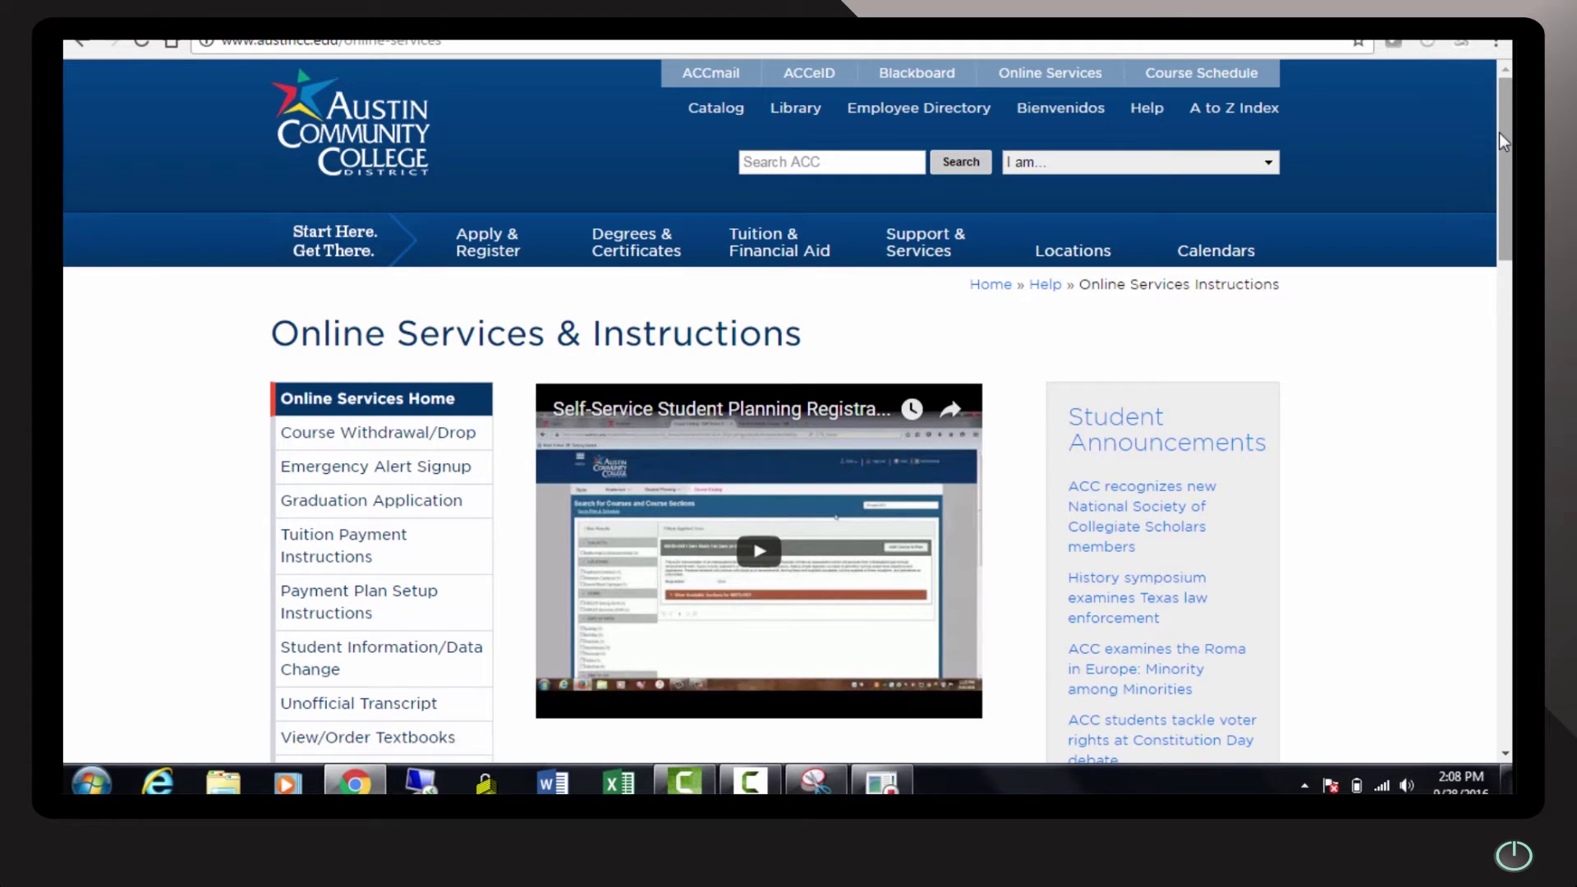
pyautogui.moveTo(1501, 133); pyautogui.dragTo(1506, 260)
pyautogui.click(614, 496)
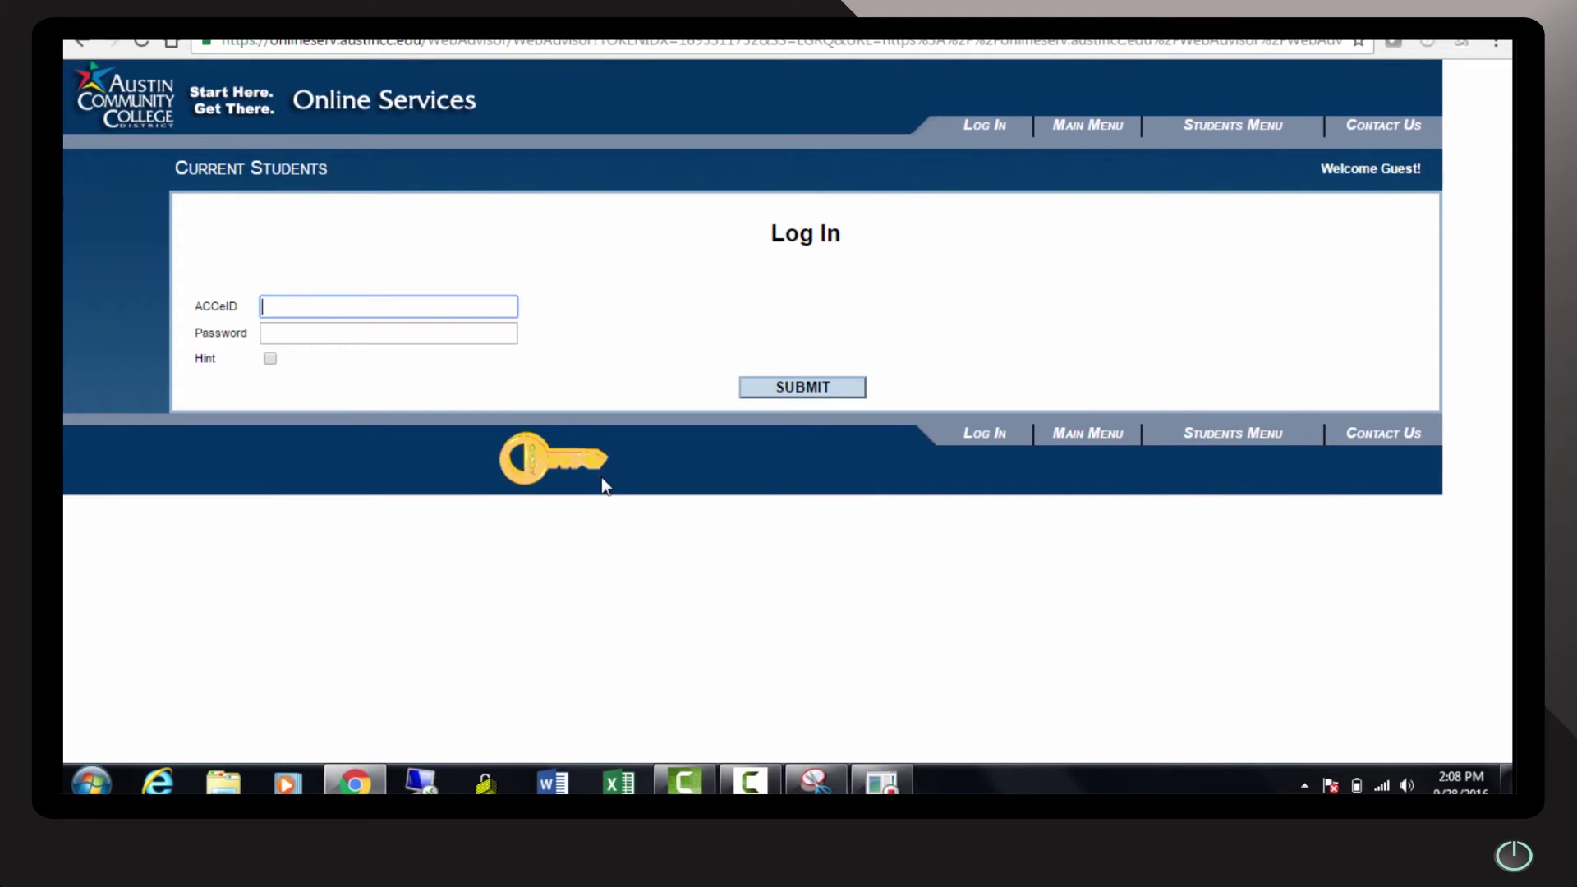
pyautogui.write('s1234567')
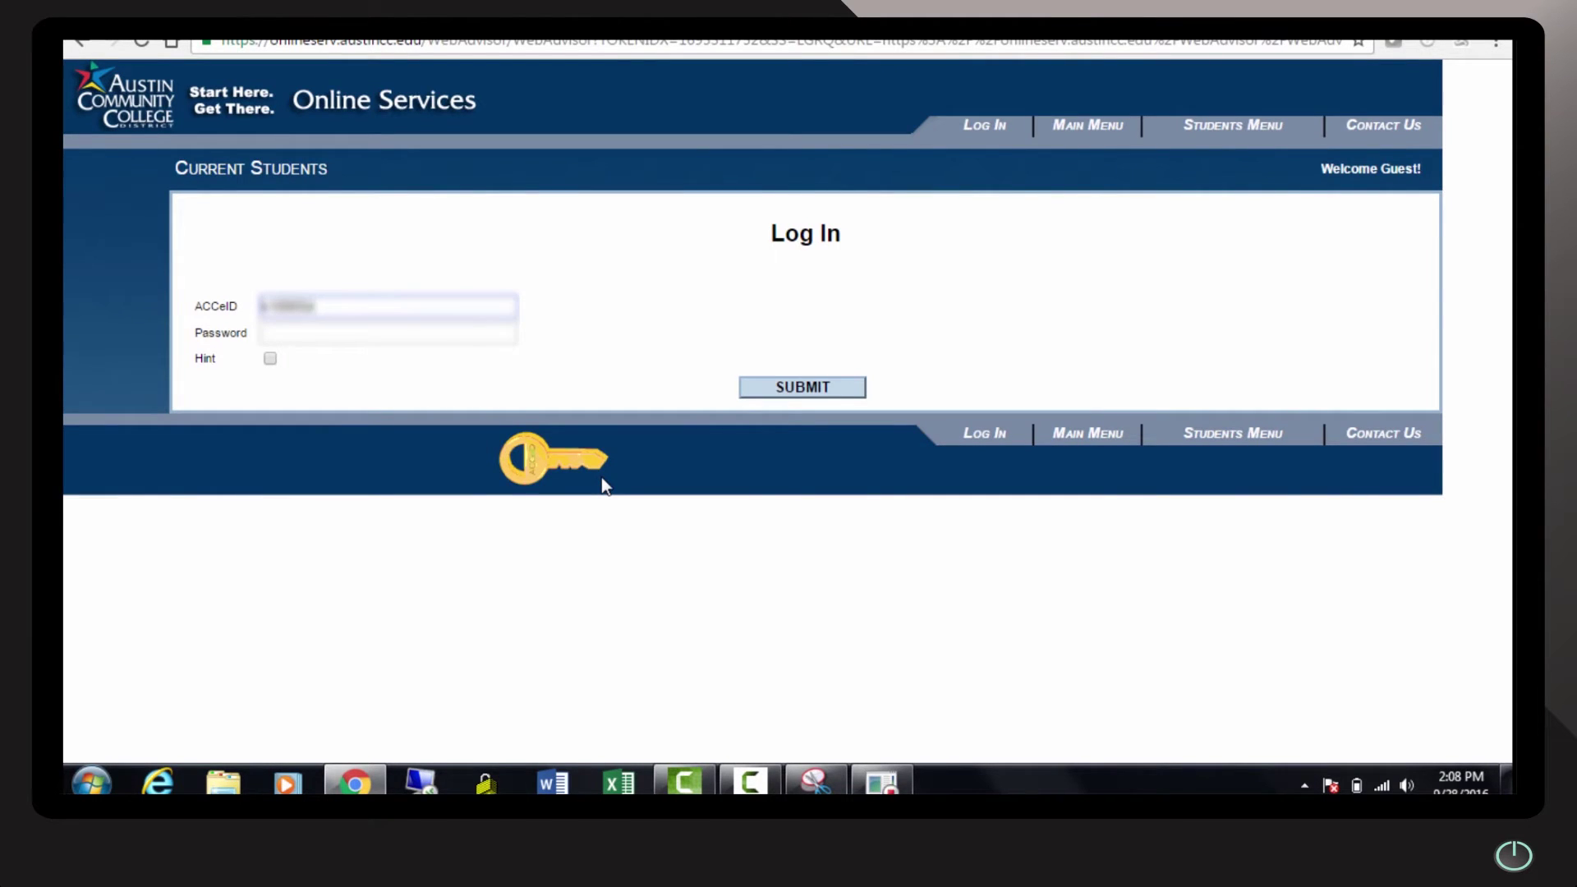
pyautogui.write('8')
pyautogui.press('Tab')
pyautogui.write('abc')
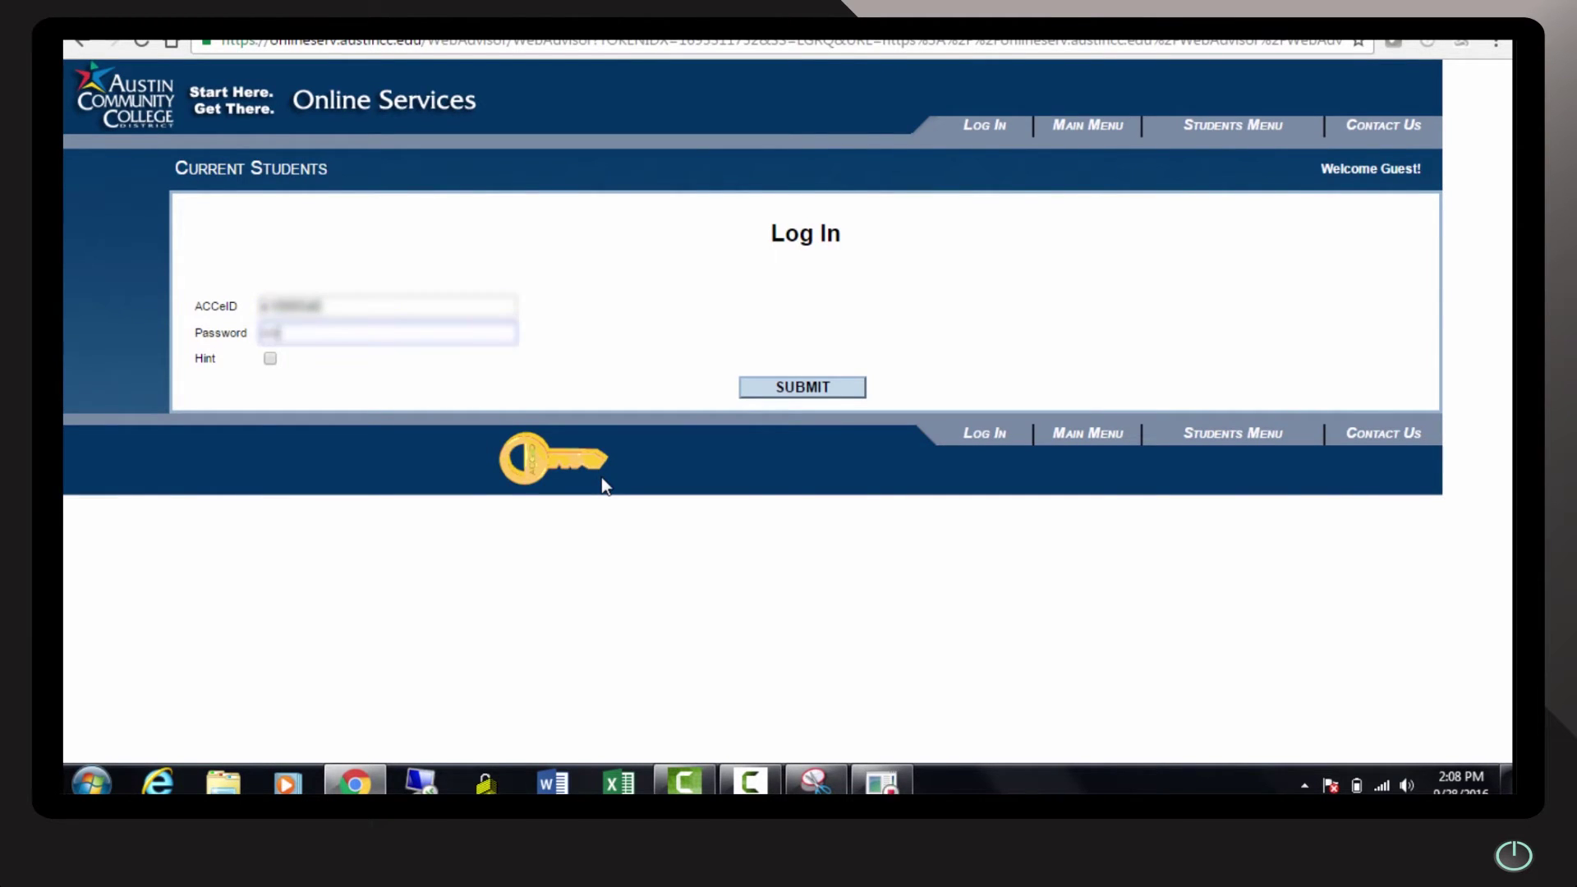
pyautogui.write('defghi')
pyautogui.press('Return')
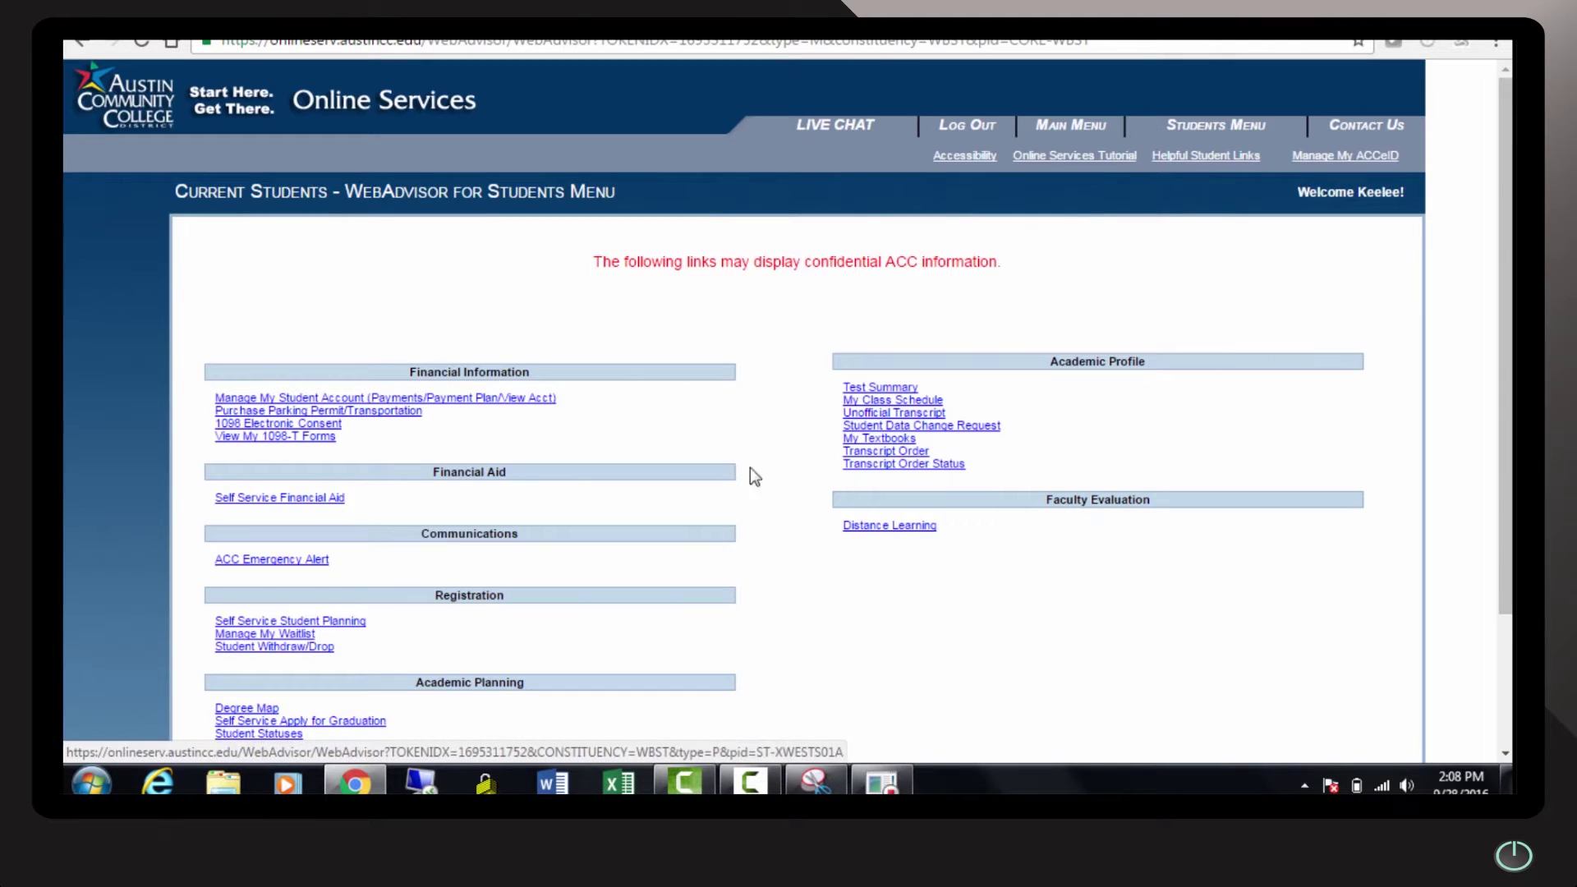
# Open Student Planning's My Progress and switch to the Computer Science- Computer Information Systems program
pyautogui.click(258, 621)
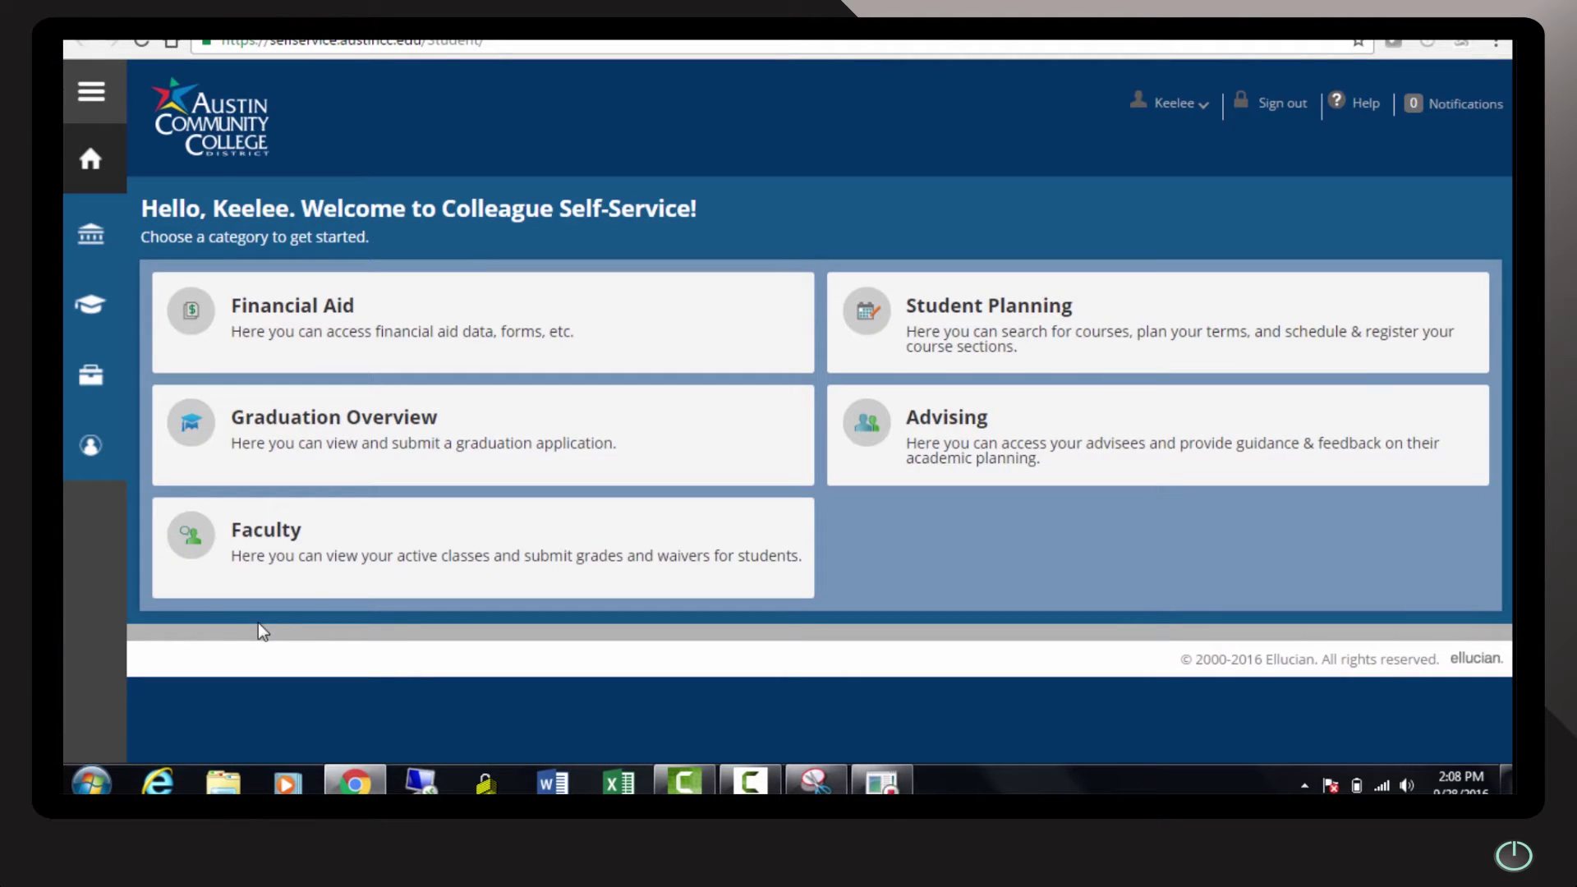
pyautogui.click(1020, 313)
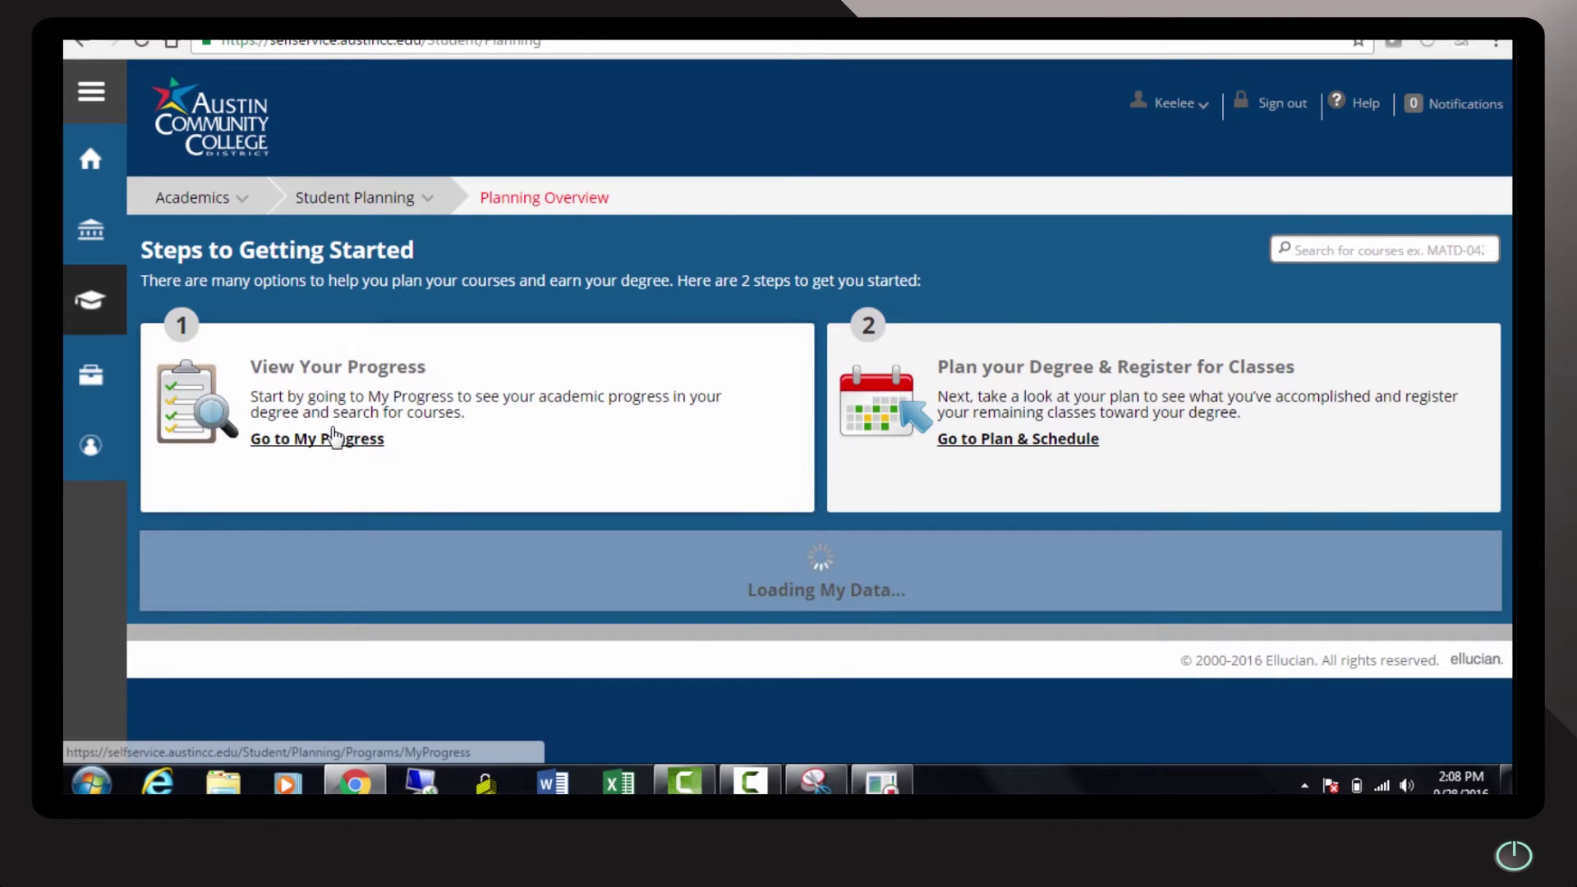
pyautogui.click(302, 443)
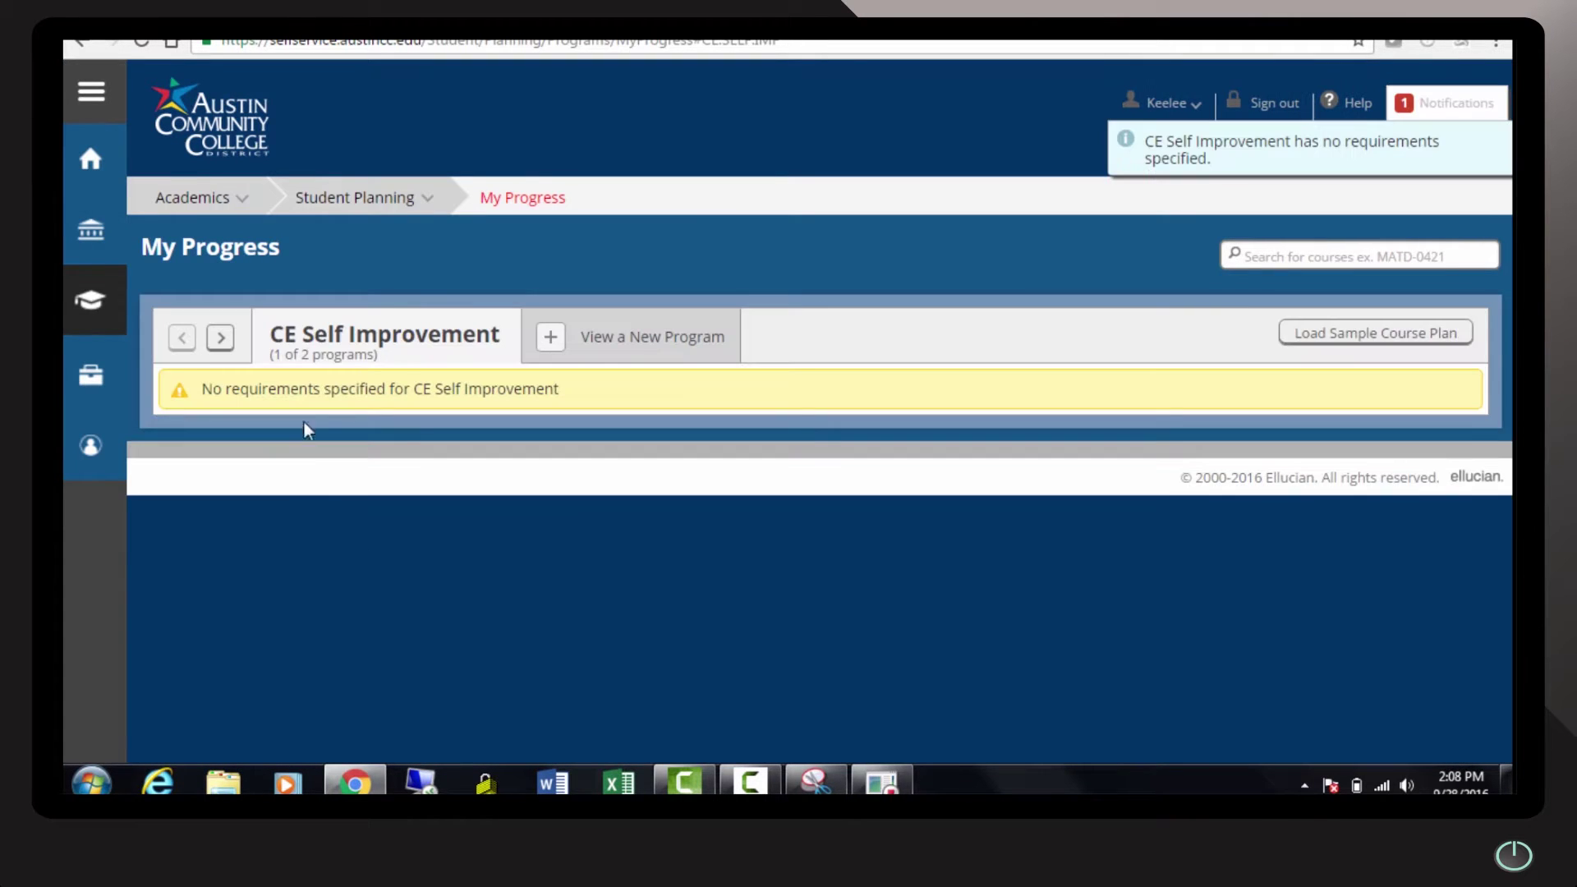
pyautogui.click(220, 338)
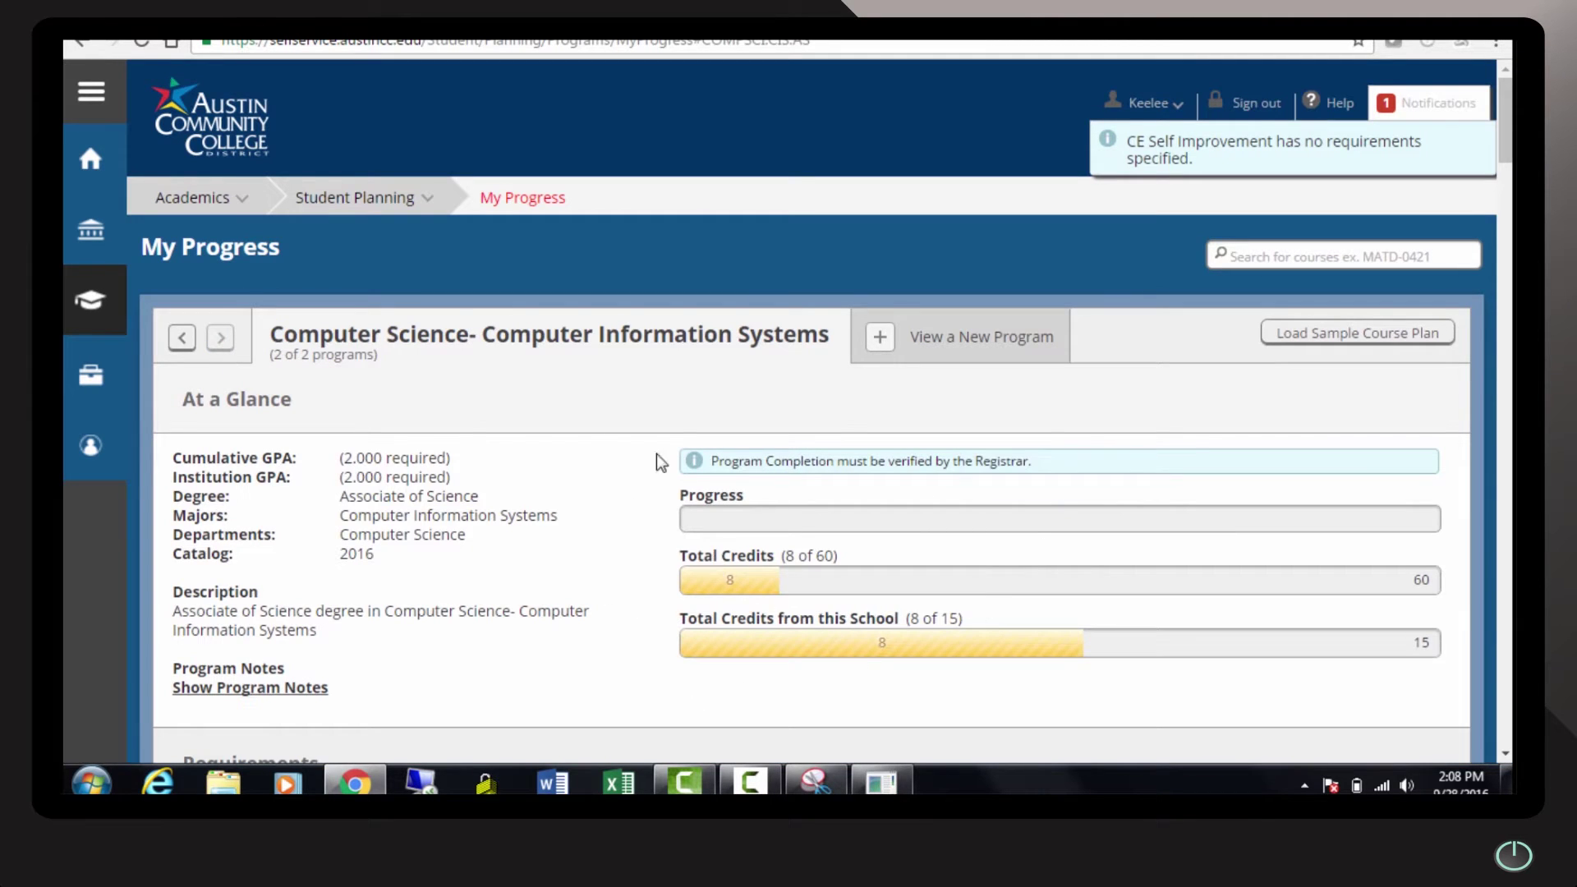
# Stop the recording and save the steps to the Desktop as studentPLanningSteps
pyautogui.click(883, 780)
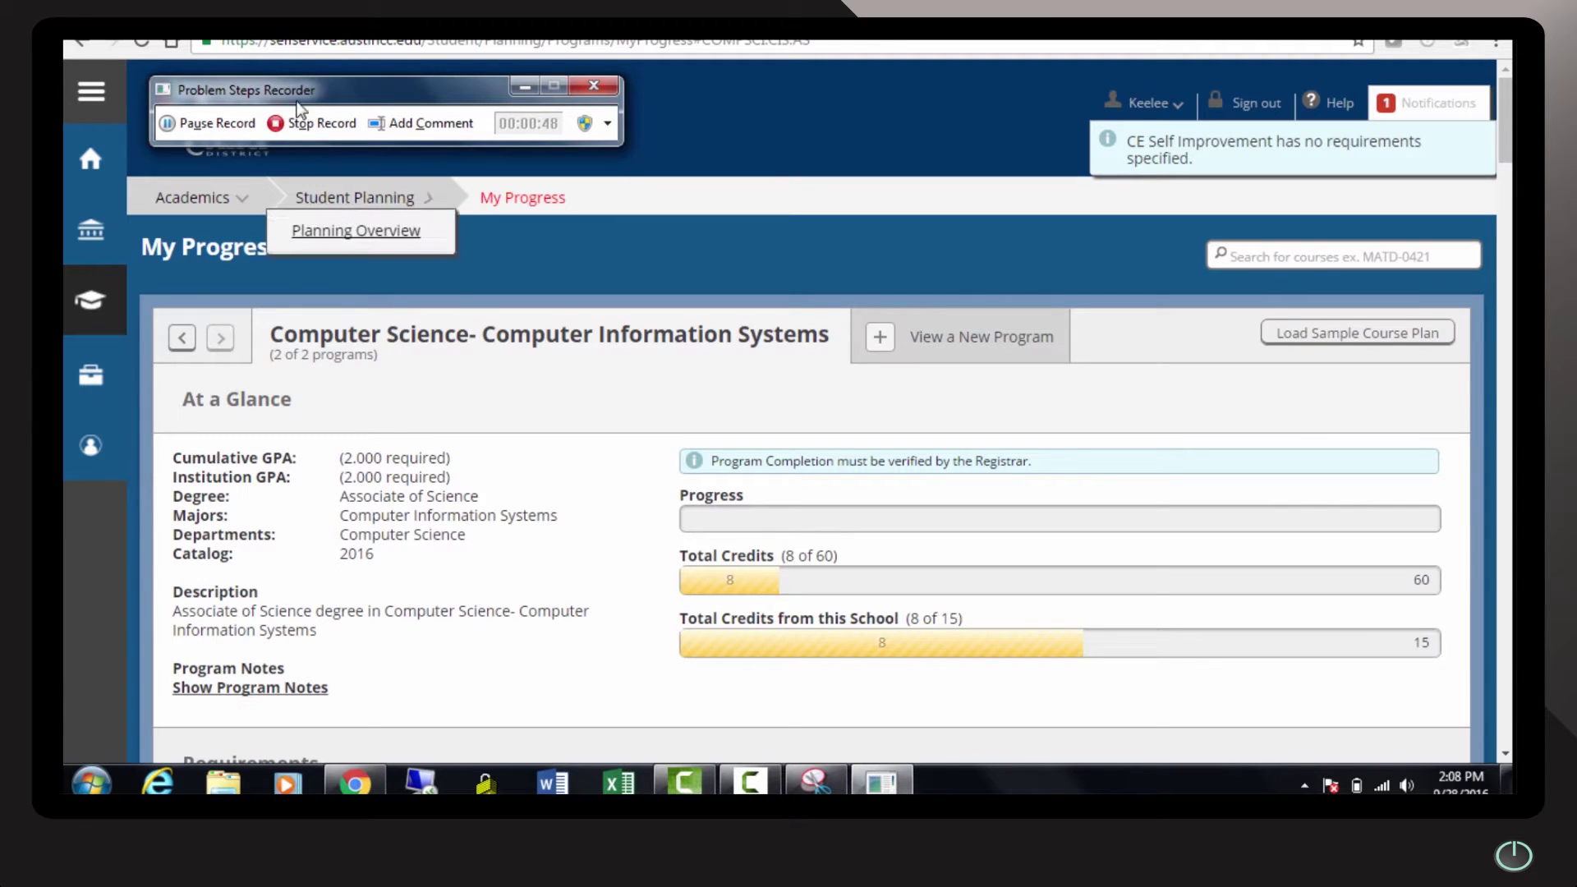
pyautogui.click(292, 123)
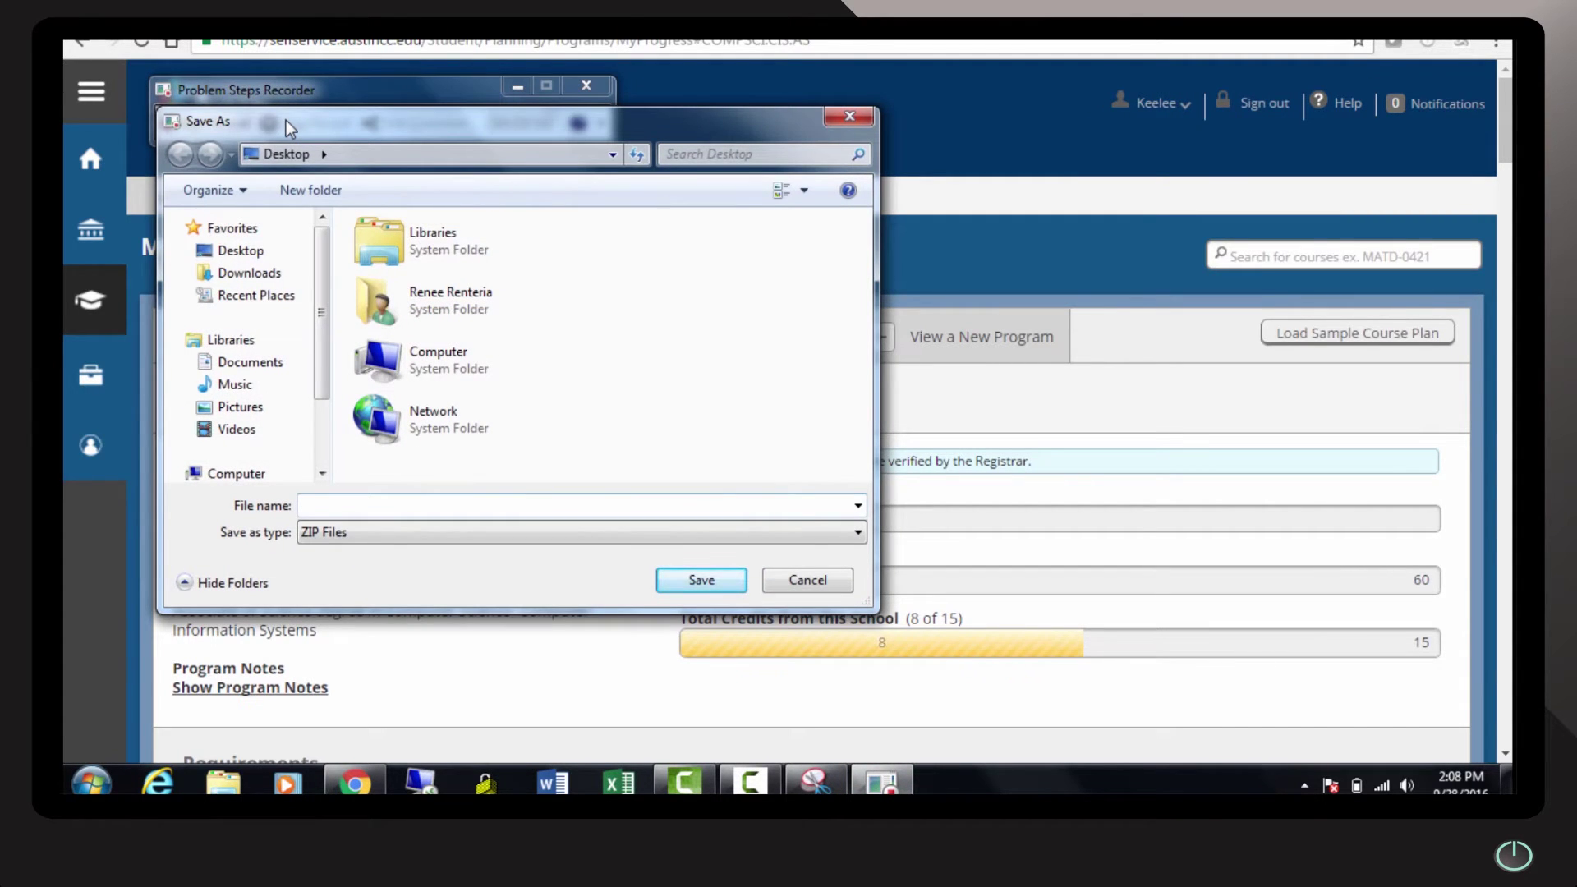
pyautogui.write('studentPLanningSteos')
pyautogui.press('BackSpace')
pyautogui.press('BackSpace')
pyautogui.write('ps')
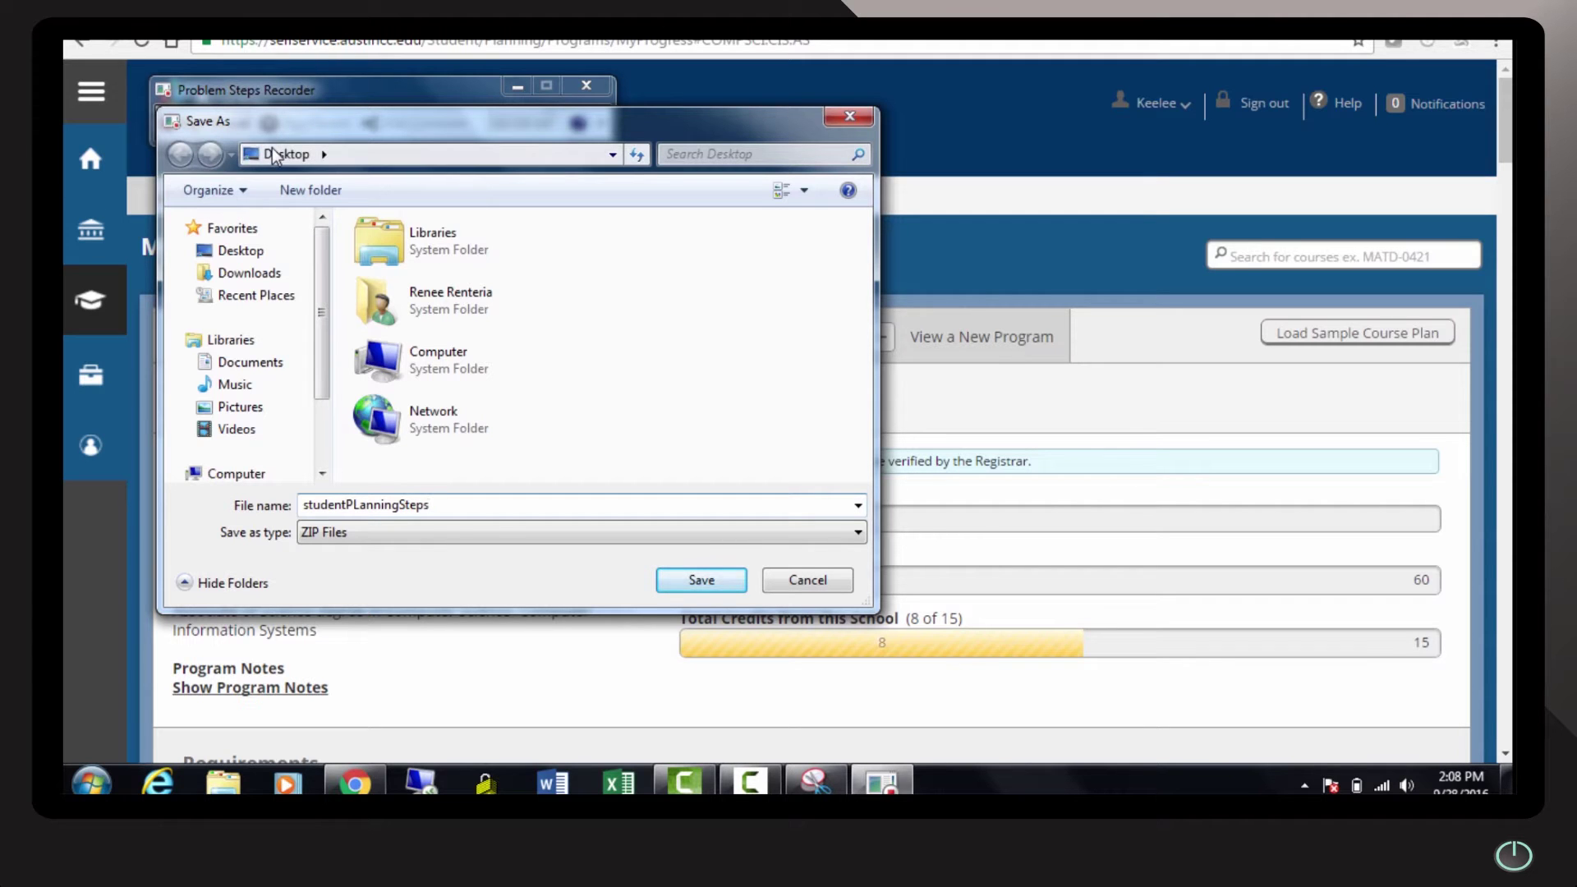
pyautogui.click(682, 579)
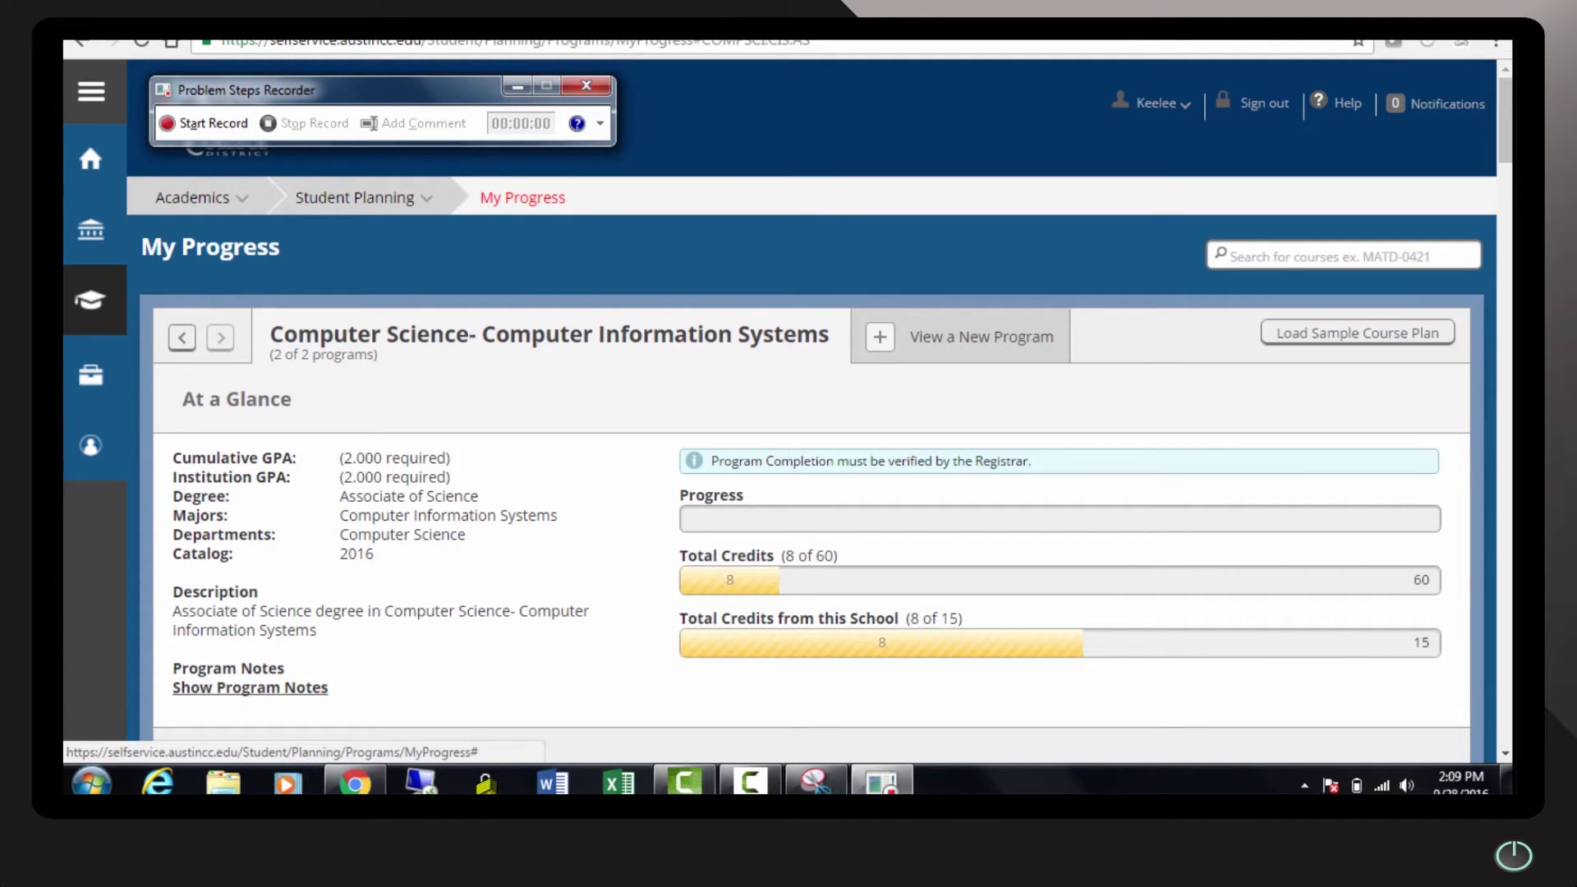
# From the desktop, open the studentPLanningSteps zip and its Problem_20160928_1408 recording
pyautogui.click(516, 86)
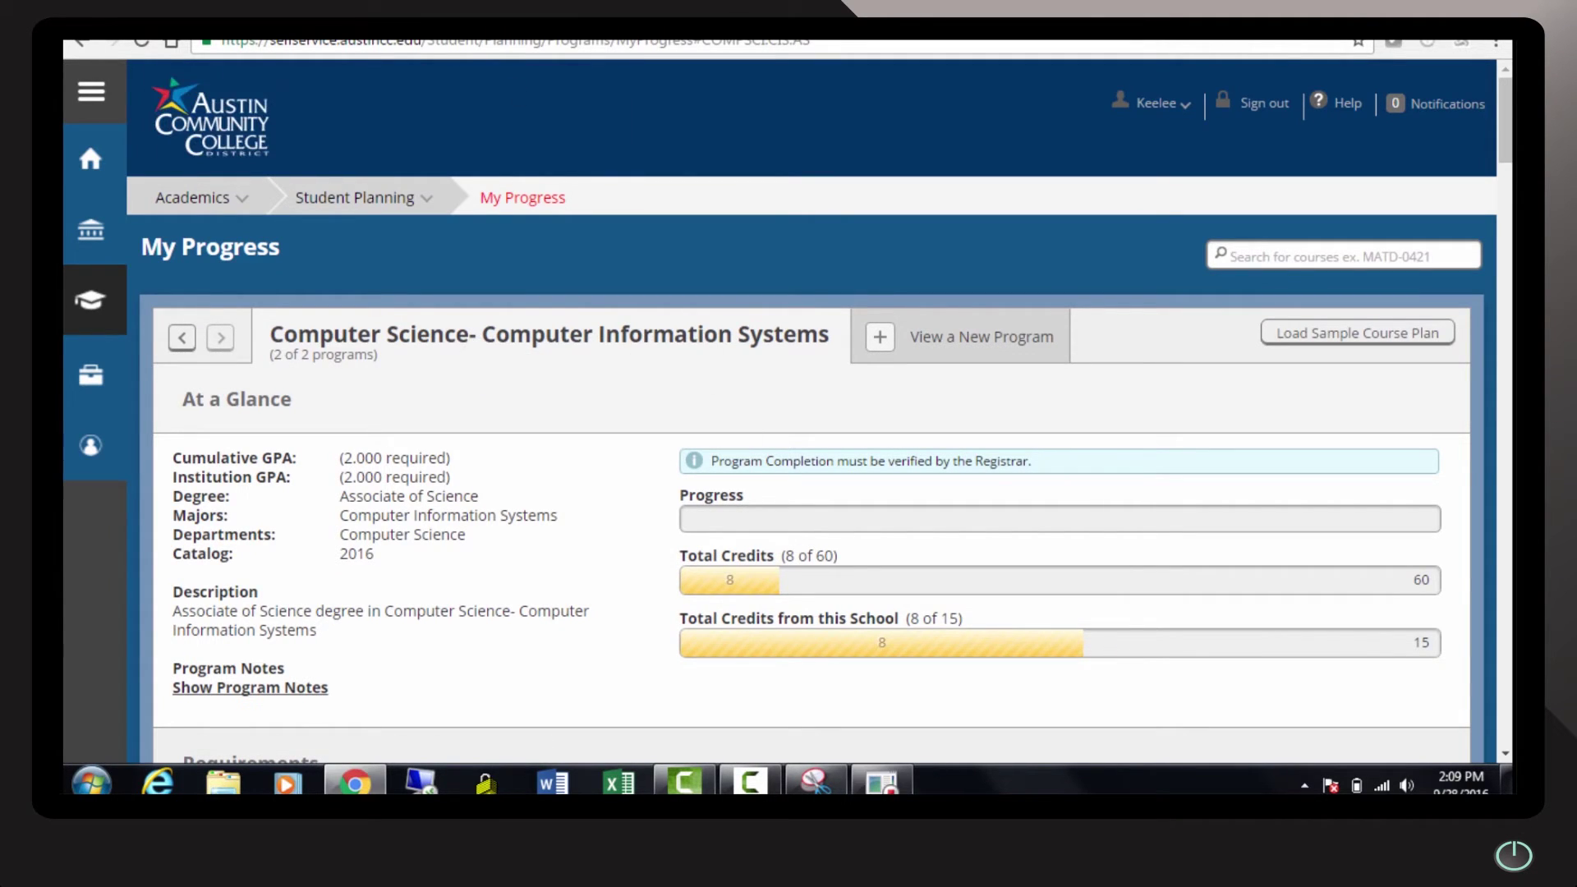
pyautogui.press('super+d')
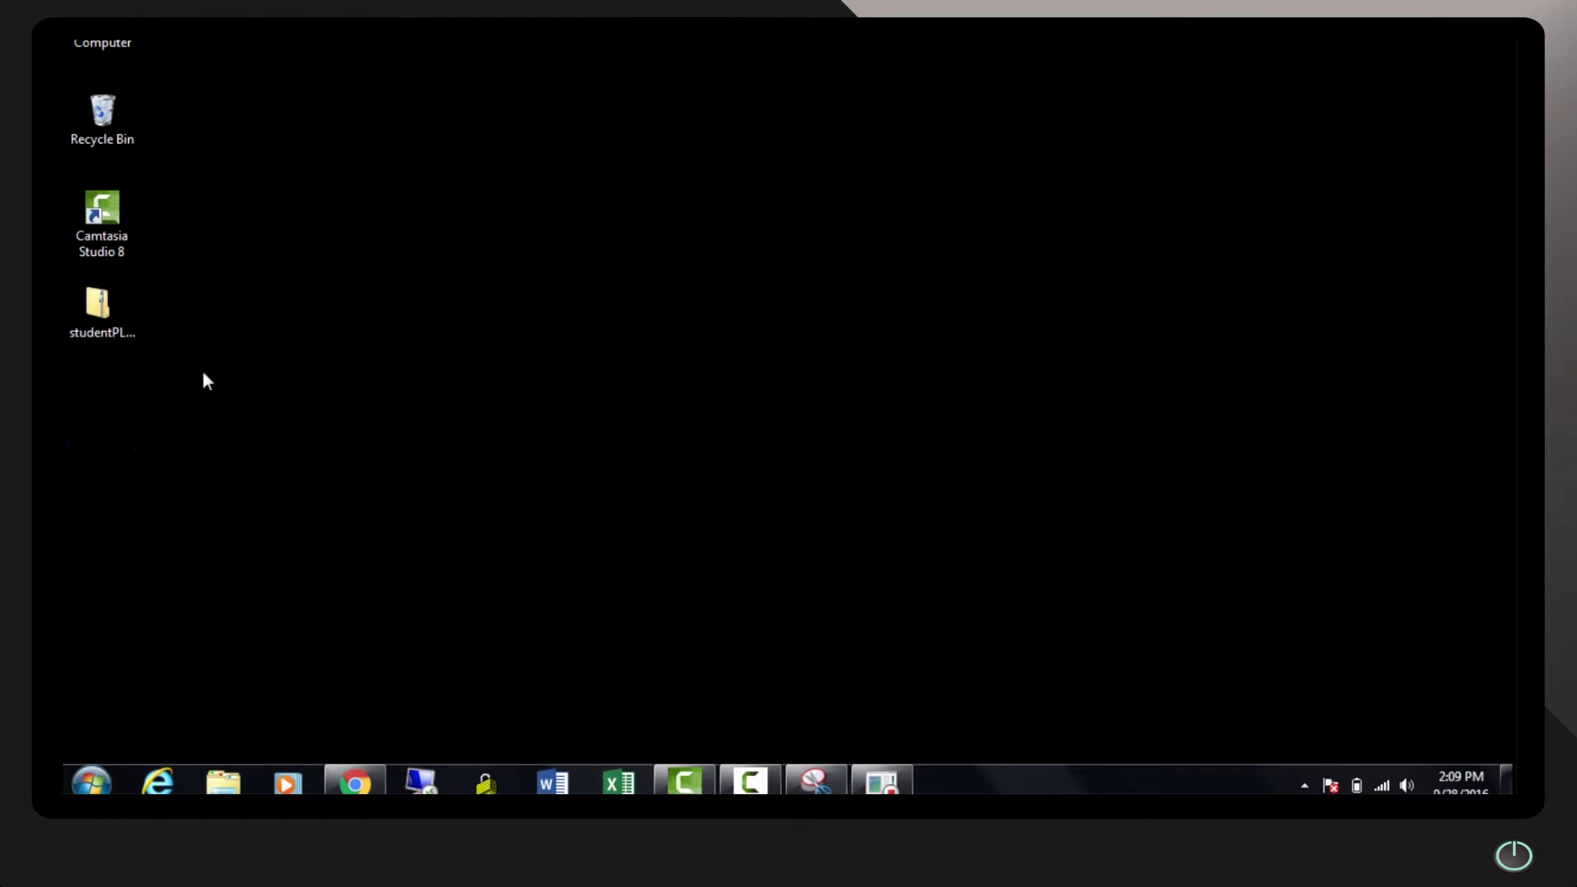
pyautogui.click(129, 315)
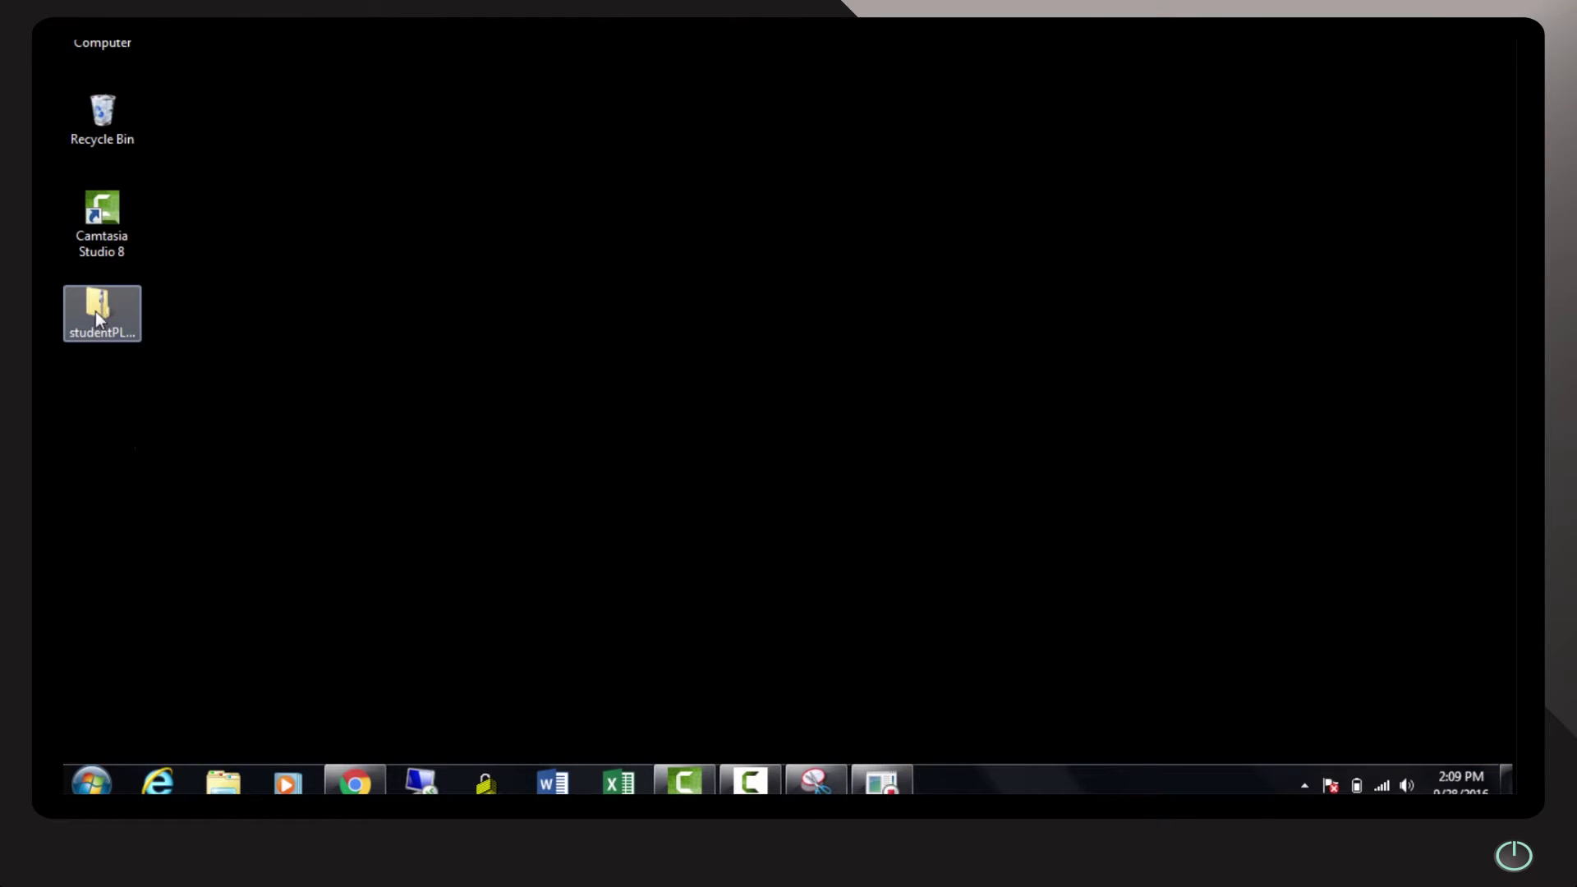
pyautogui.doubleClick(95, 316)
pyautogui.click(1207, 176)
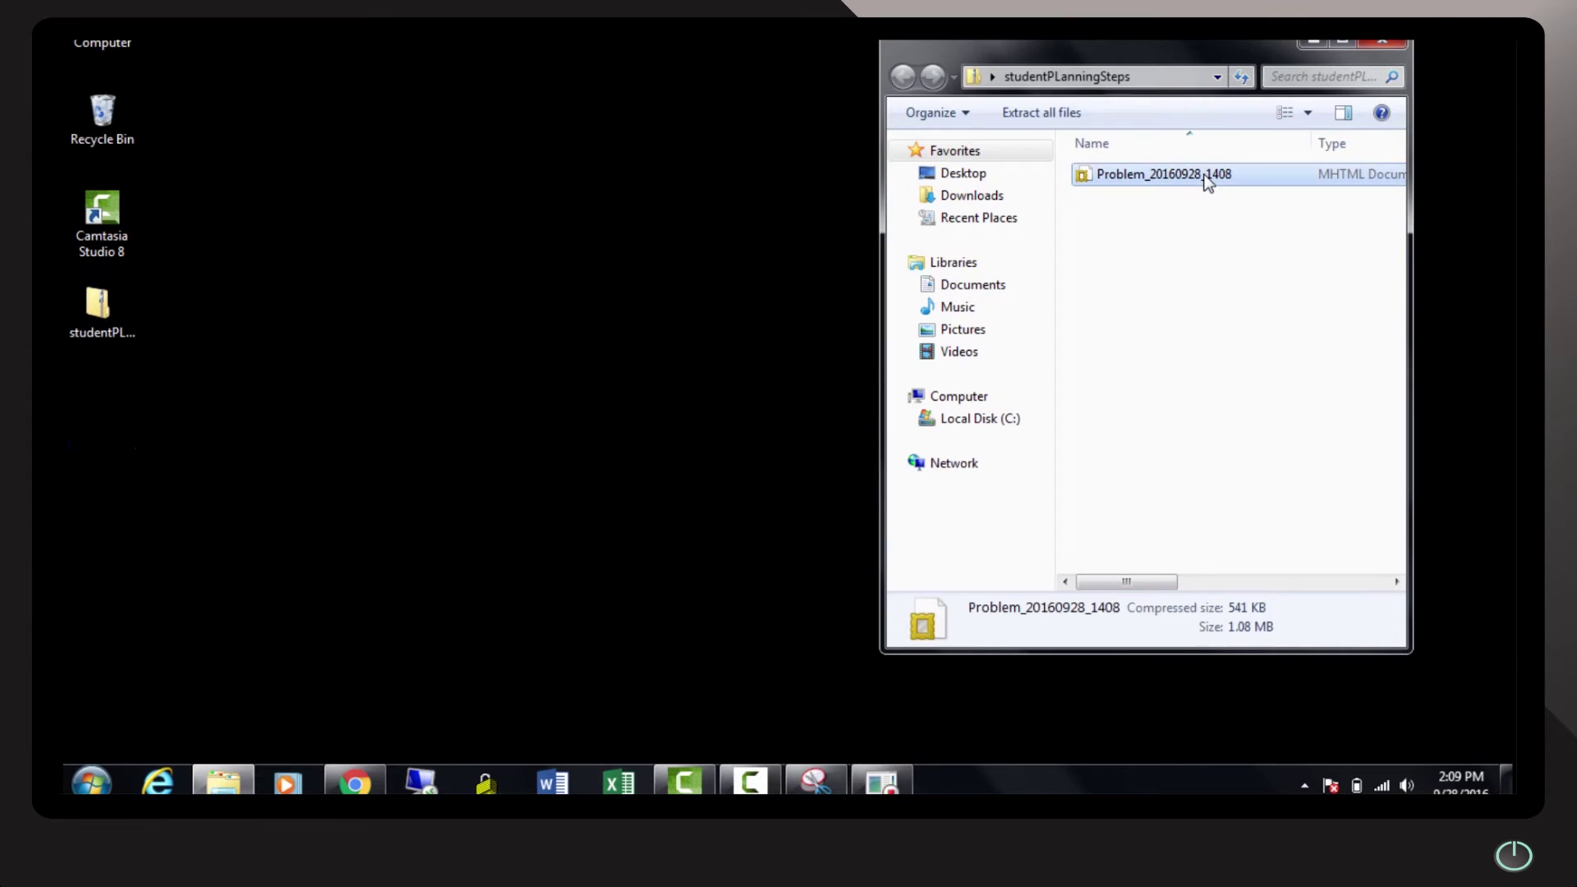
pyautogui.doubleClick(1207, 177)
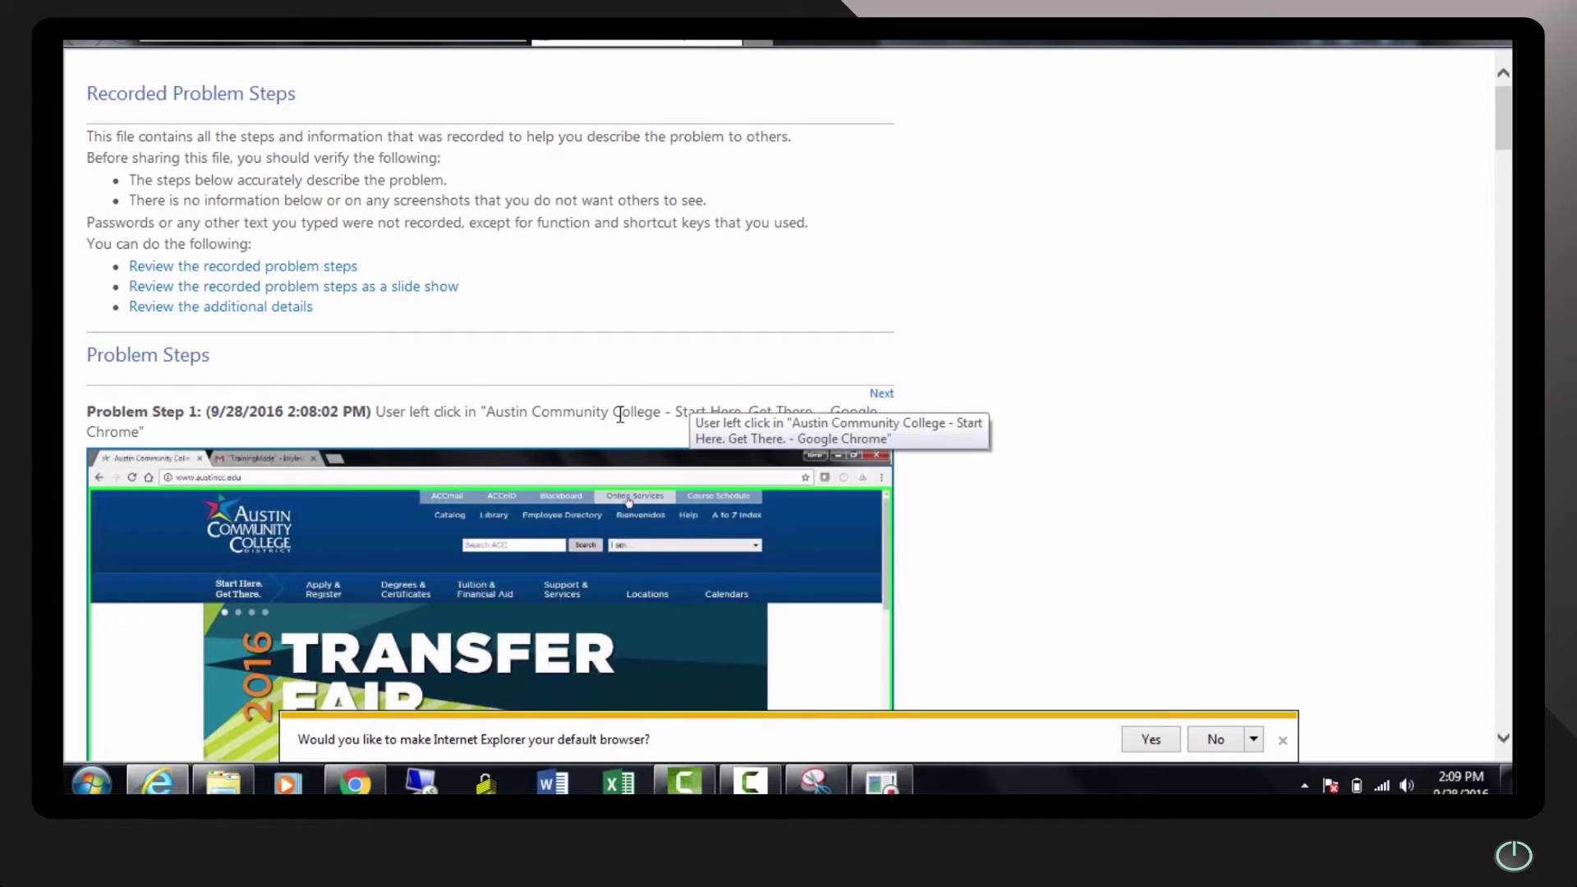
# Read the recorded steps report, selecting 'Google Chrome' in Step 1 and scrolling to Additional Details
pyautogui.moveTo(833, 411); pyautogui.dragTo(836, 435)
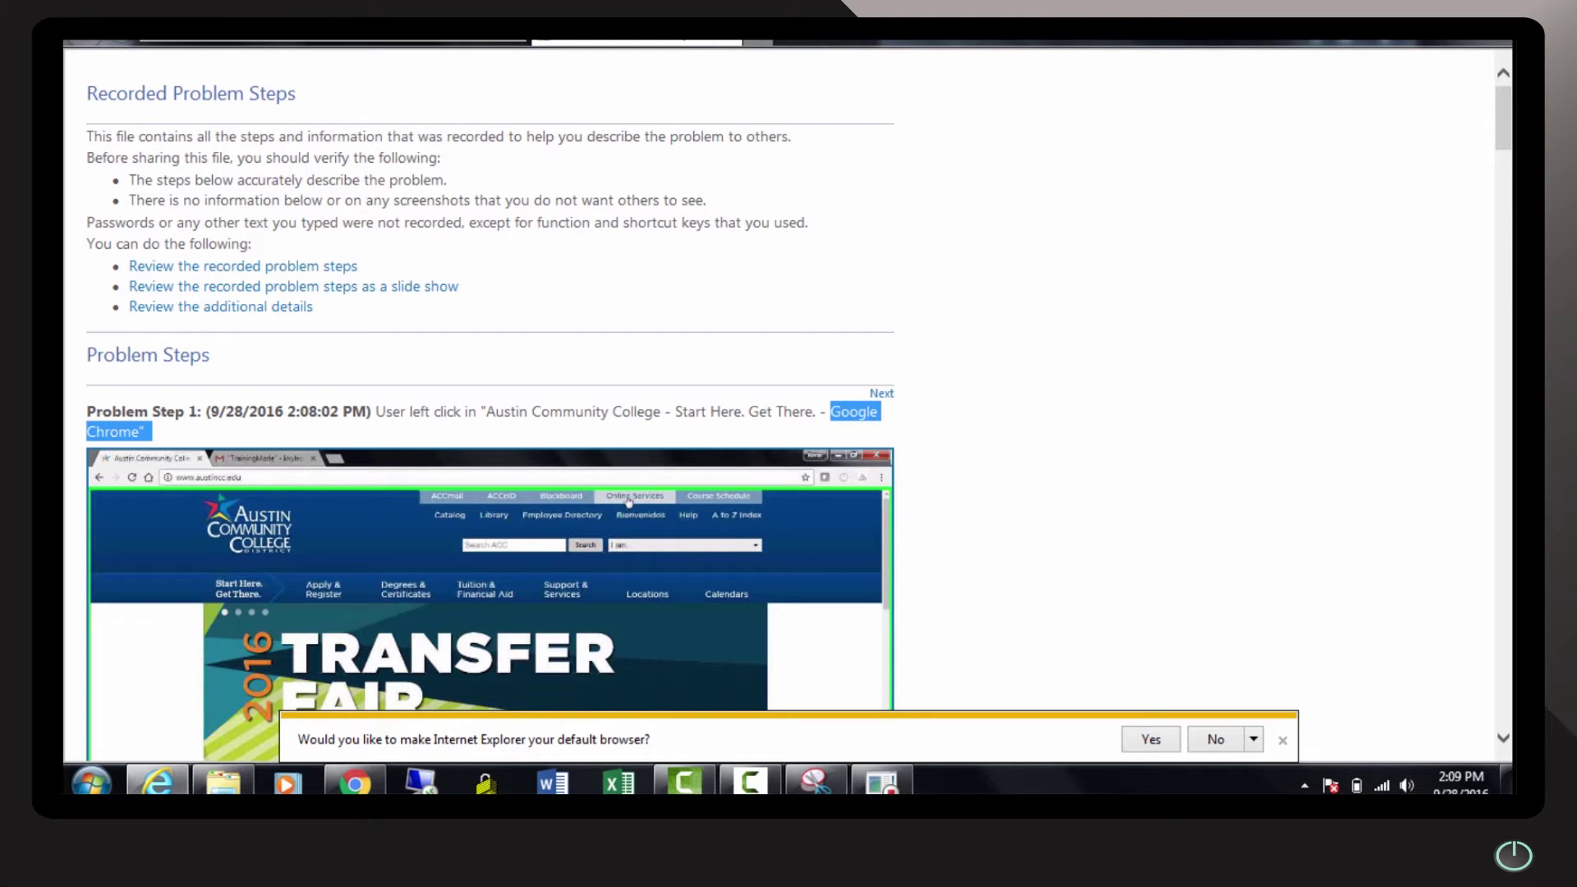
pyautogui.moveTo(1510, 124); pyautogui.dragTo(1489, 651)
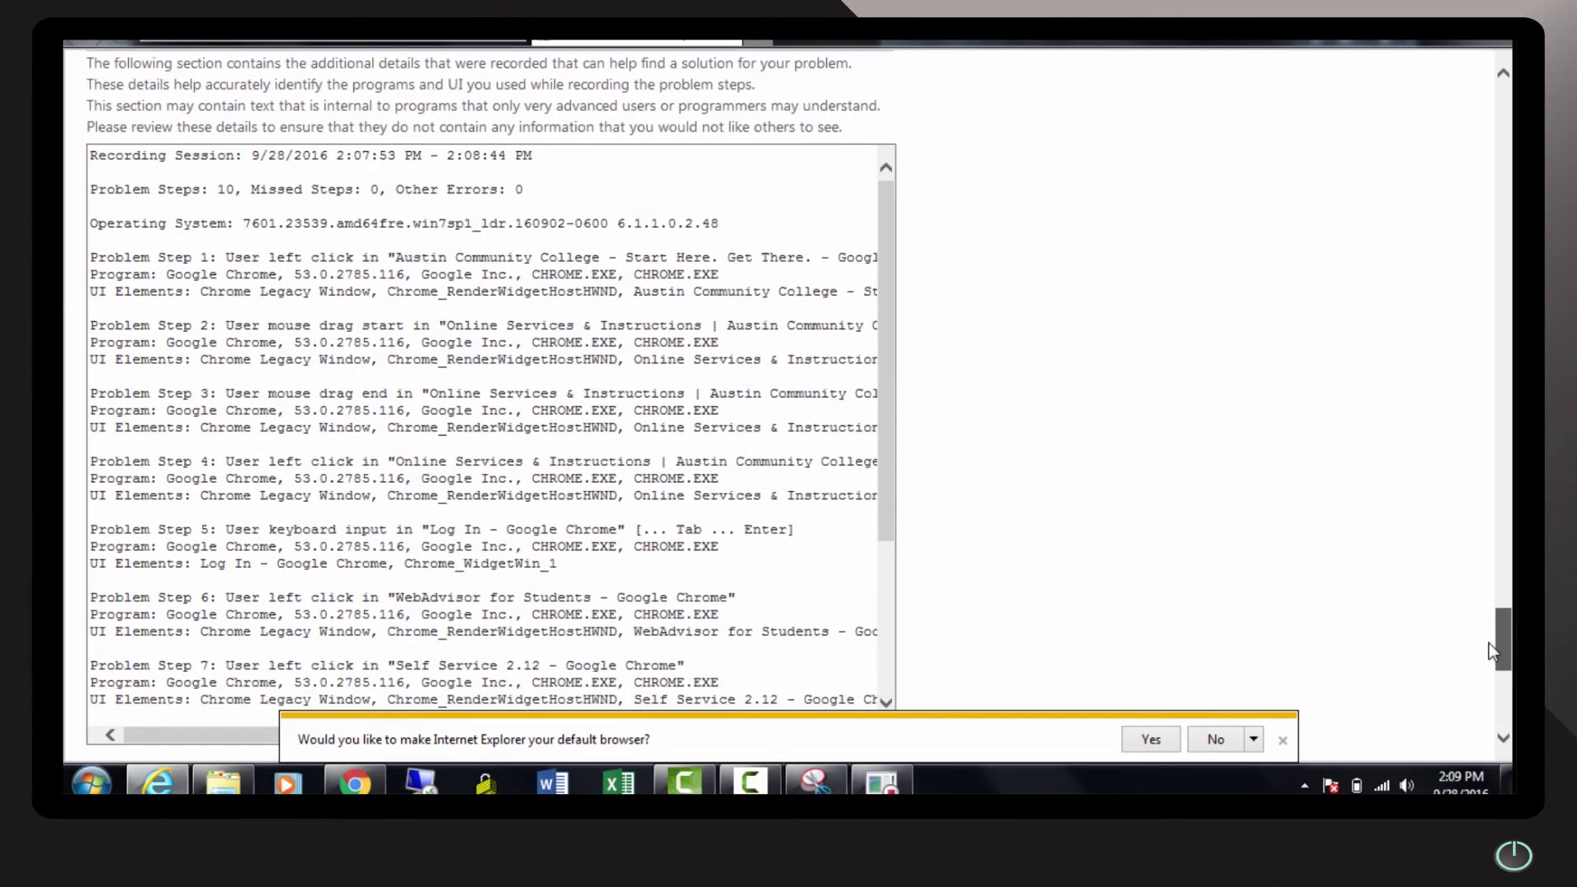
pyautogui.moveTo(890, 373); pyautogui.dragTo(908, 542)
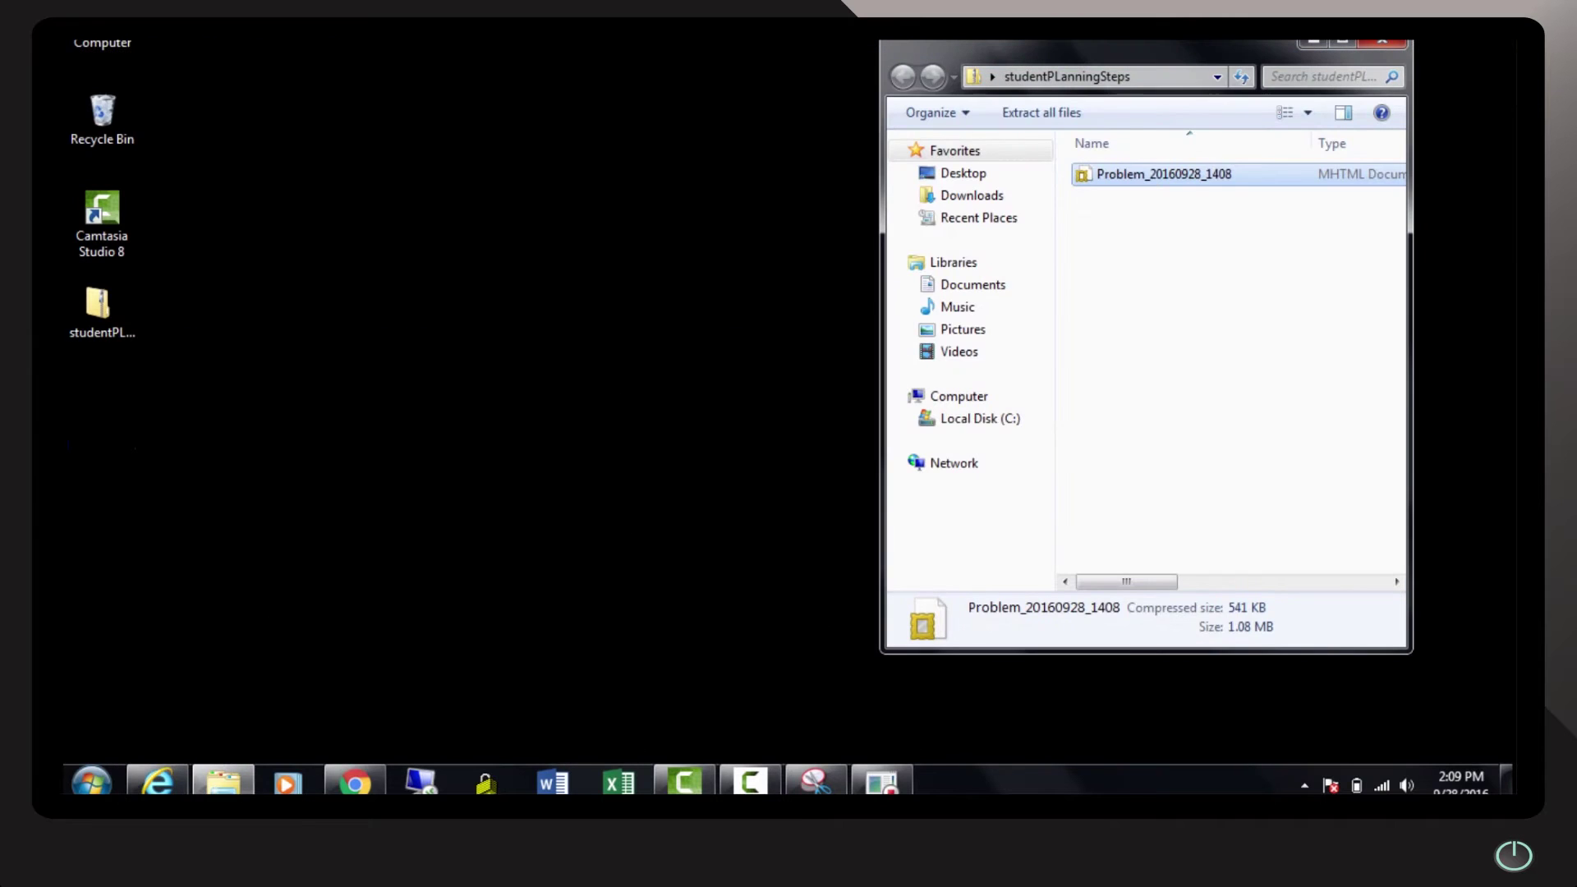
# Close the zip folder and start a Gmail message addressed to the colleague
pyautogui.click(1386, 43)
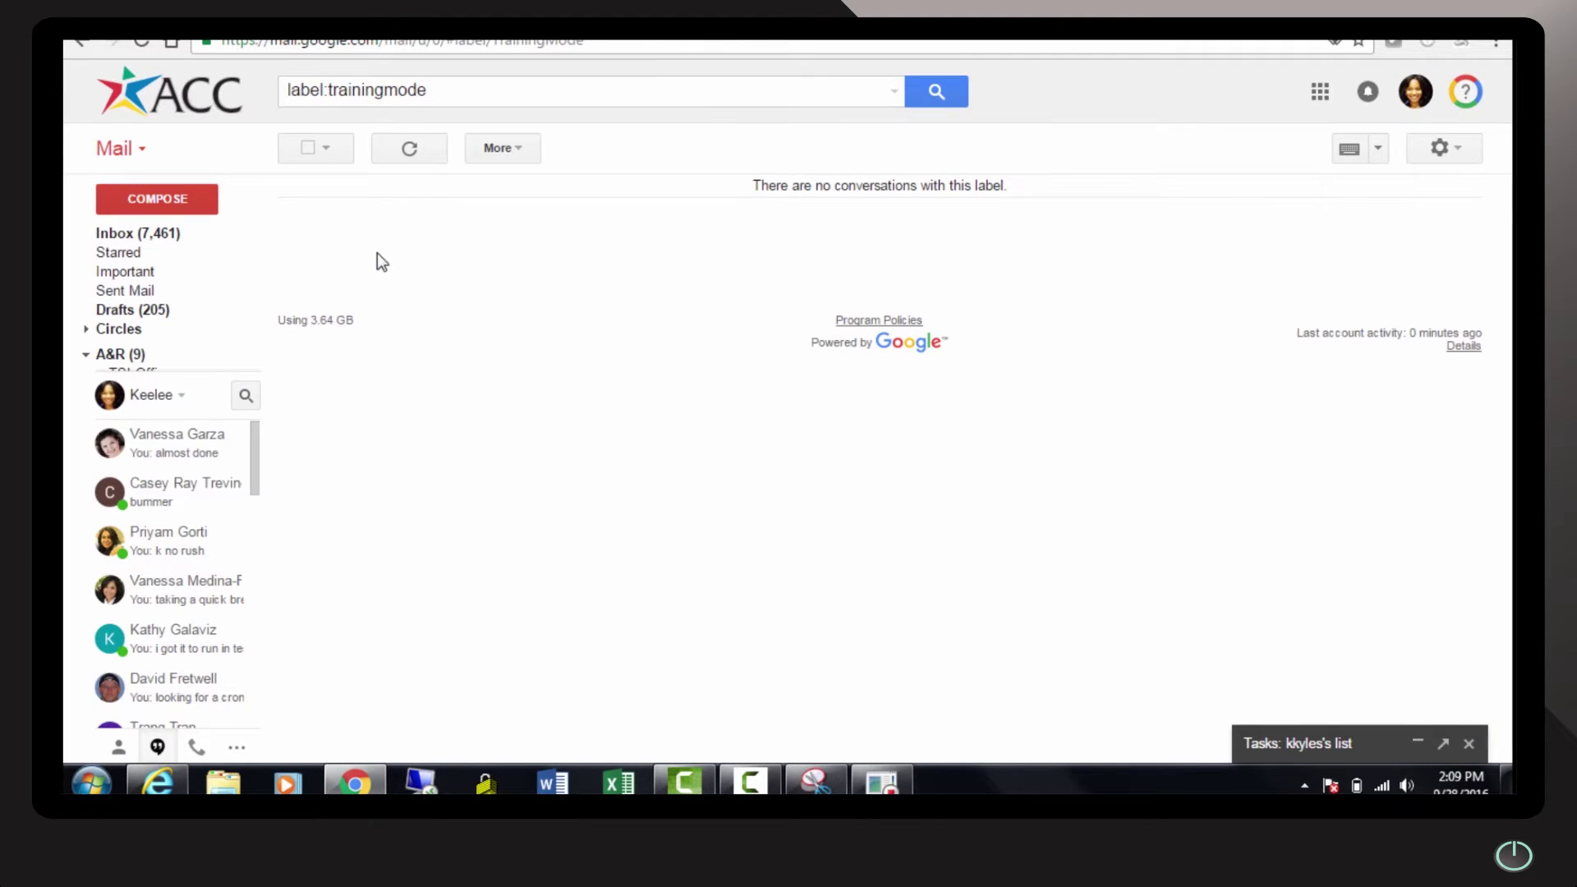
pyautogui.click(168, 206)
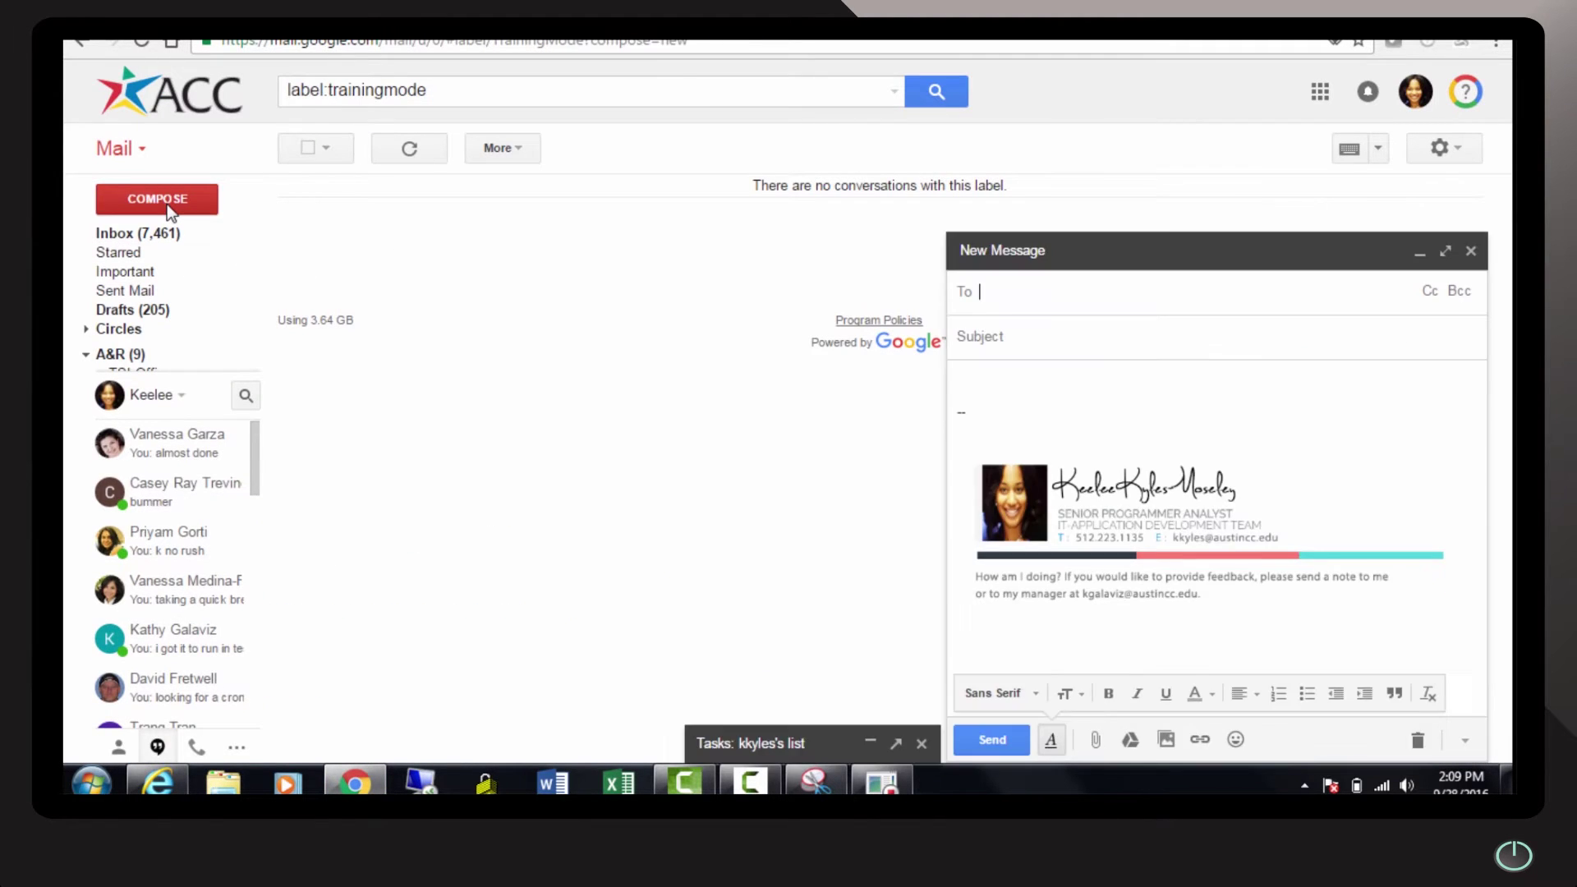
pyautogui.write('vab')
pyautogui.press('BackSpace')
pyautogui.write('n')
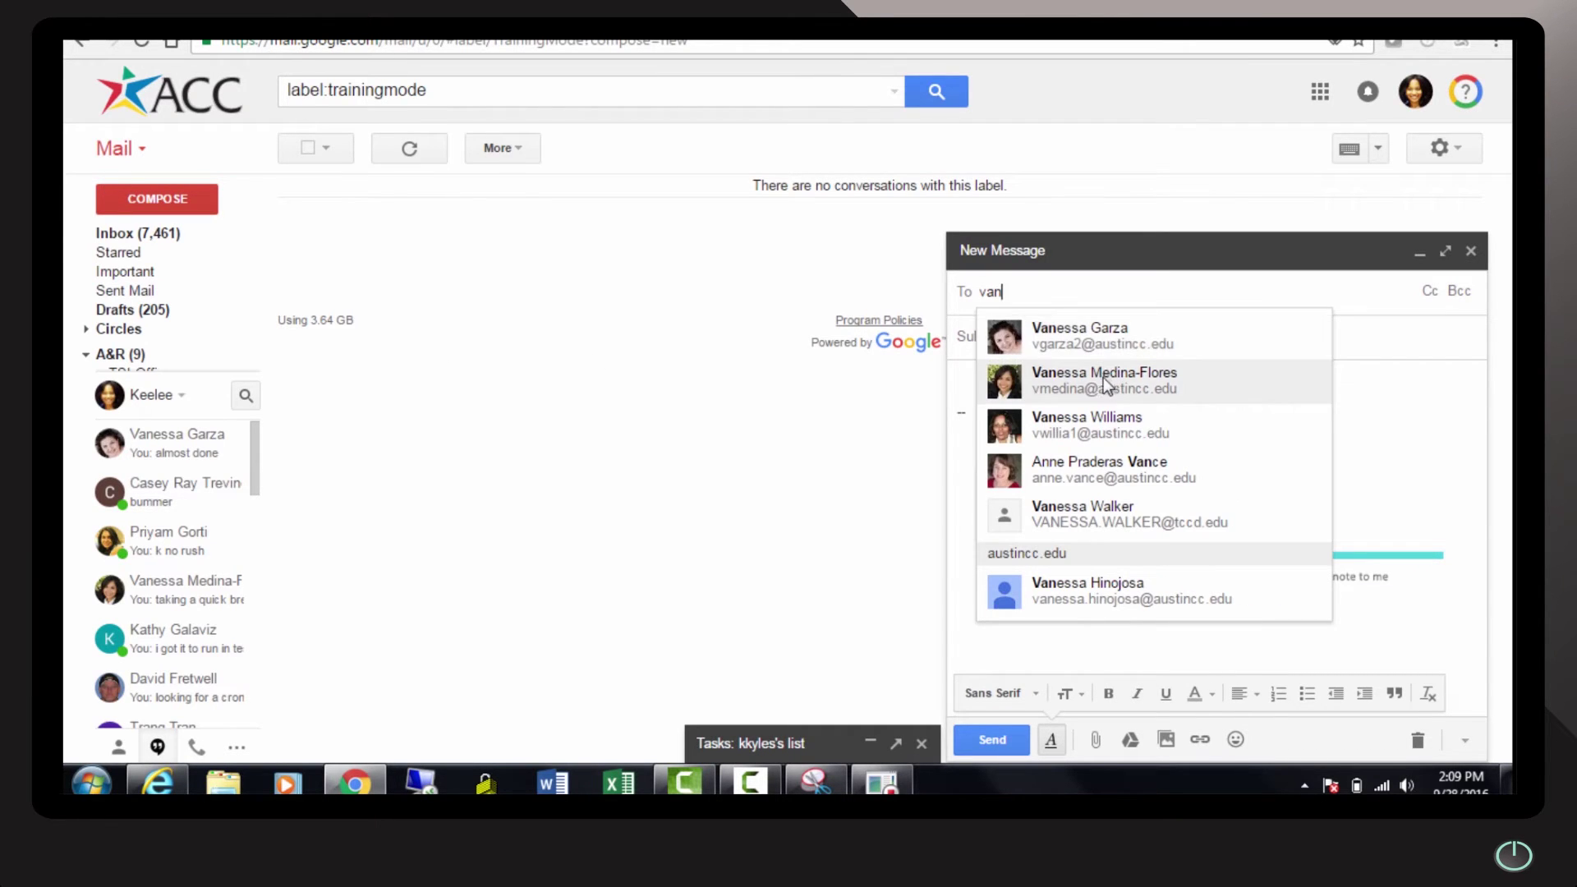
pyautogui.click(1100, 378)
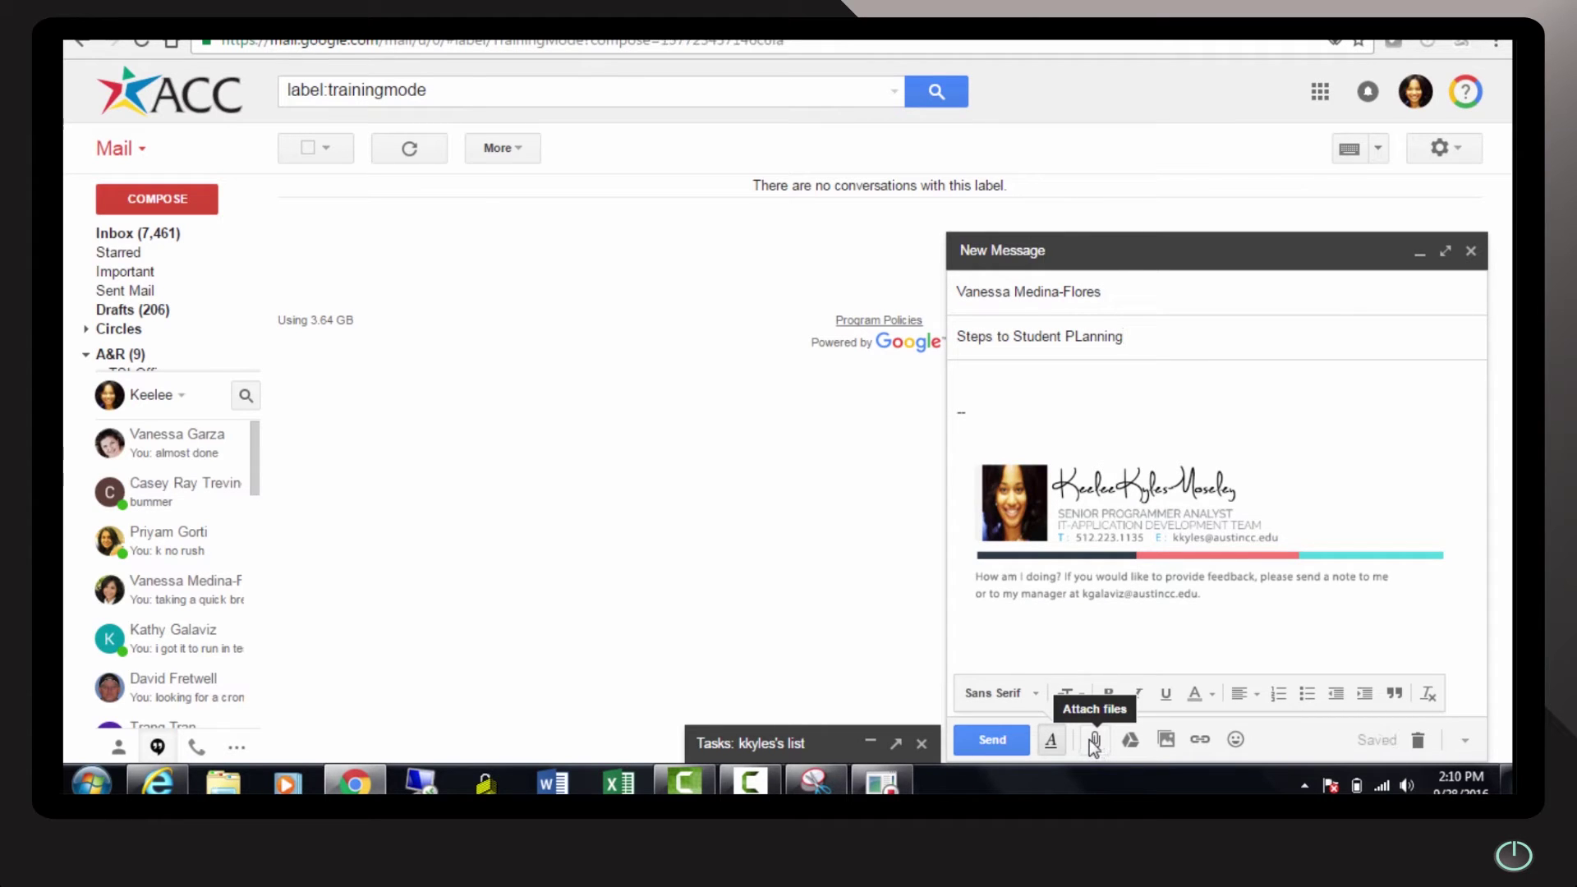
# Attach studentPLanningSteps.zip and send the email
pyautogui.click(1096, 741)
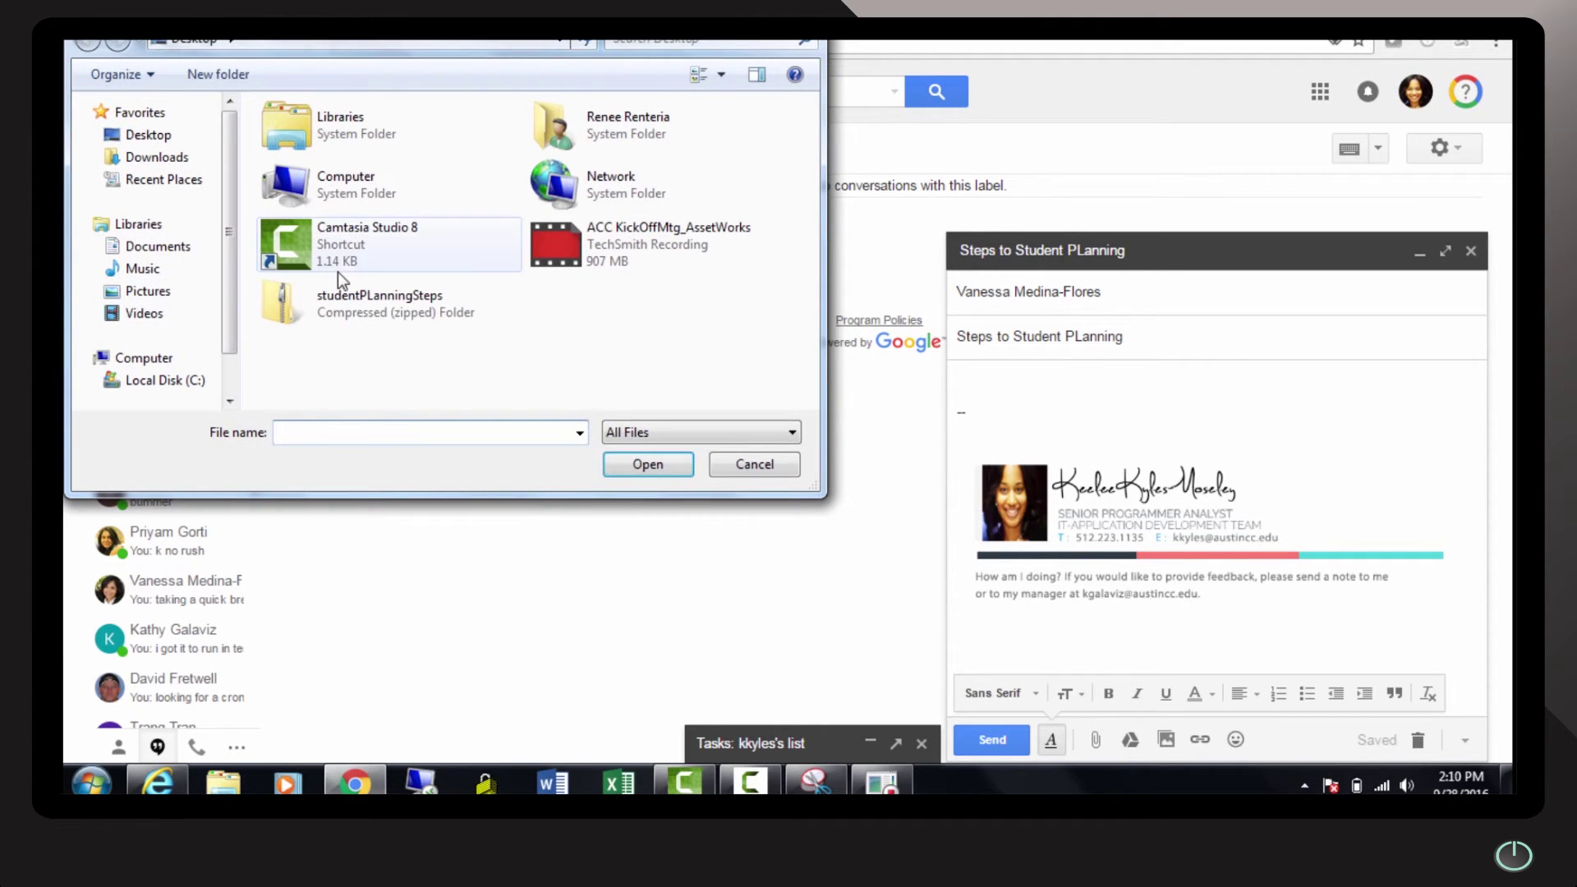
pyautogui.doubleClick(353, 306)
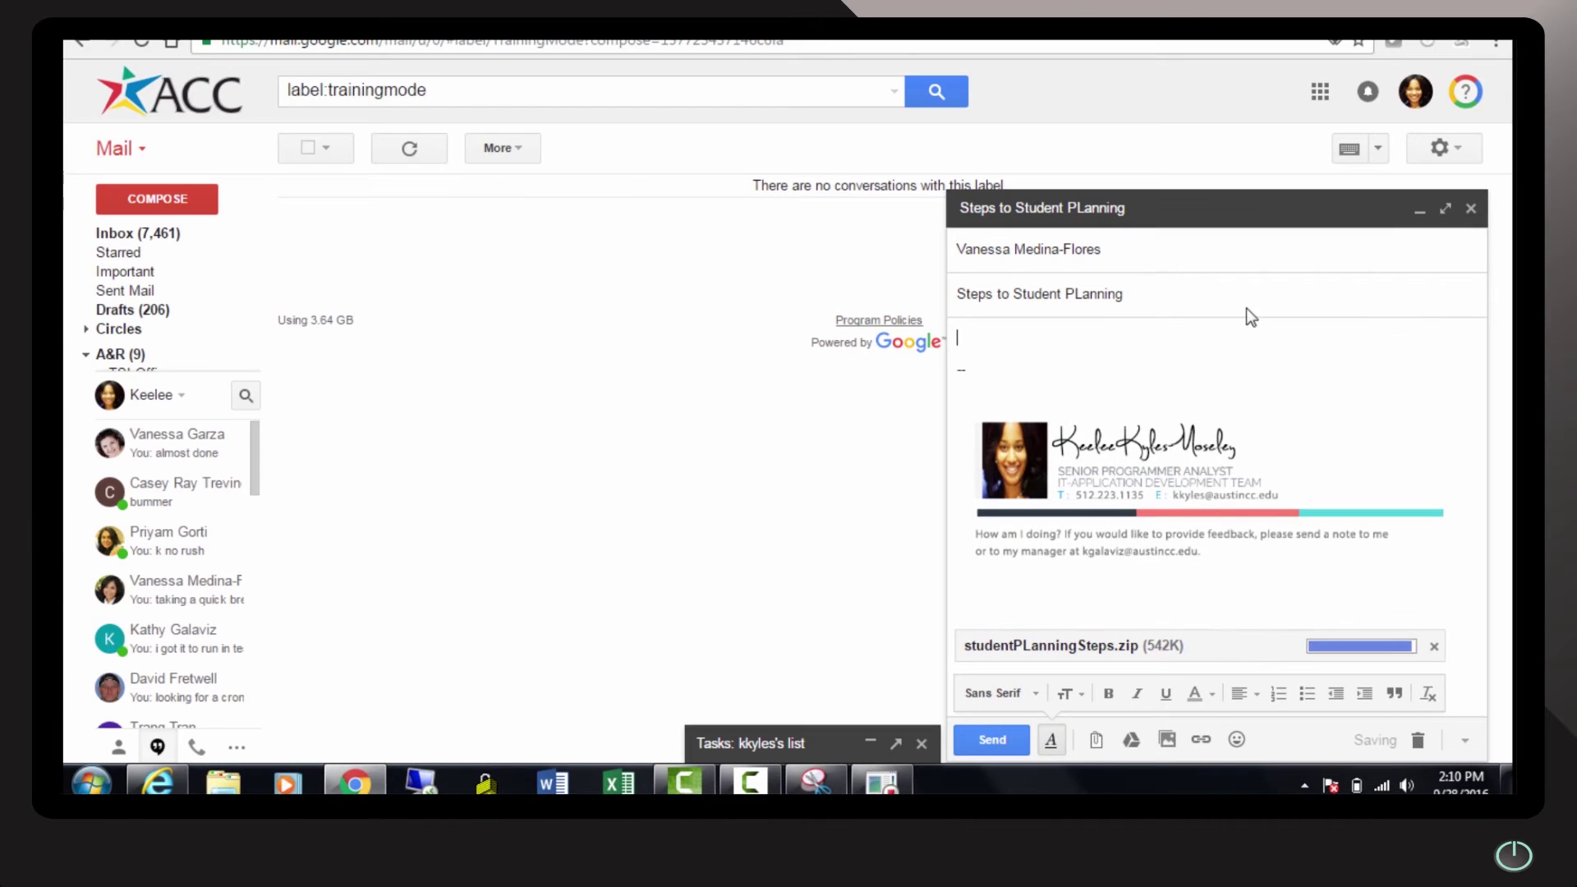
pyautogui.click(1012, 744)
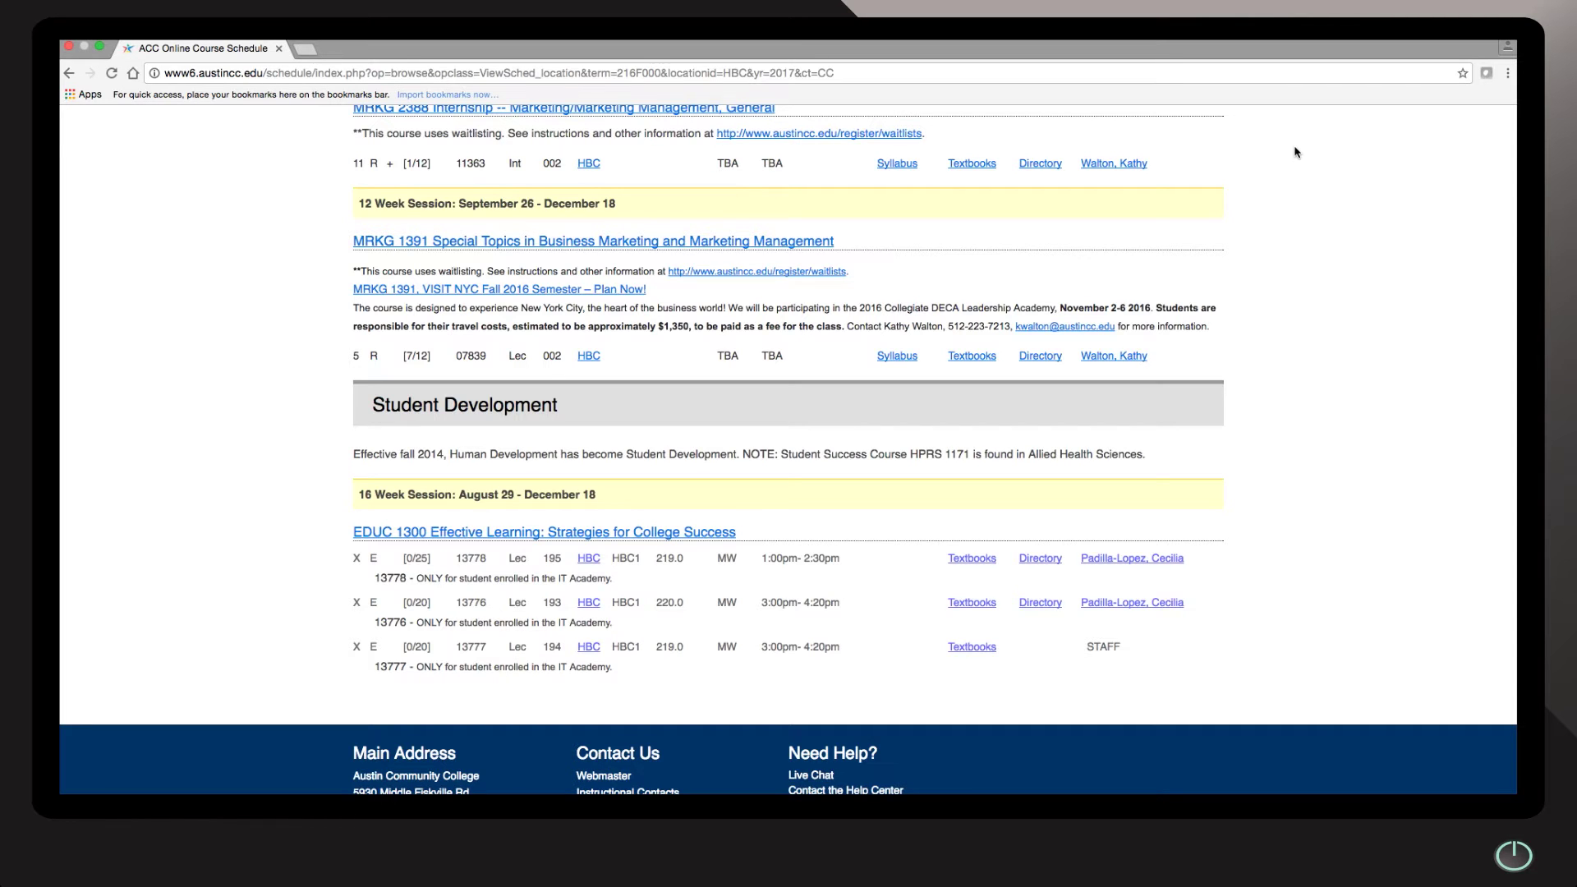
# Take a full-screen screenshot and an area screenshot of the Student Development section, then exit full screen
pyautogui.press('super+shift+3')
pyautogui.press('super+shift+4')
pyautogui.moveTo(335, 372); pyautogui.dragTo(1239, 687)
pyautogui.click(102, 47)
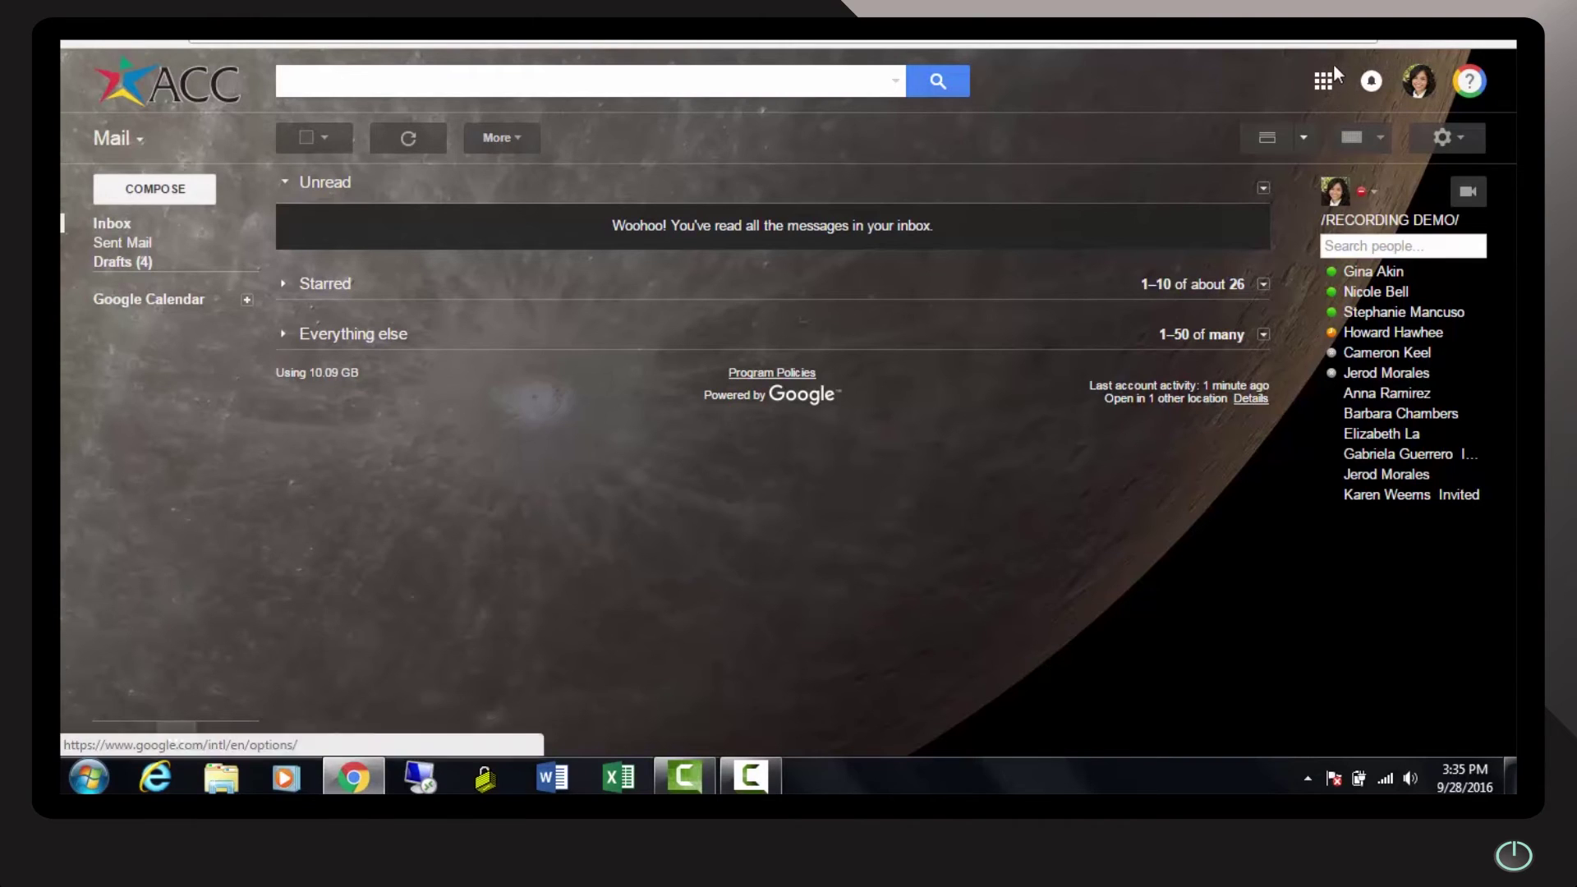
# Open the Google apps grid and expand More to reach Hangouts
pyautogui.click(1326, 84)
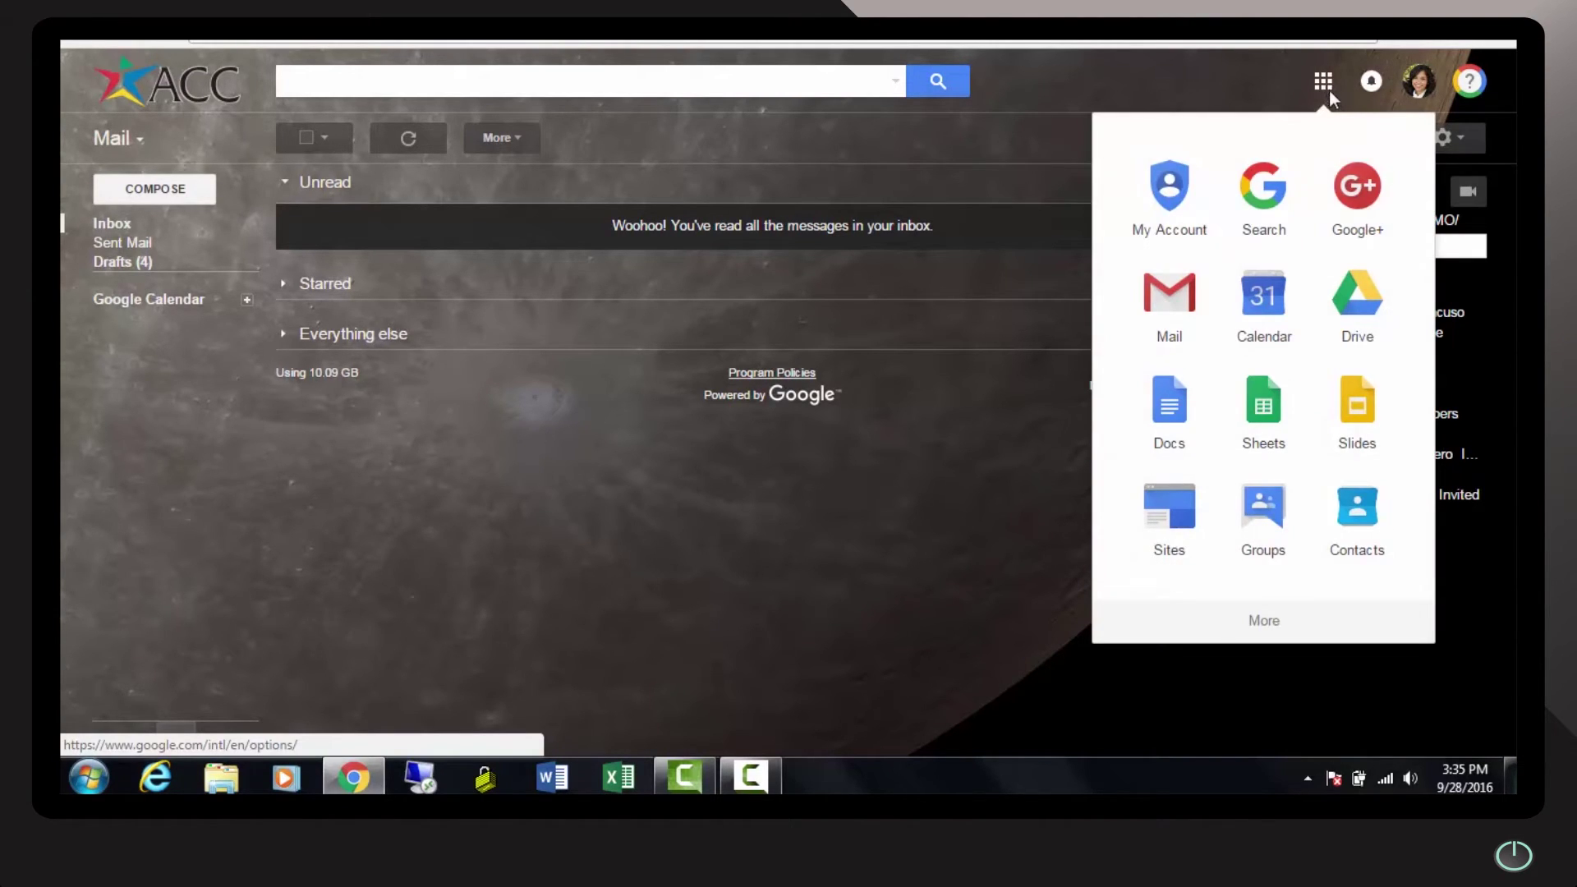
pyautogui.click(1279, 631)
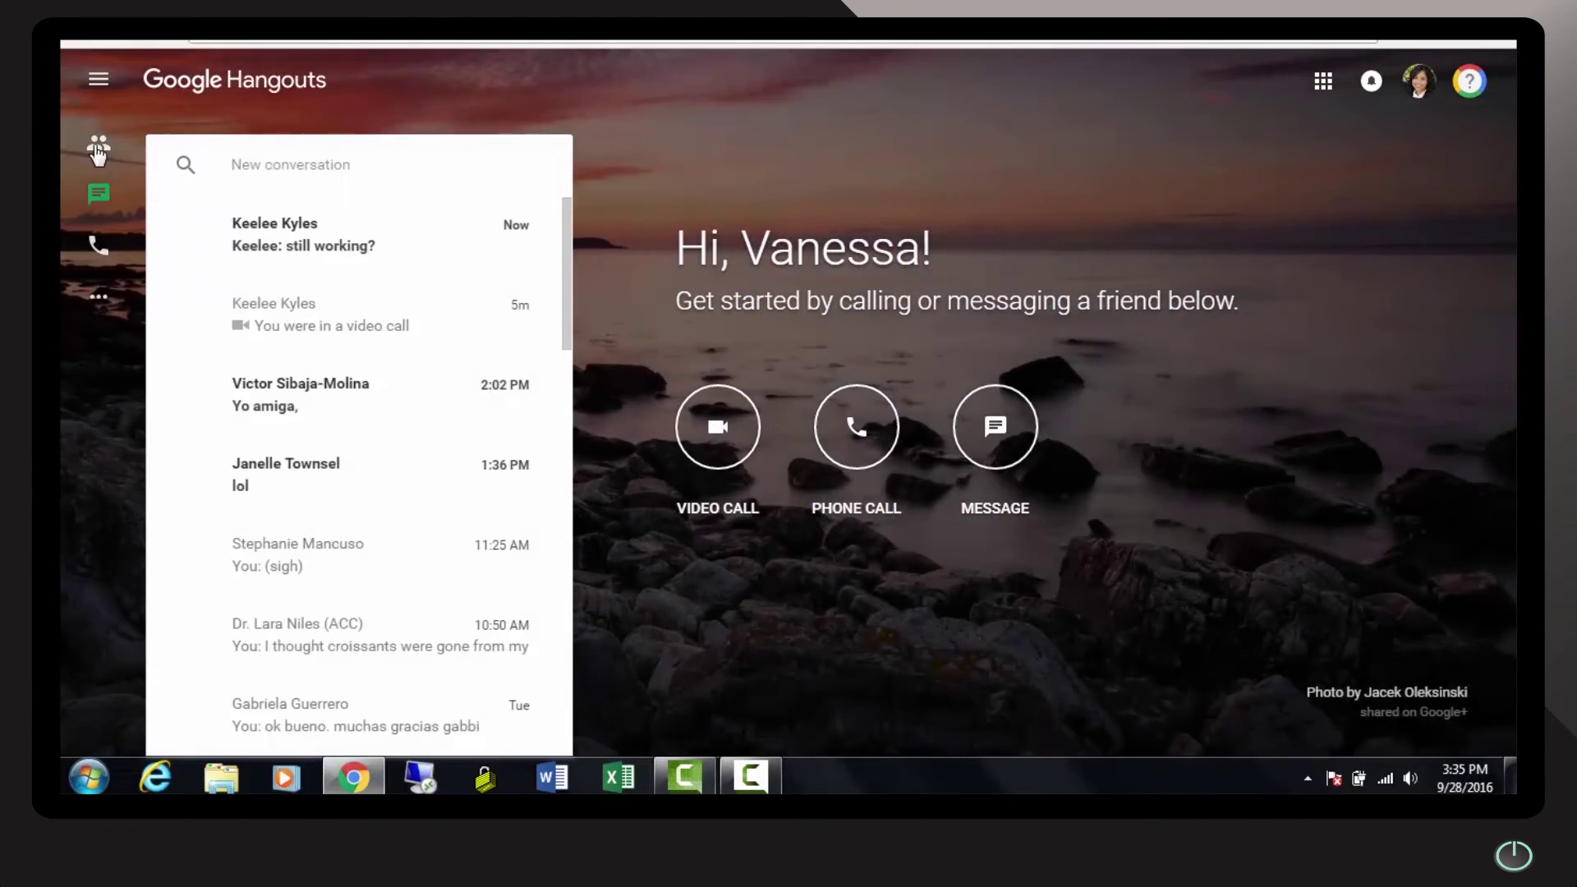
# Start a new conversation from contacts, searching for the colleague and adding her as recipient
pyautogui.click(97, 146)
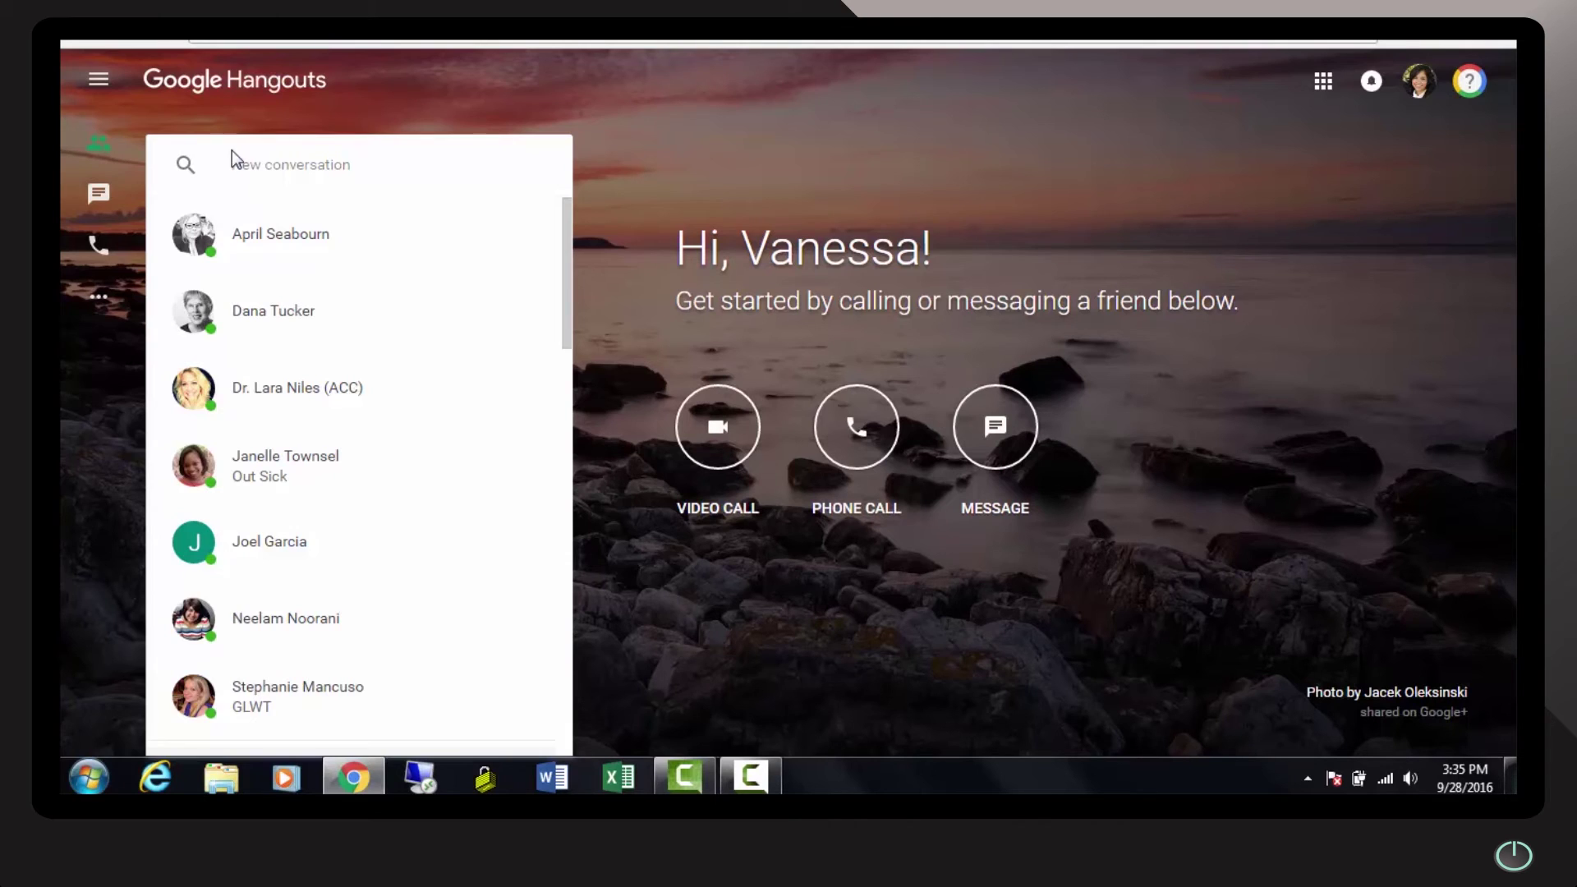
pyautogui.click(265, 165)
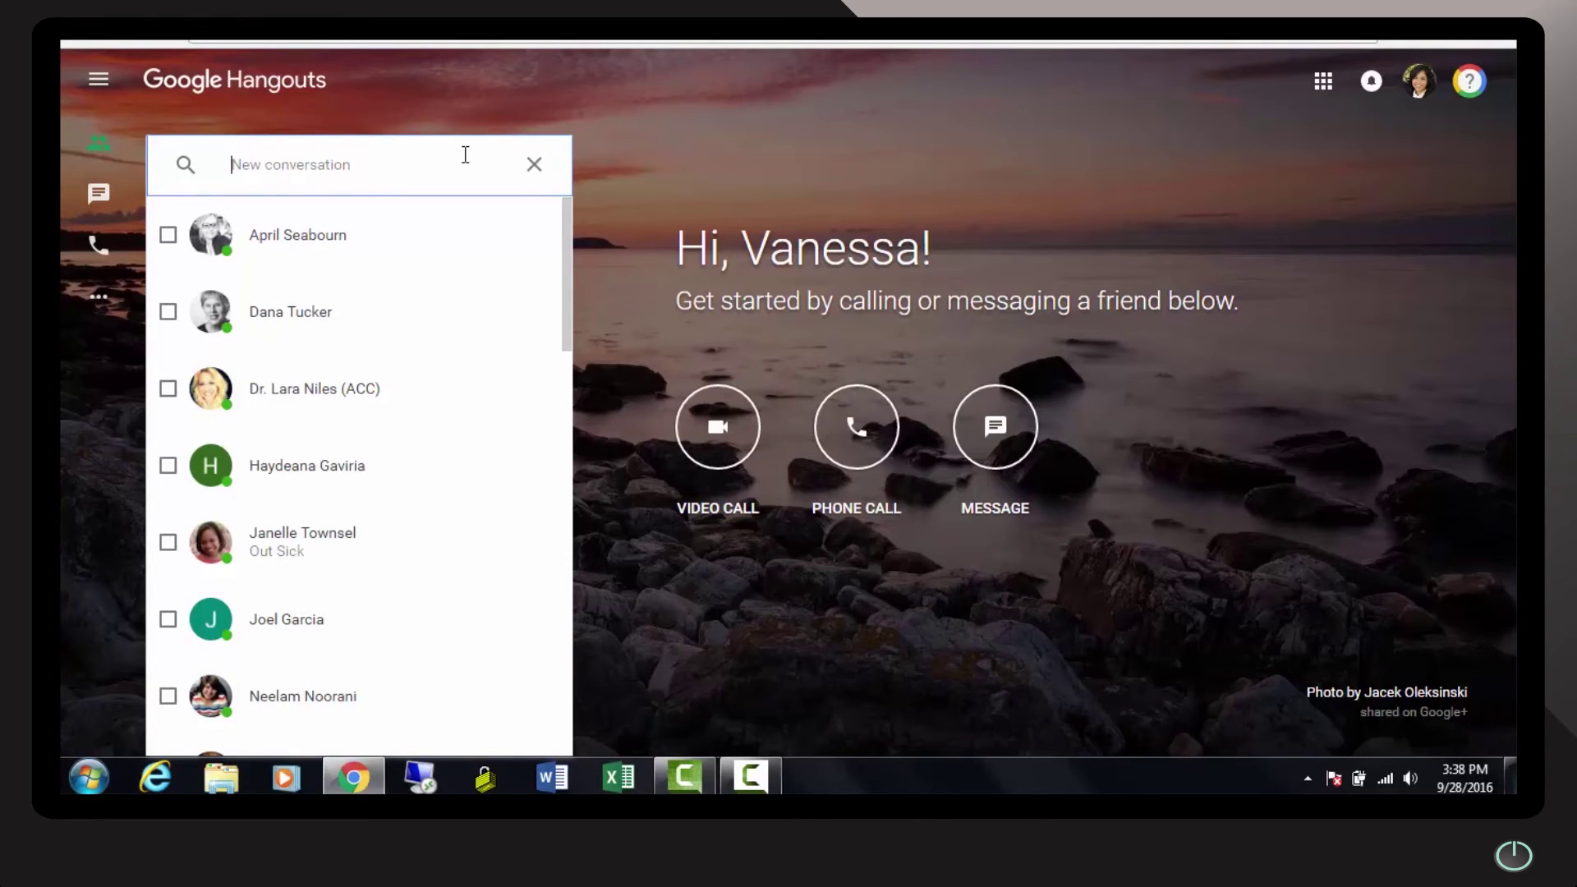
pyautogui.write('k')
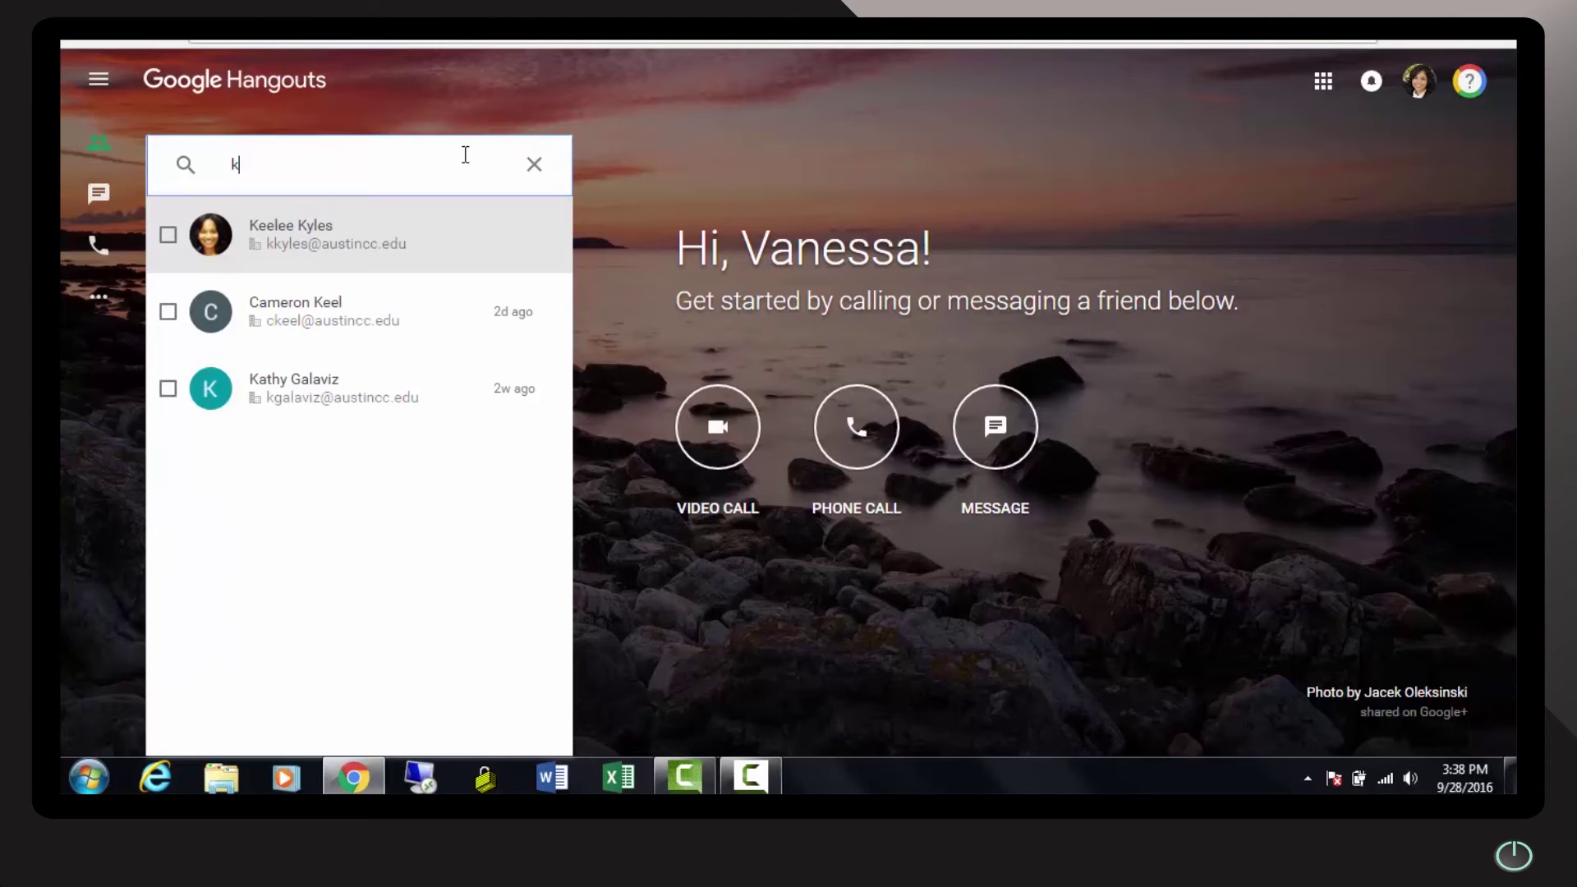
pyautogui.write('eeleee')
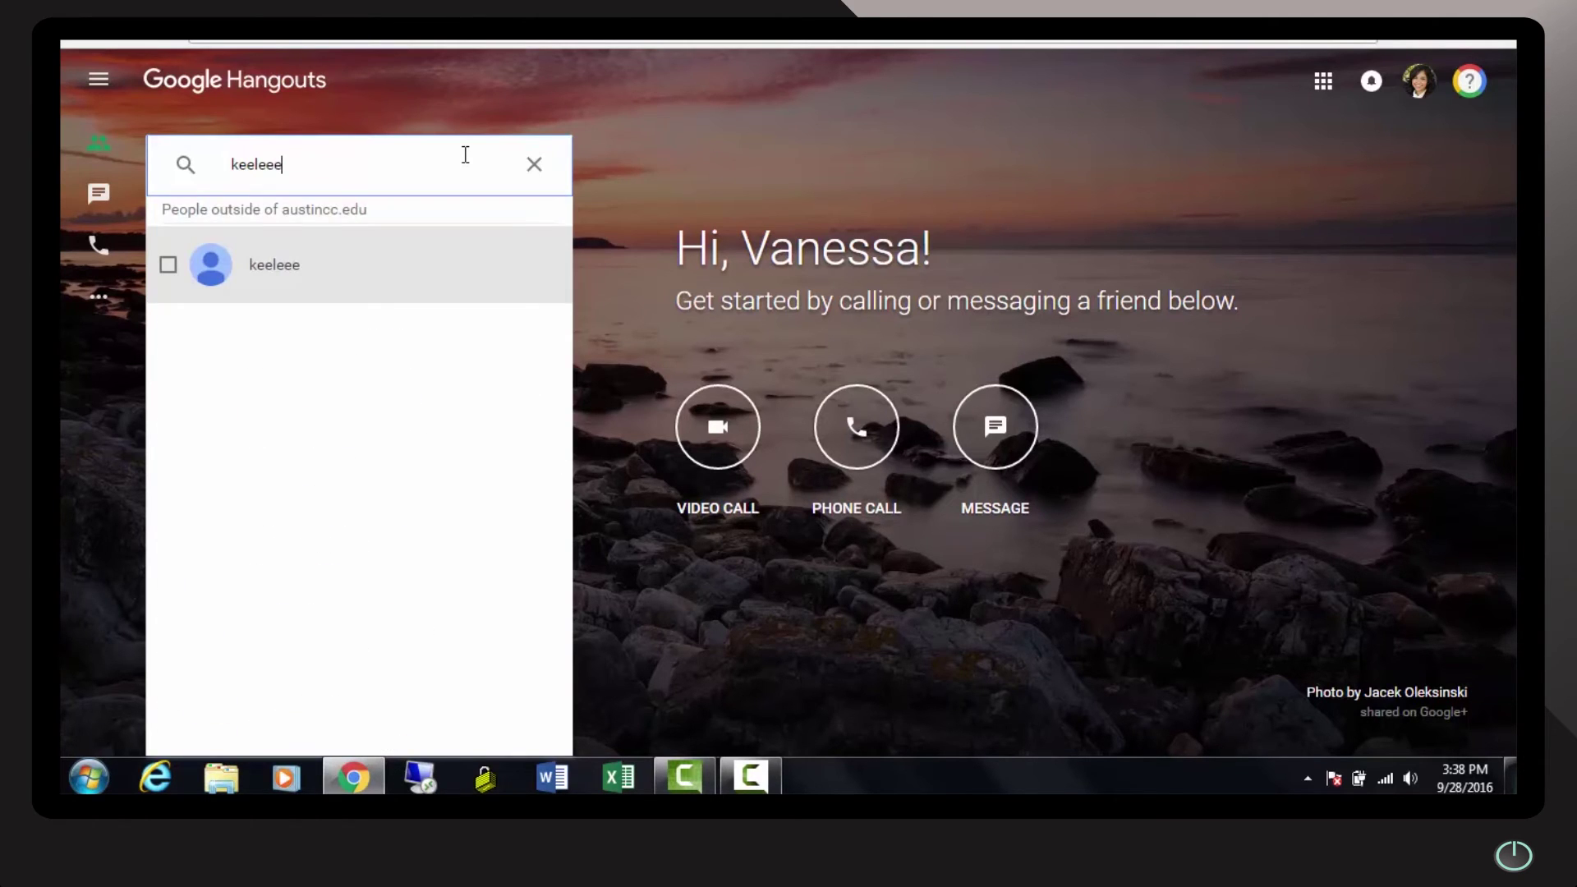
pyautogui.press('BackSpace')
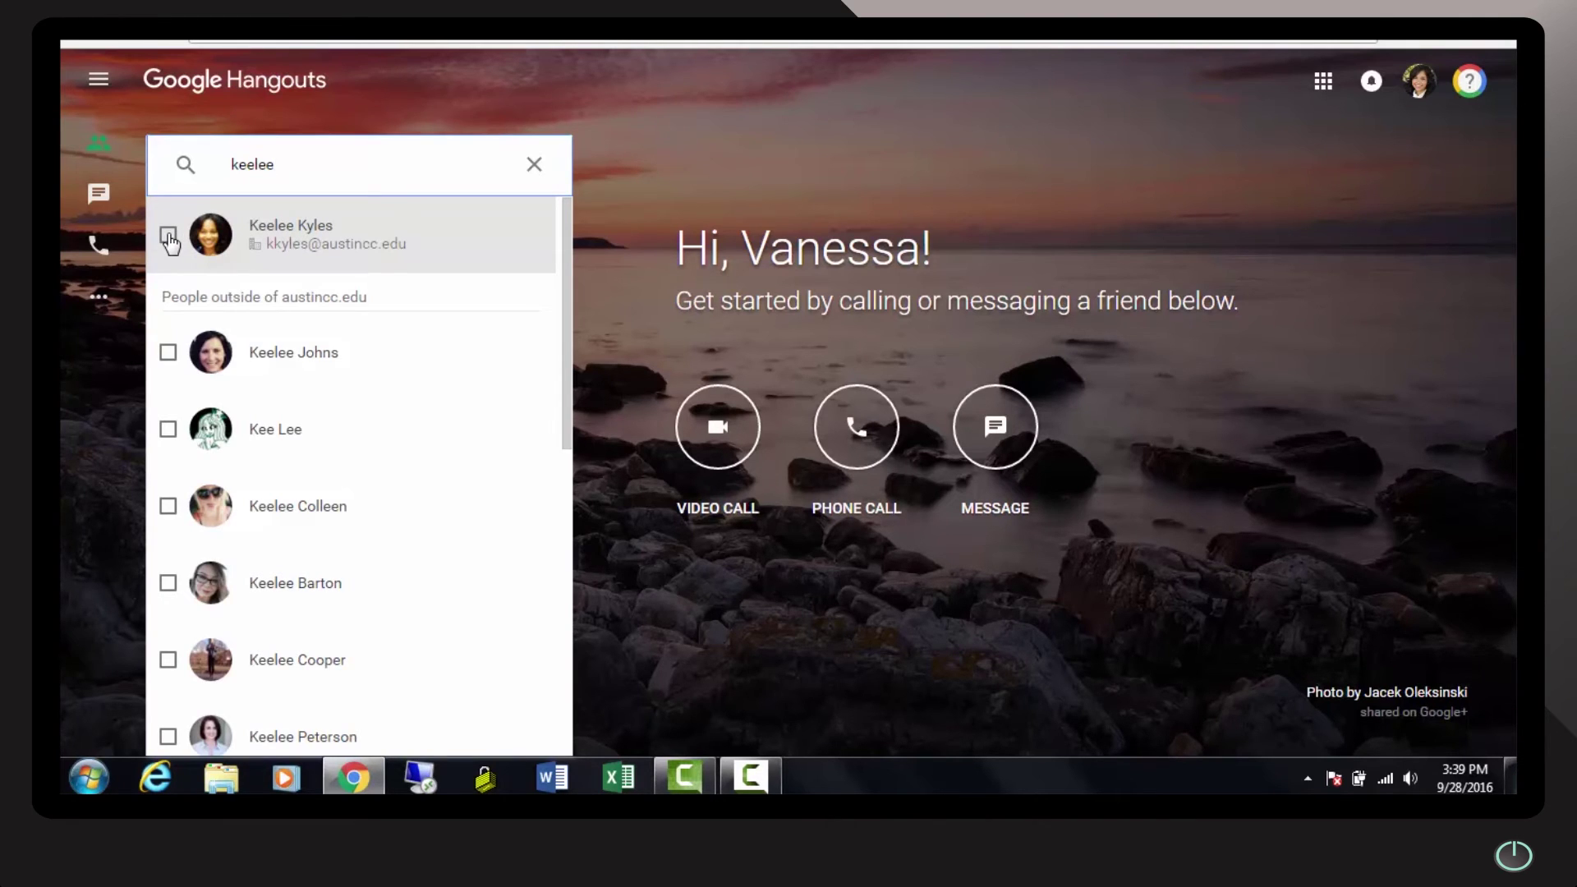
pyautogui.click(169, 240)
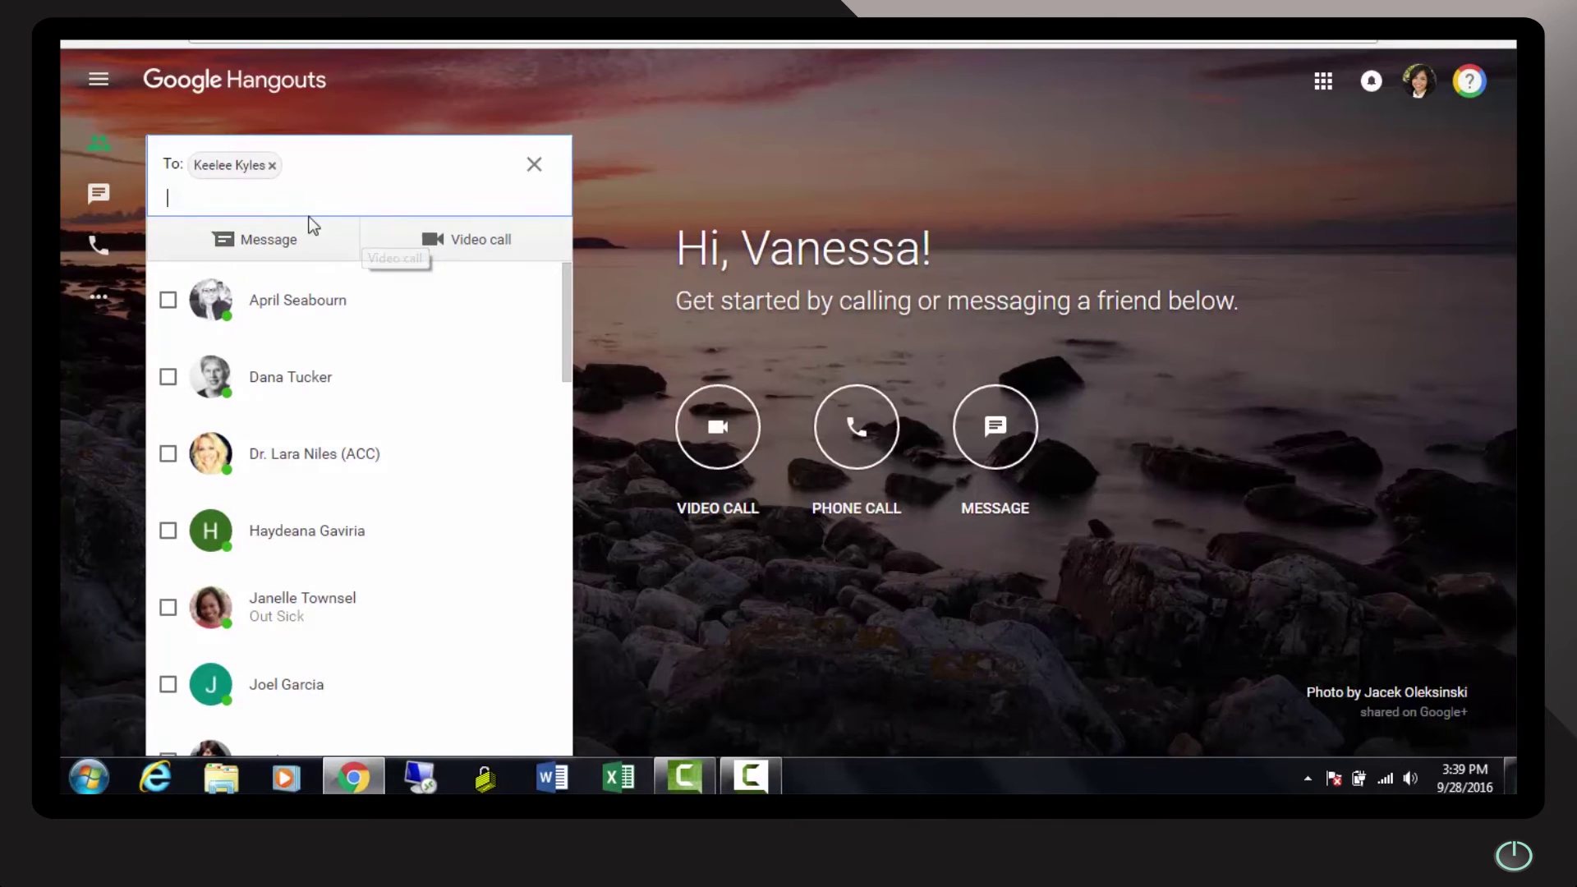
# Start a video call with the colleague and unmute the microphone
pyautogui.click(433, 240)
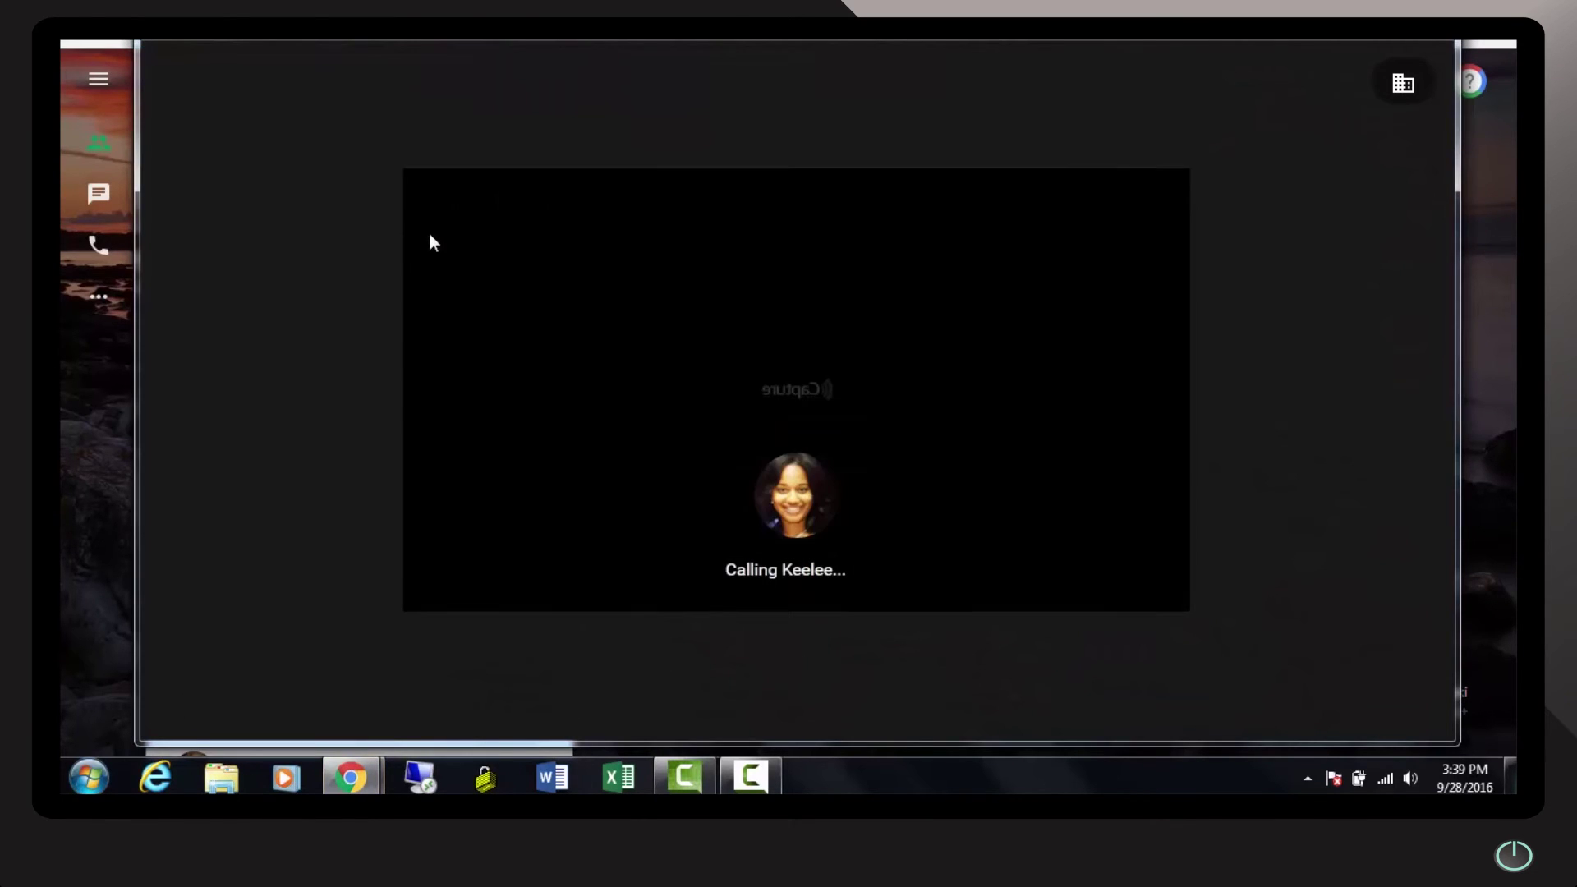
pyautogui.moveTo(717, 313)
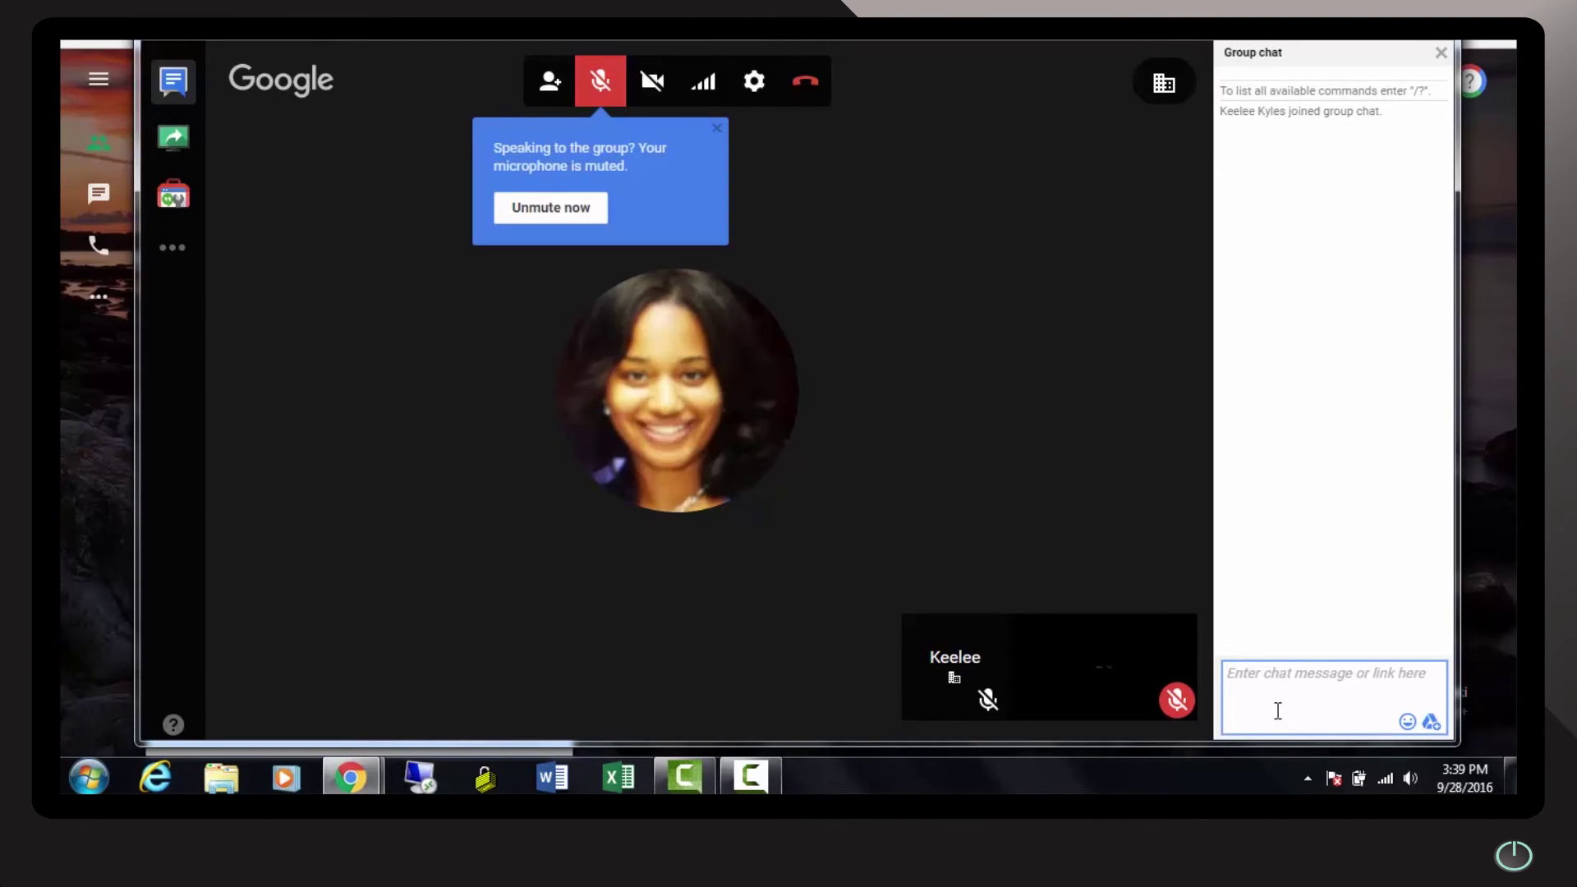
pyautogui.click(600, 80)
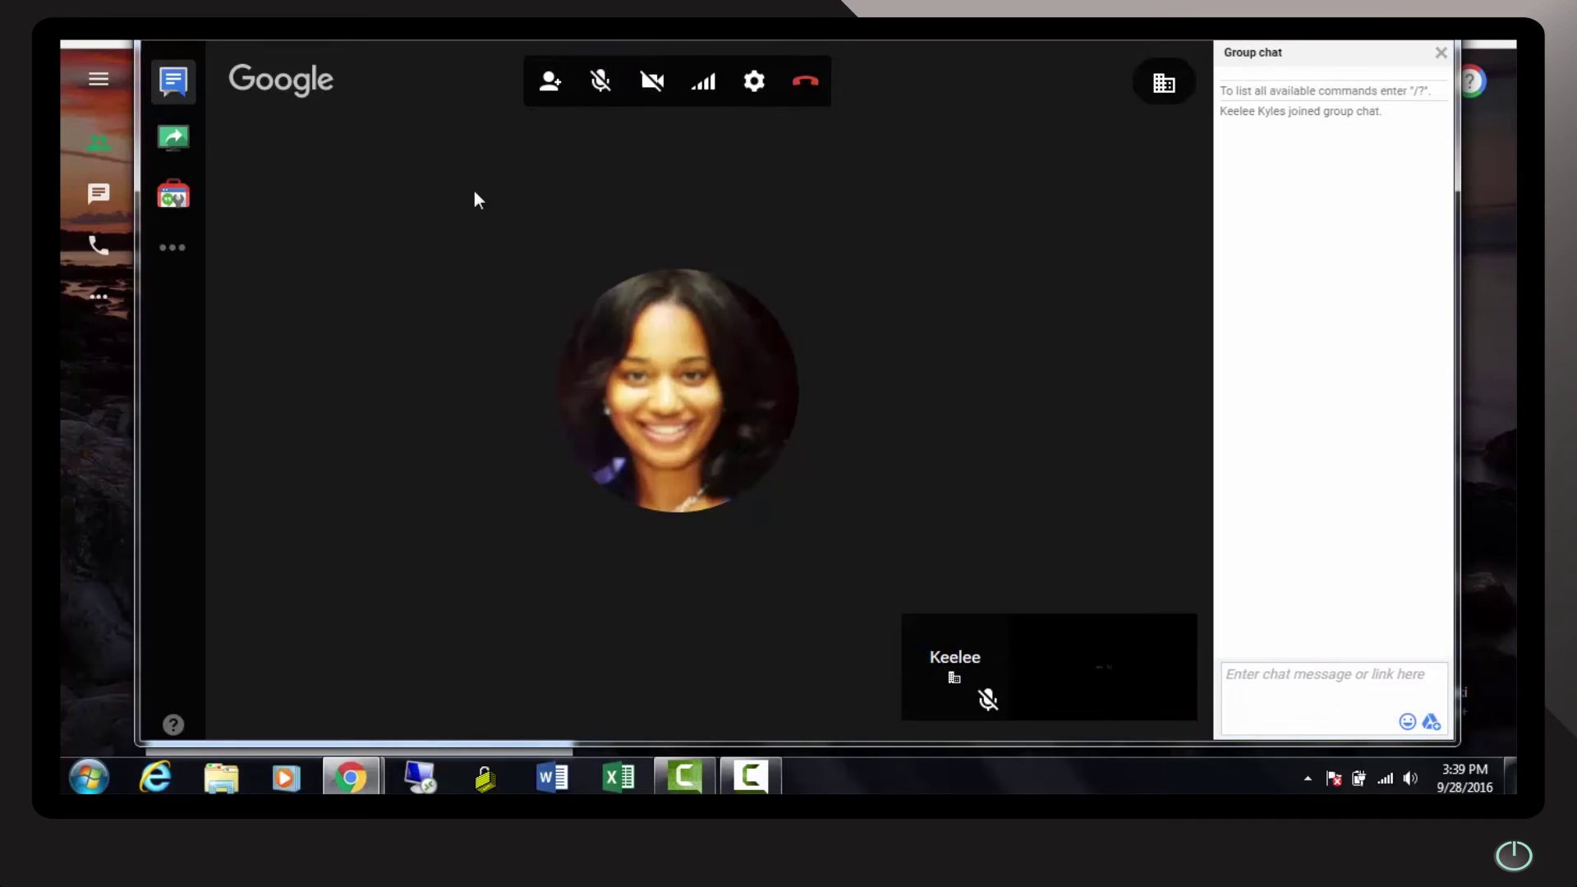
# Toggle the group chat panel so it ends up open showing her greeting
pyautogui.click(174, 82)
pyautogui.click(174, 82)
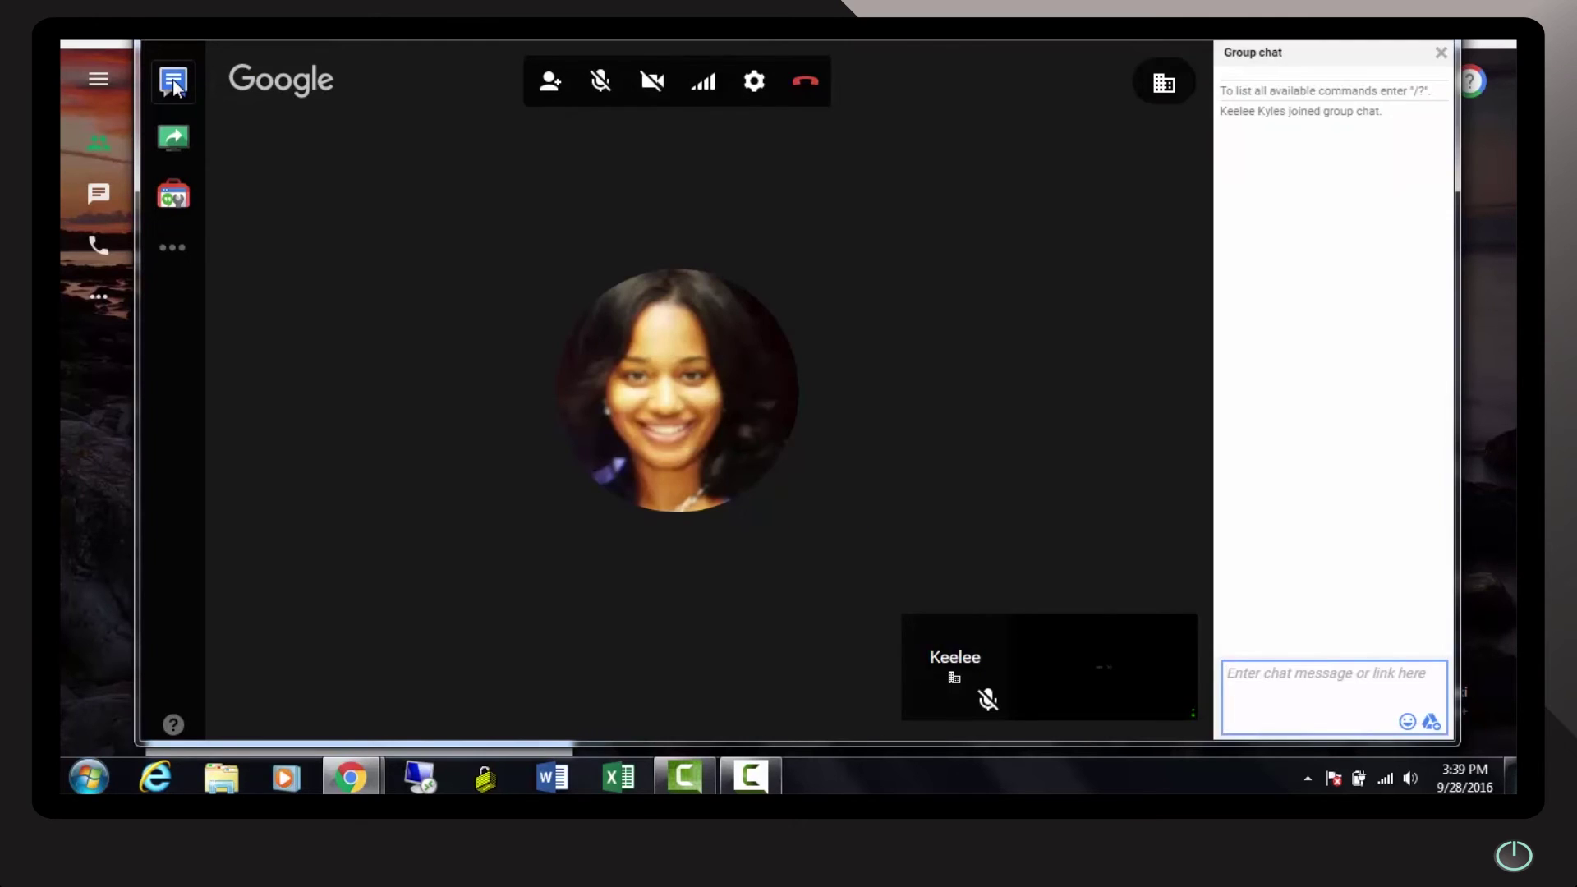
pyautogui.click(174, 83)
pyautogui.click(174, 82)
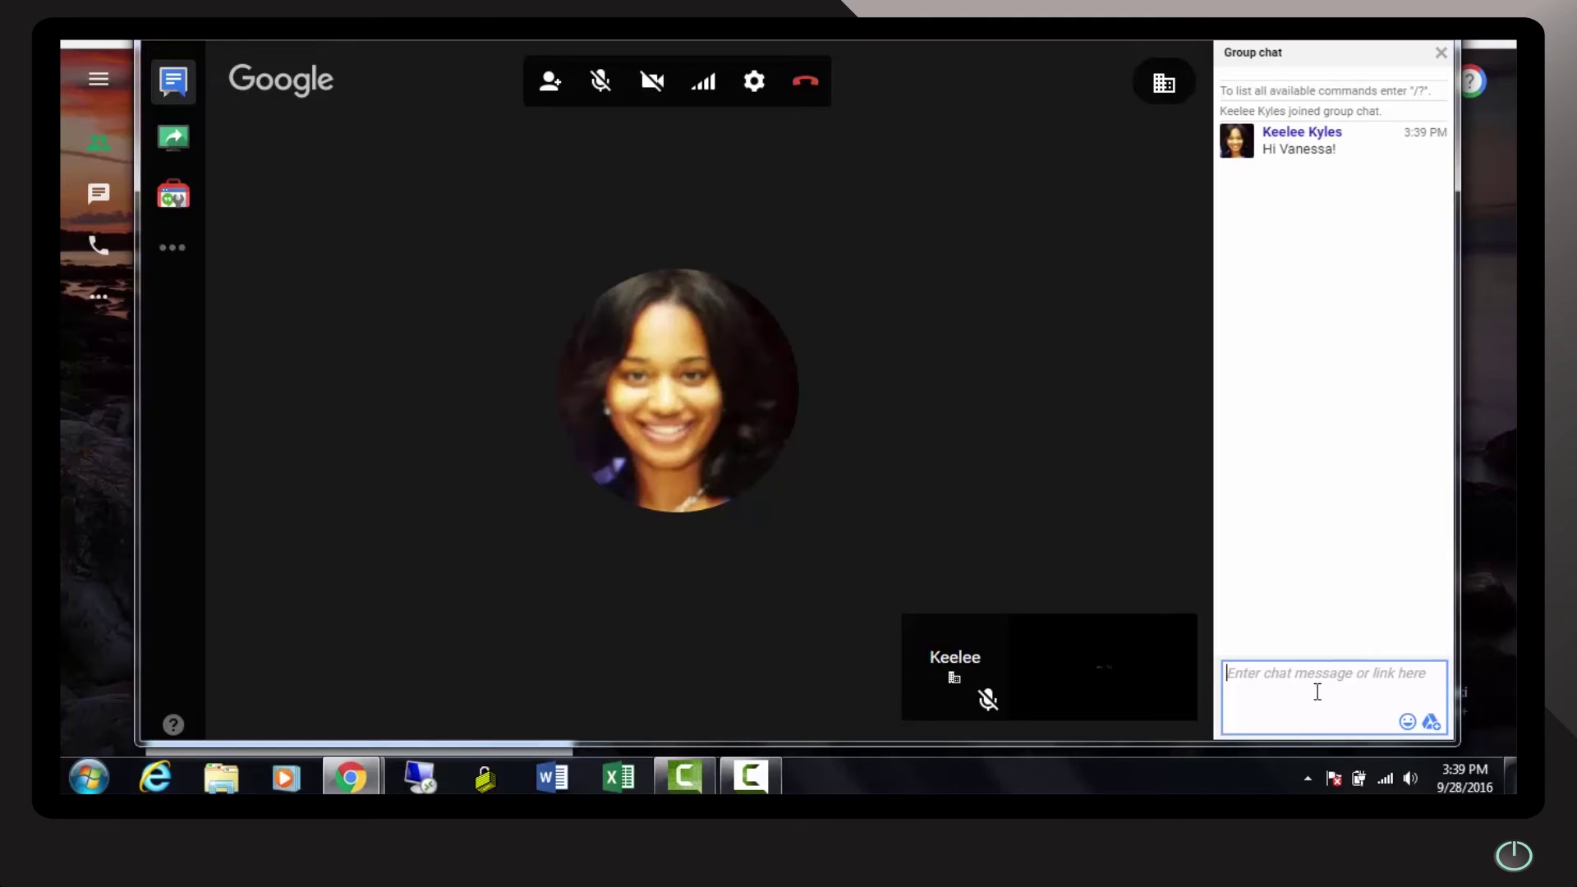
# Send a hello to the colleague, then 'May I share my screen with you?' and 'Wait till you see screenshare! :)'
pyautogui.write('Hi Keelee!')
pyautogui.press('Return')
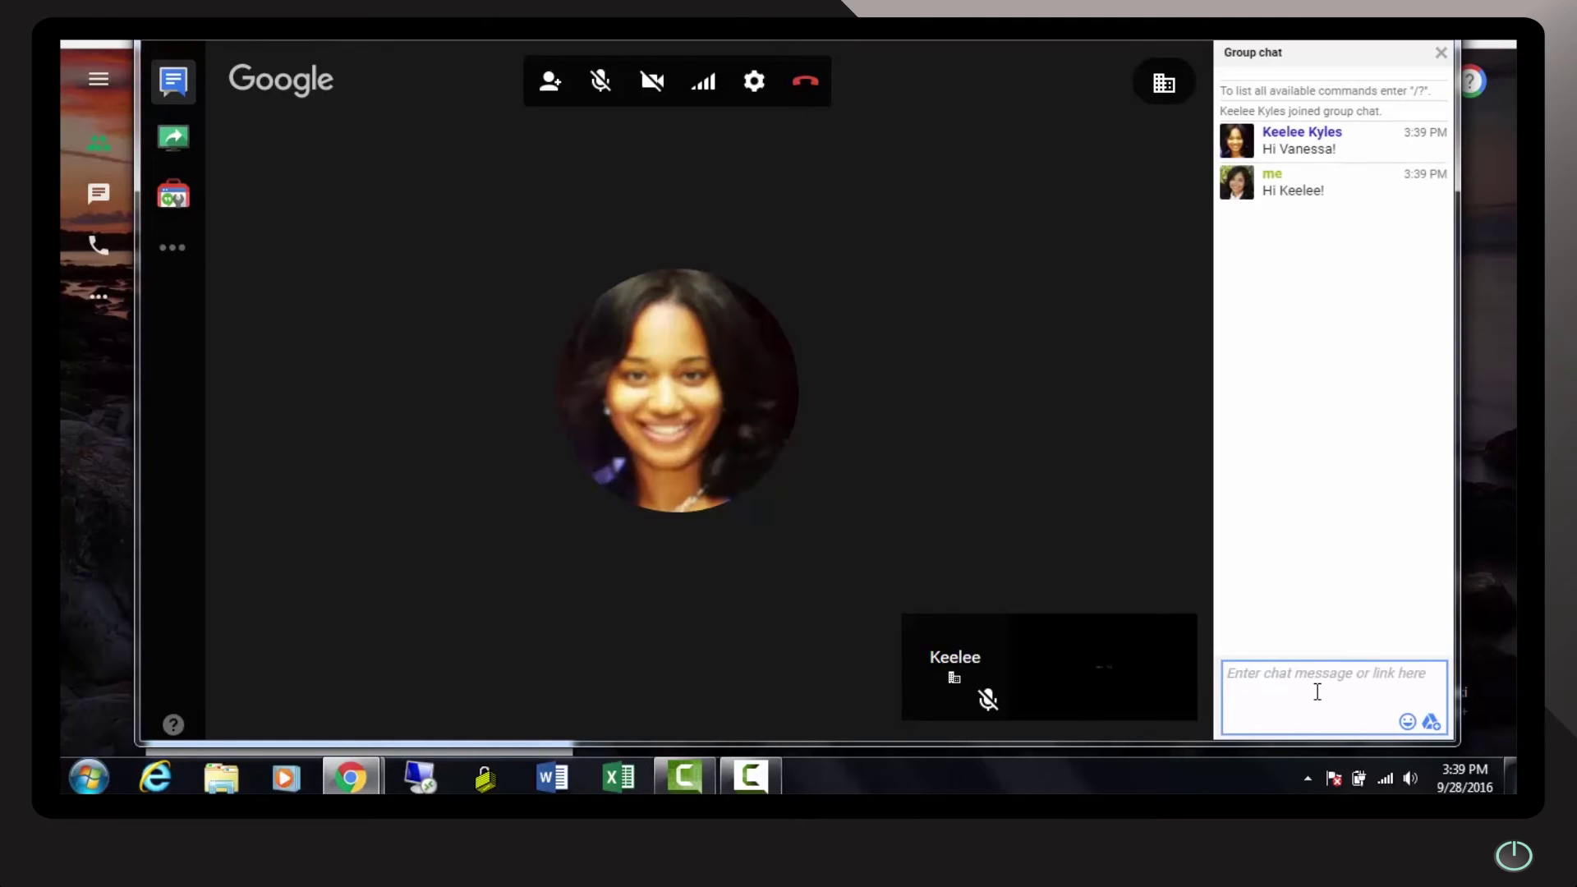
pyautogui.write('May I share my screen with you?')
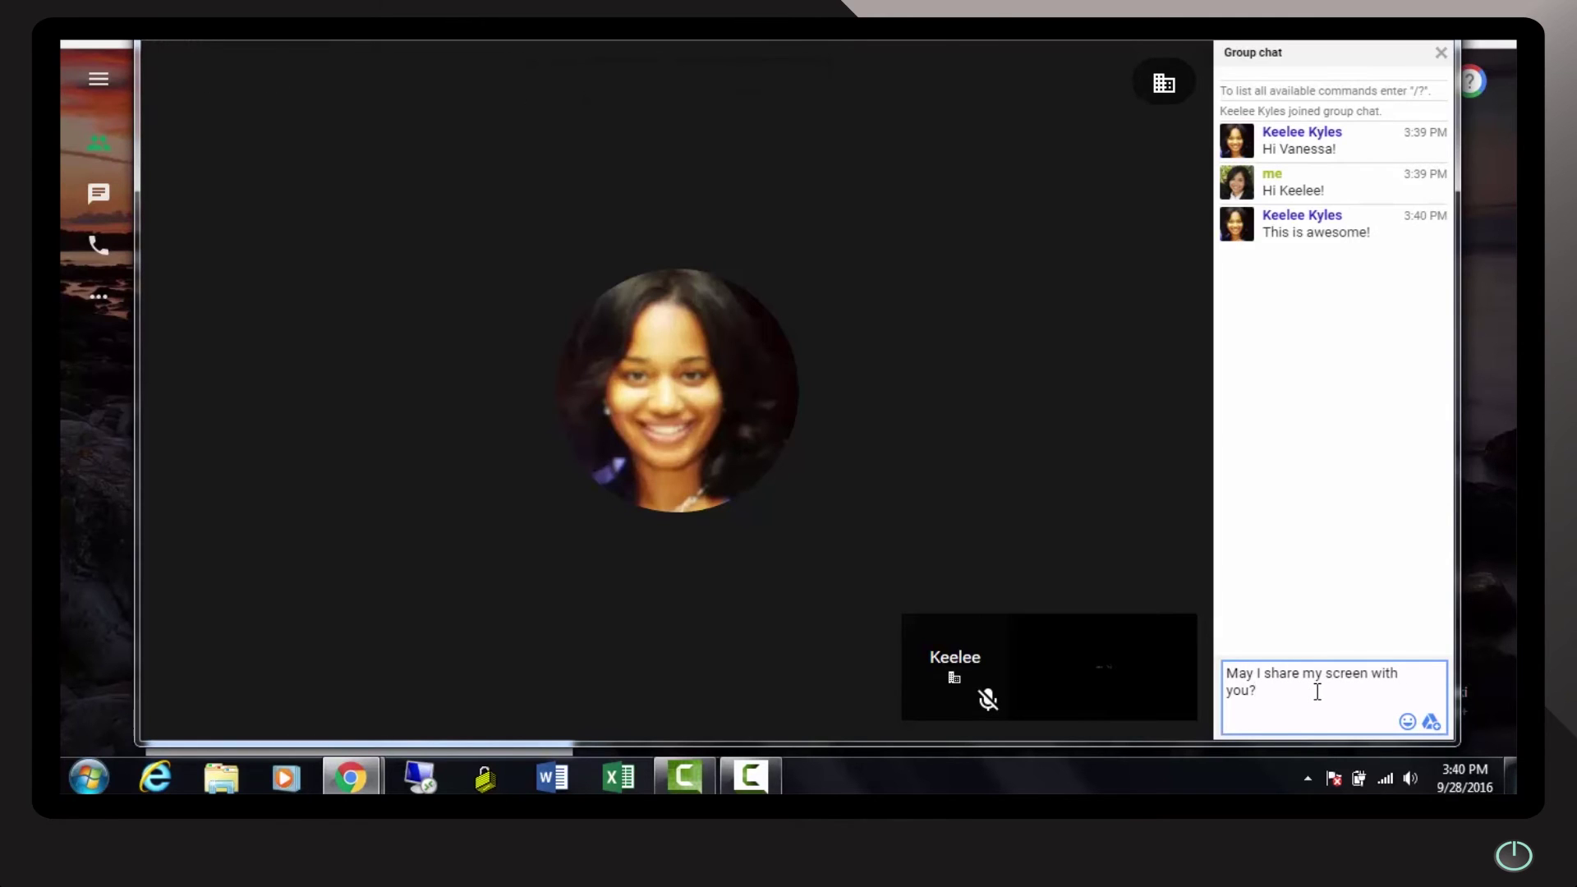
pyautogui.press('Return')
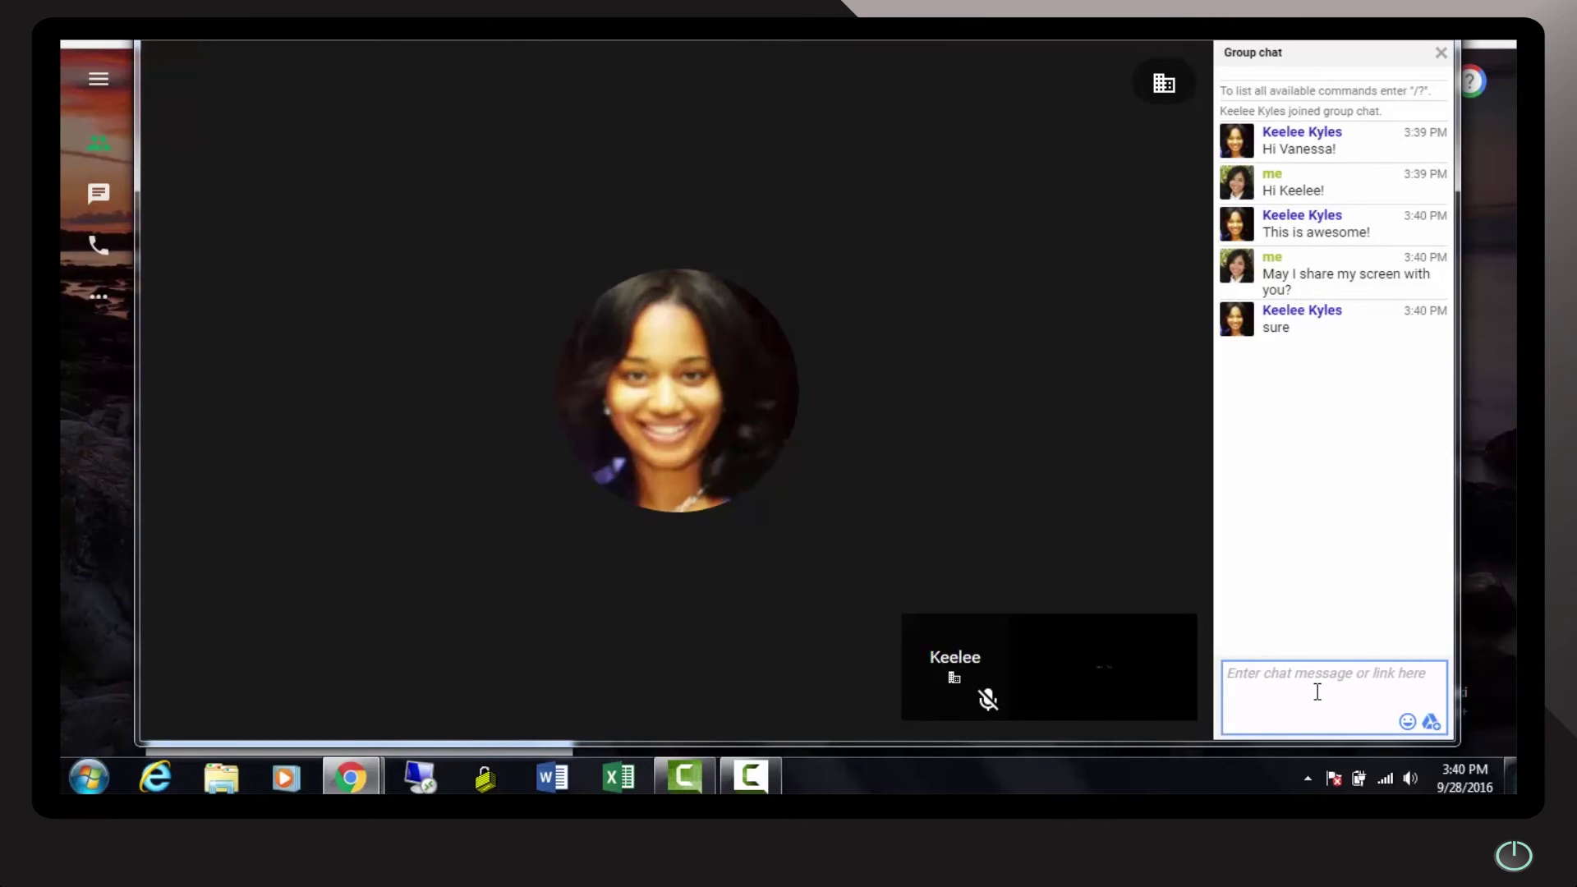
pyautogui.write('Wait till you see screenshare! ')
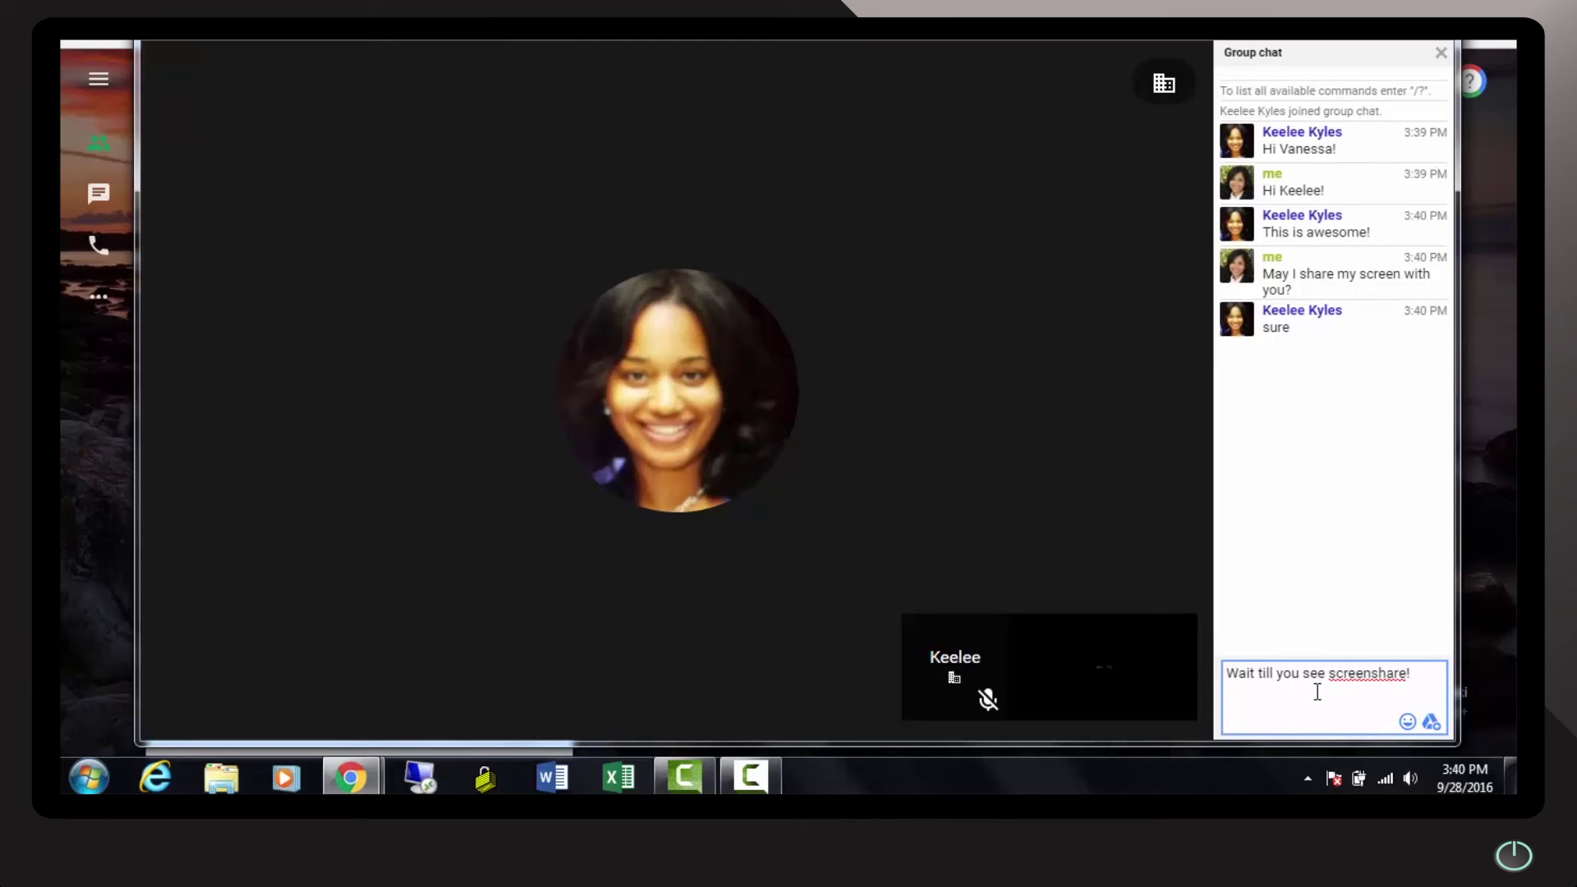
pyautogui.write(':)')
pyautogui.press('Return')
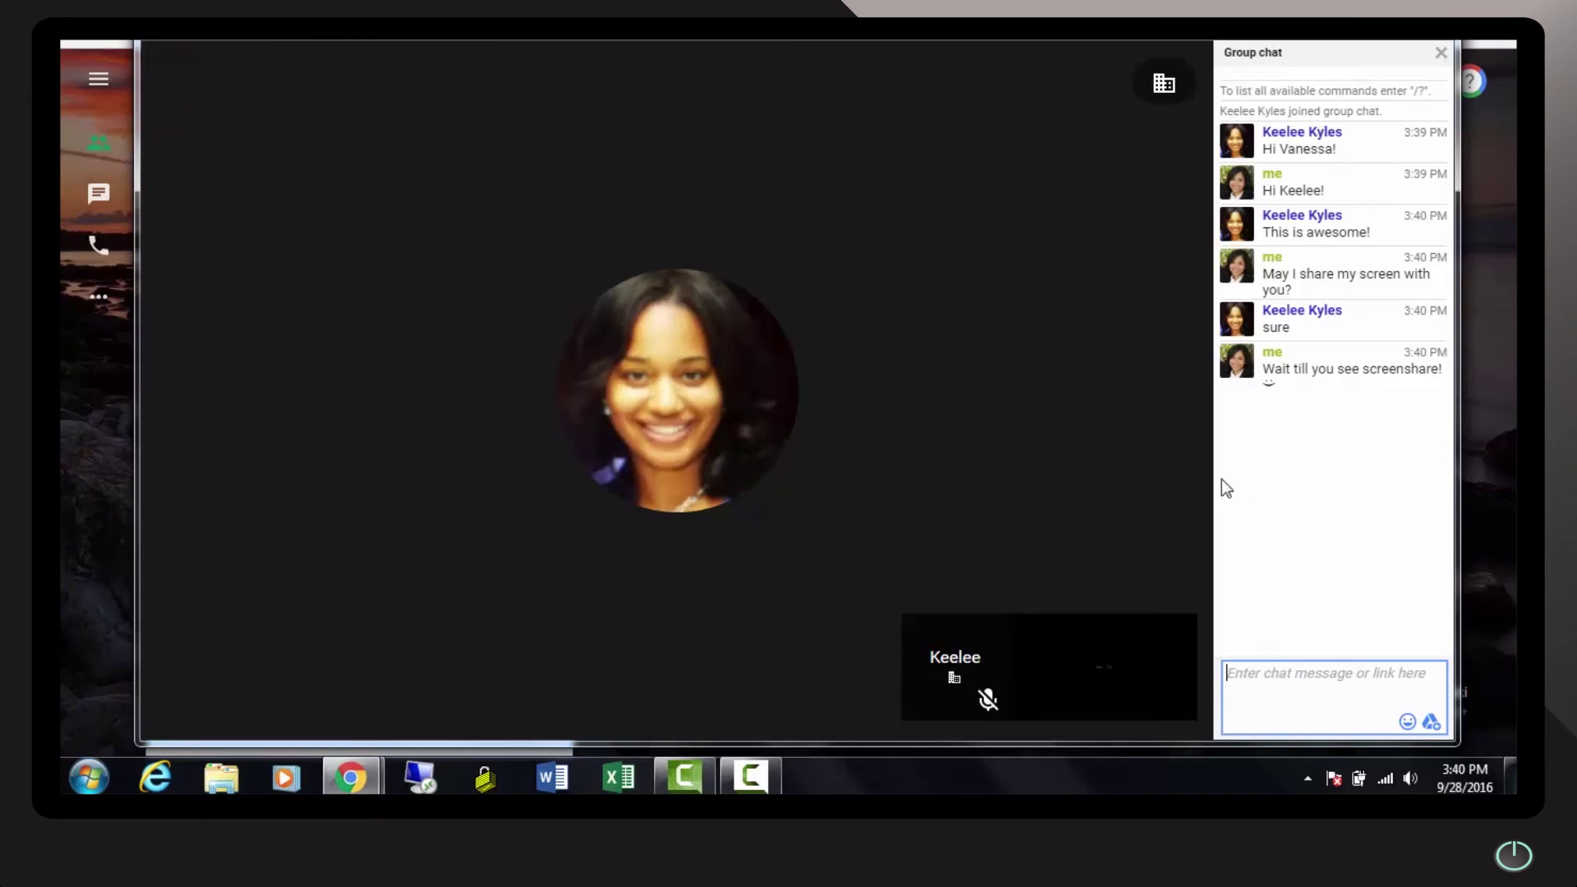
pyautogui.moveTo(872, 294)
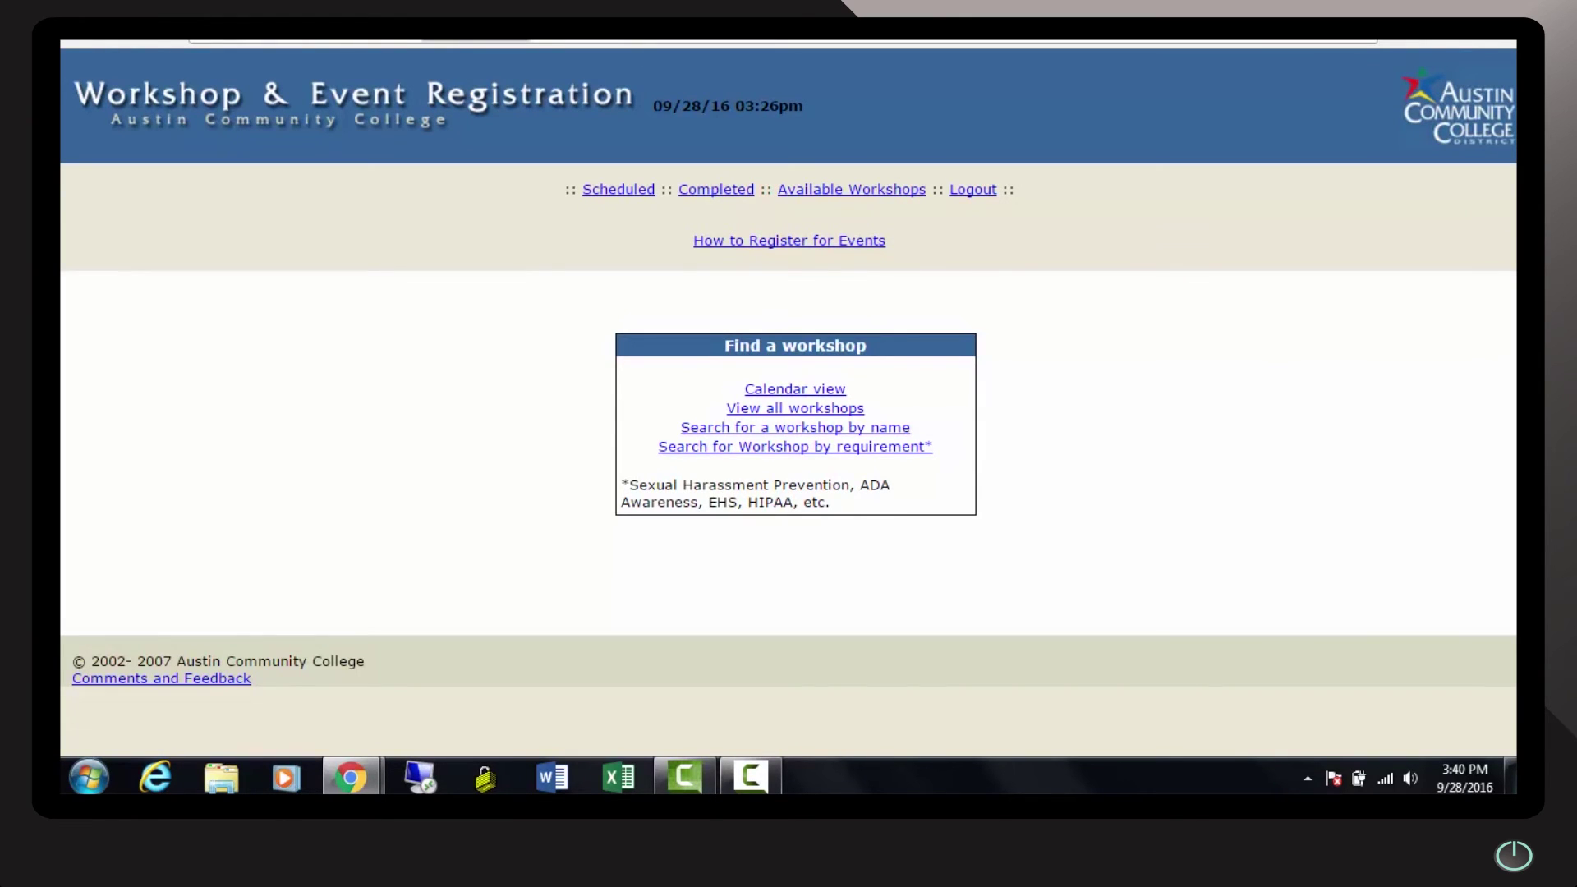
# Bring the Hangouts video call window forward from Chrome's taskbar thumbnails
pyautogui.moveTo(363, 771)
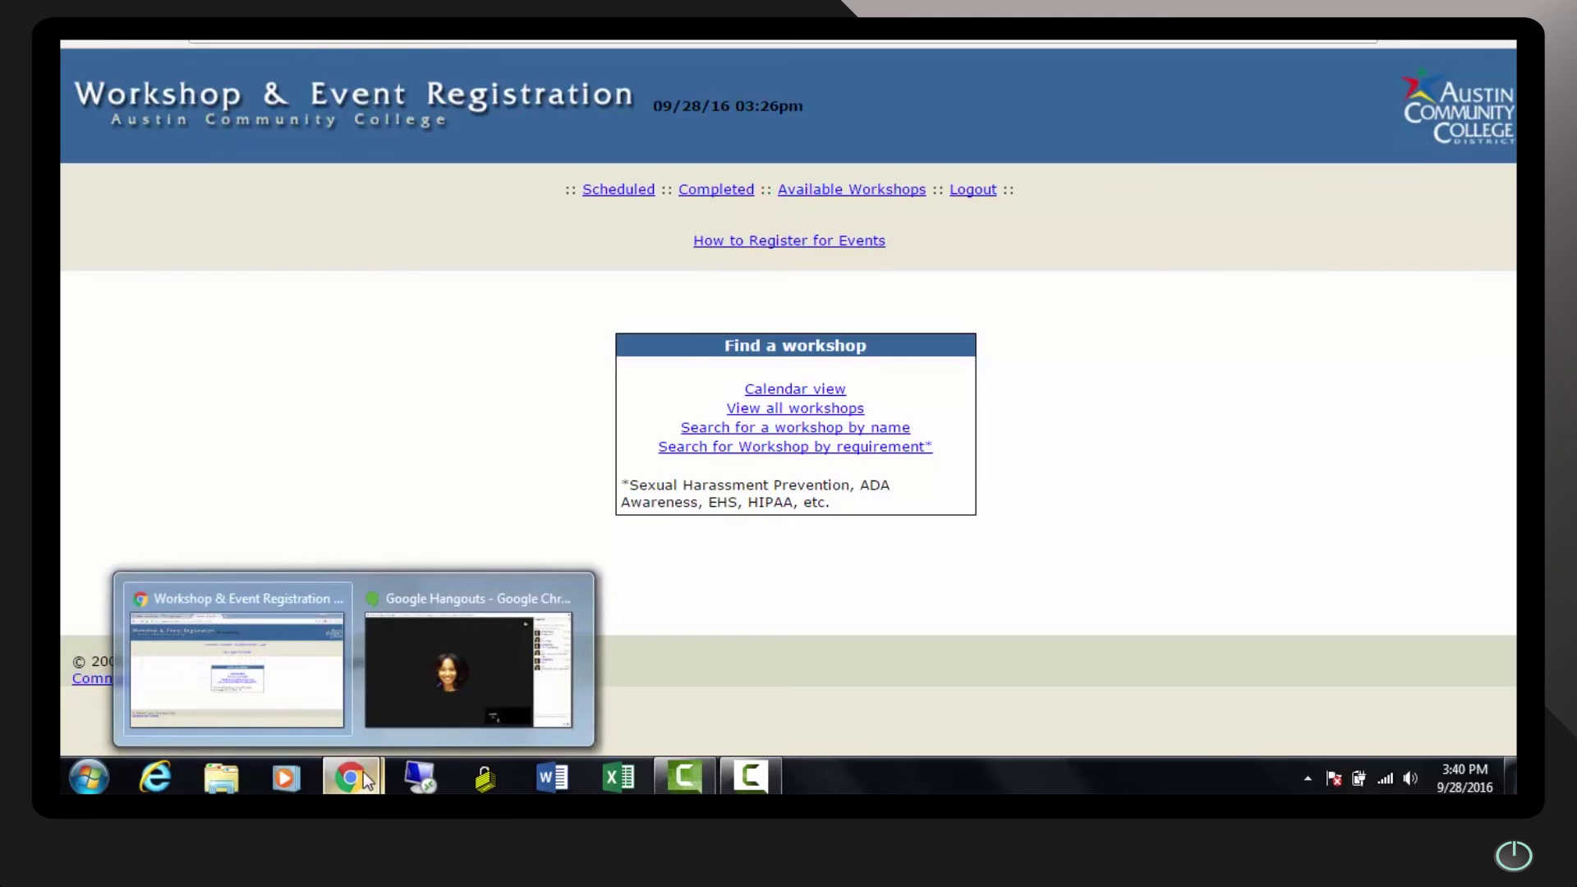
pyautogui.moveTo(415, 668)
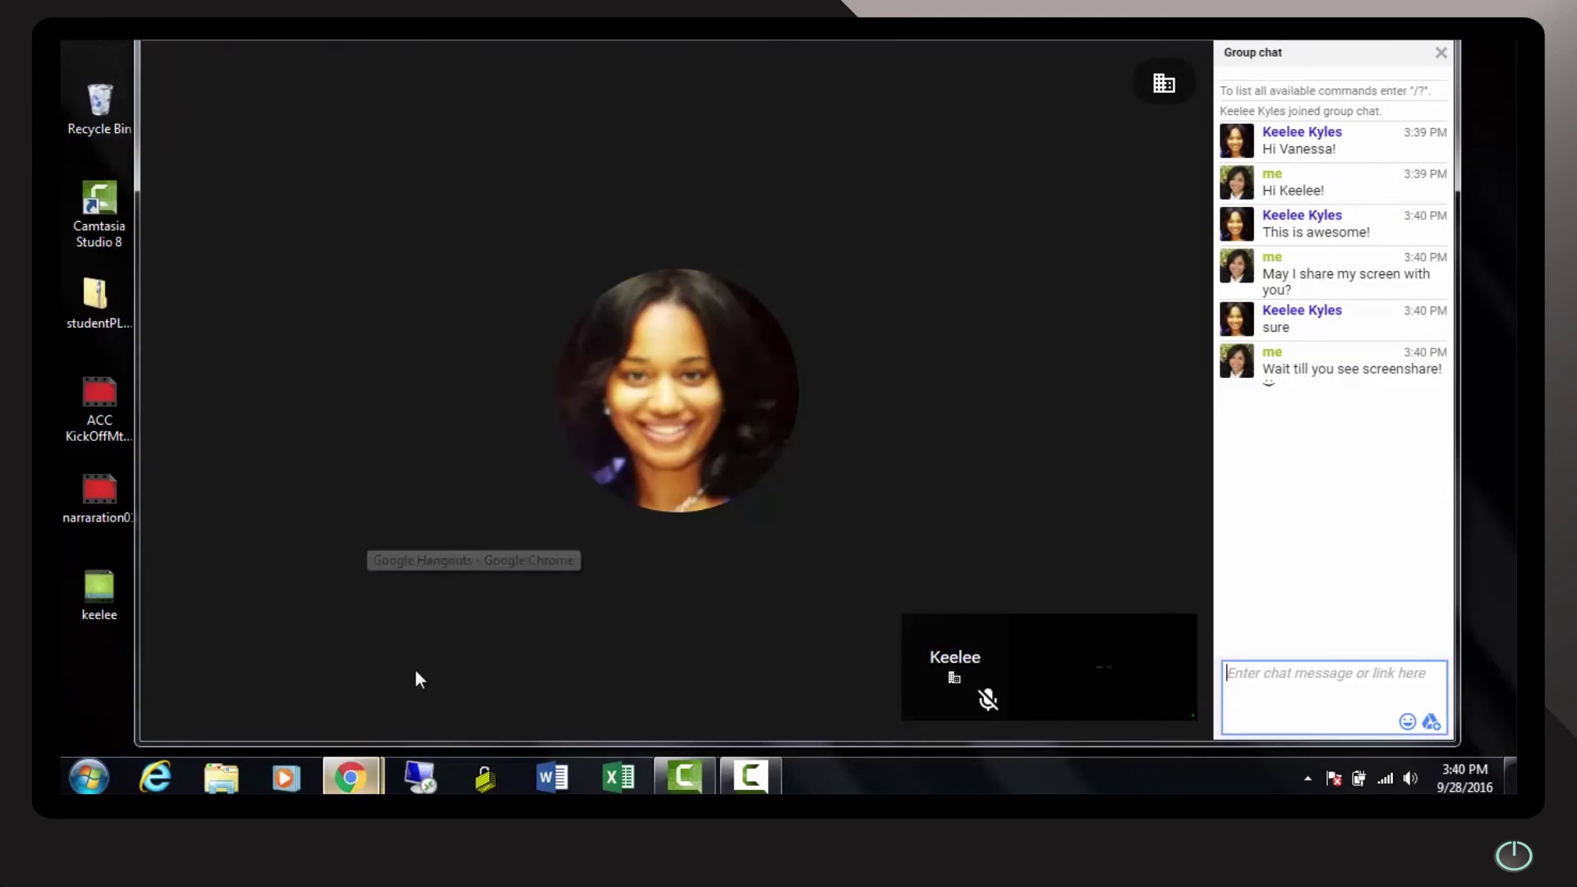
pyautogui.click(416, 672)
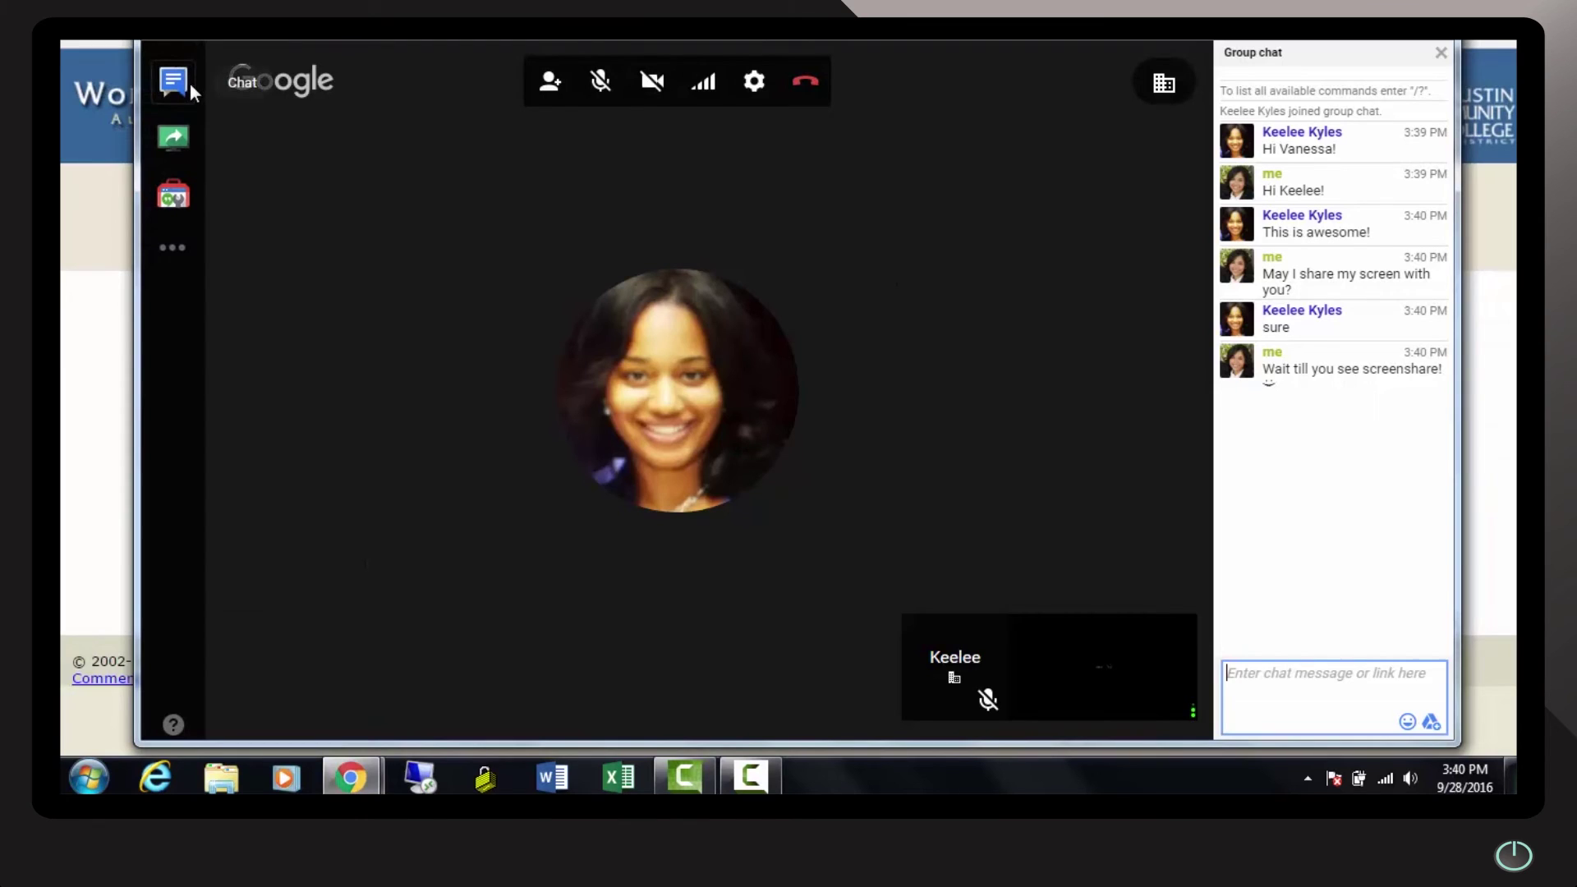
# Share the Workshop & Event Registration window with the call via Screenshare
pyautogui.click(184, 128)
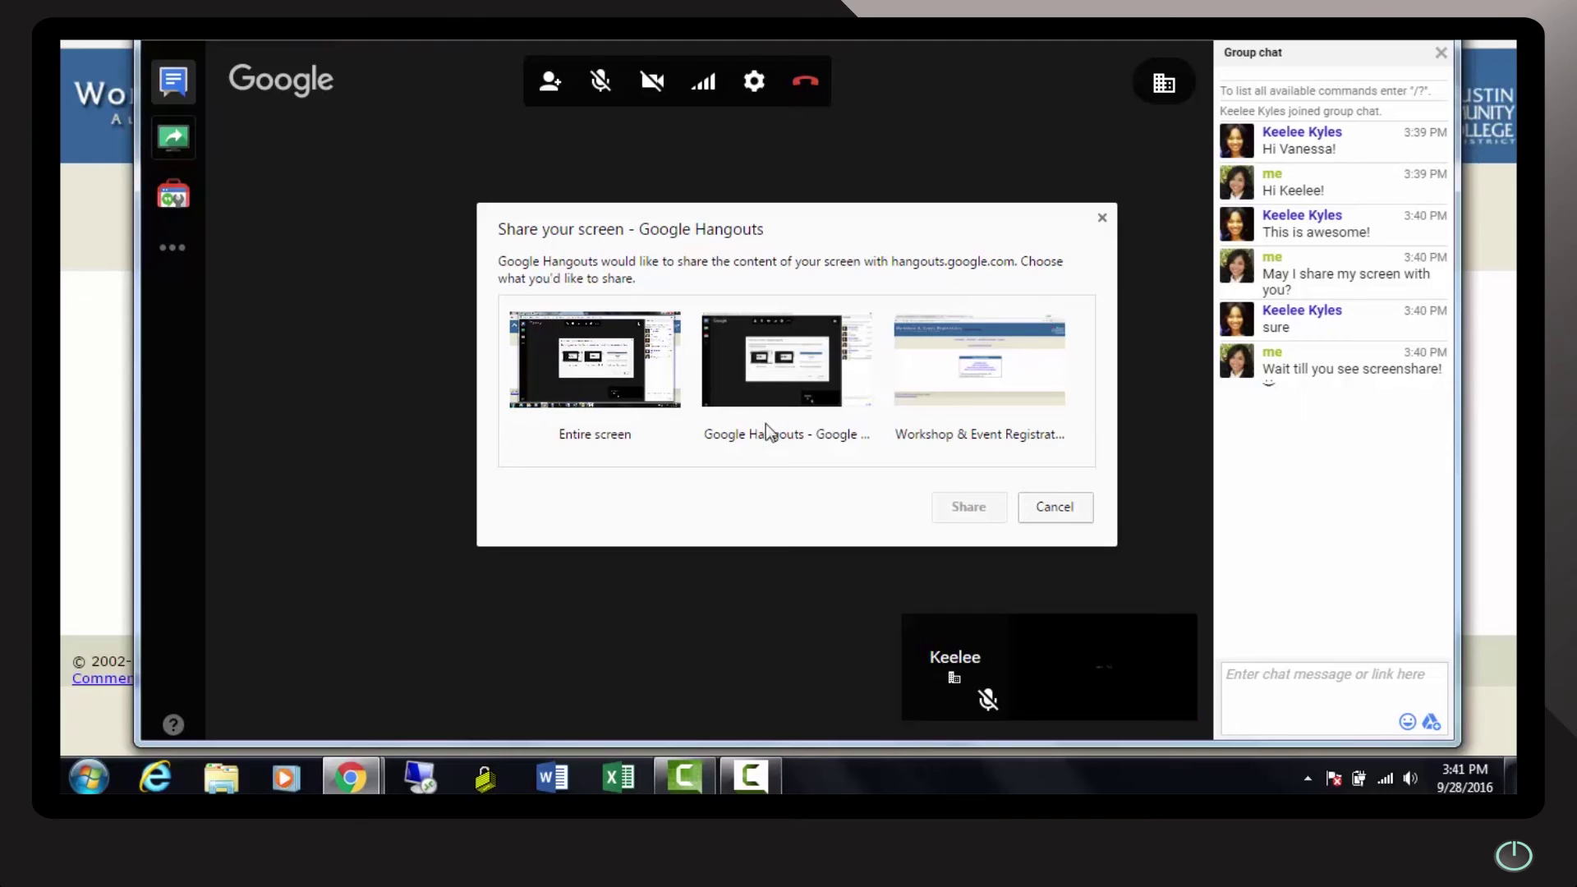
pyautogui.click(971, 399)
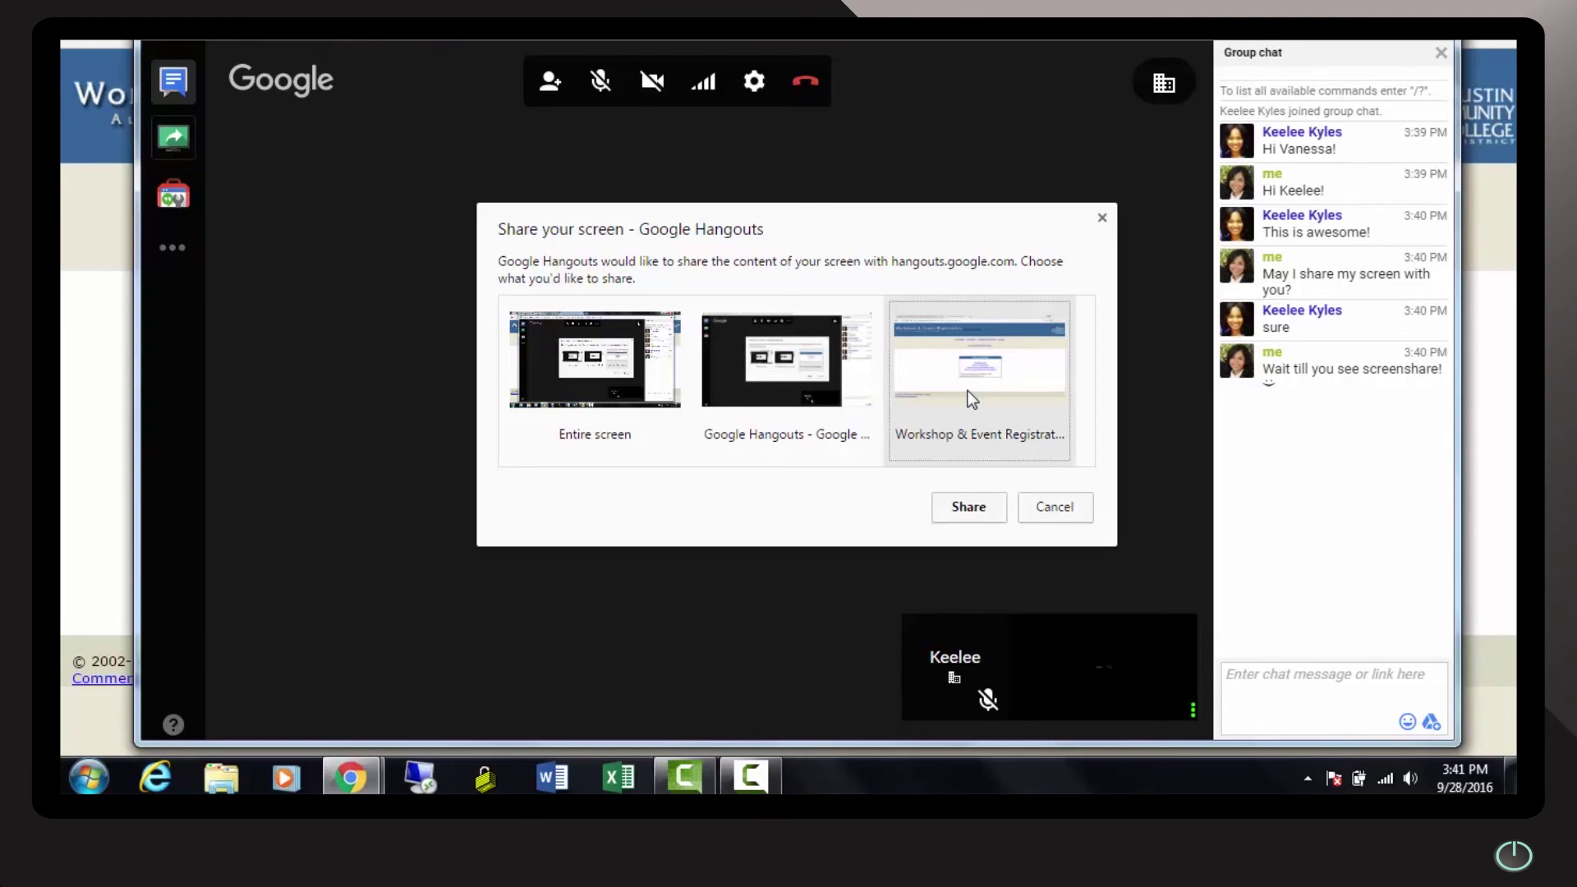
pyautogui.click(970, 508)
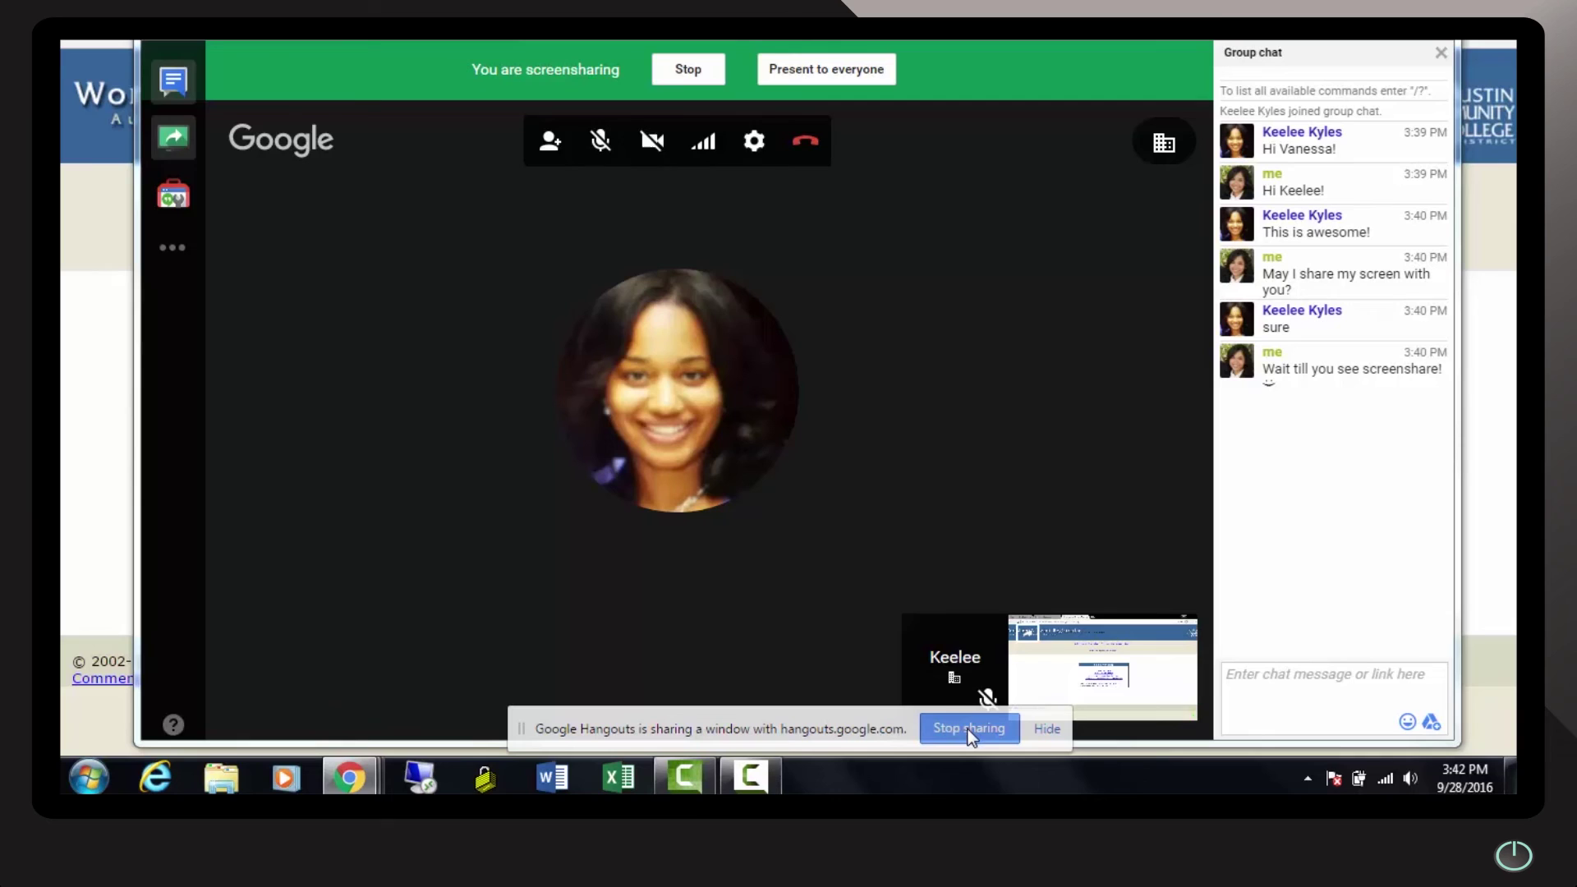
pyautogui.click(1286, 685)
# Ask whether the colleague can see the screen, send 'The workshop I mentioned is in calendar', then minimize the call
pyautogui.write('Keelee can ')
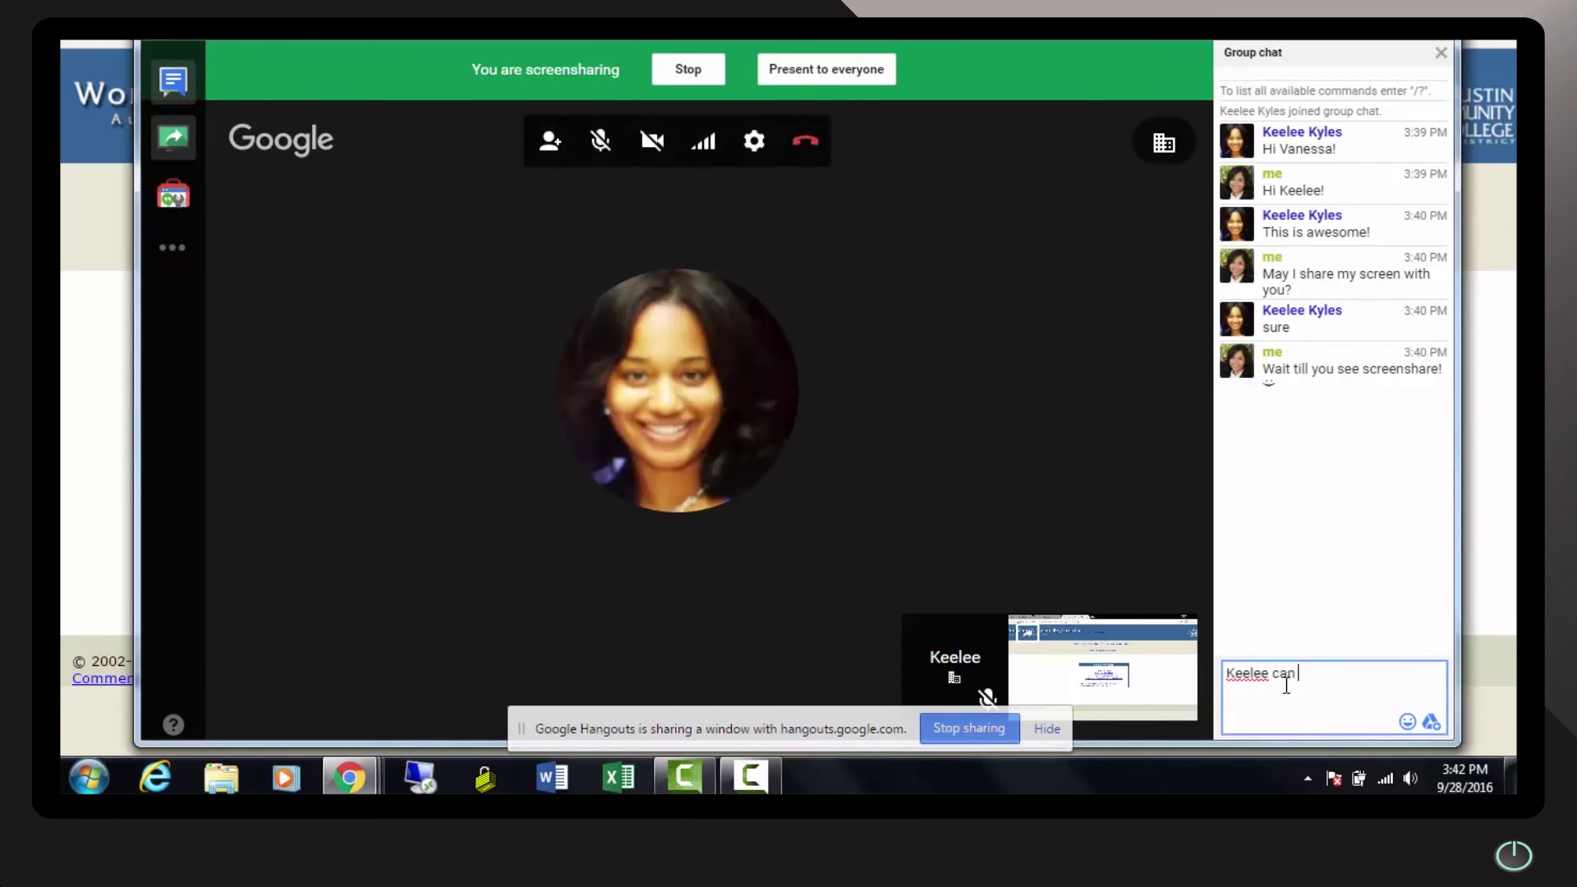
pyautogui.write('you see my screen?')
pyautogui.press('Return')
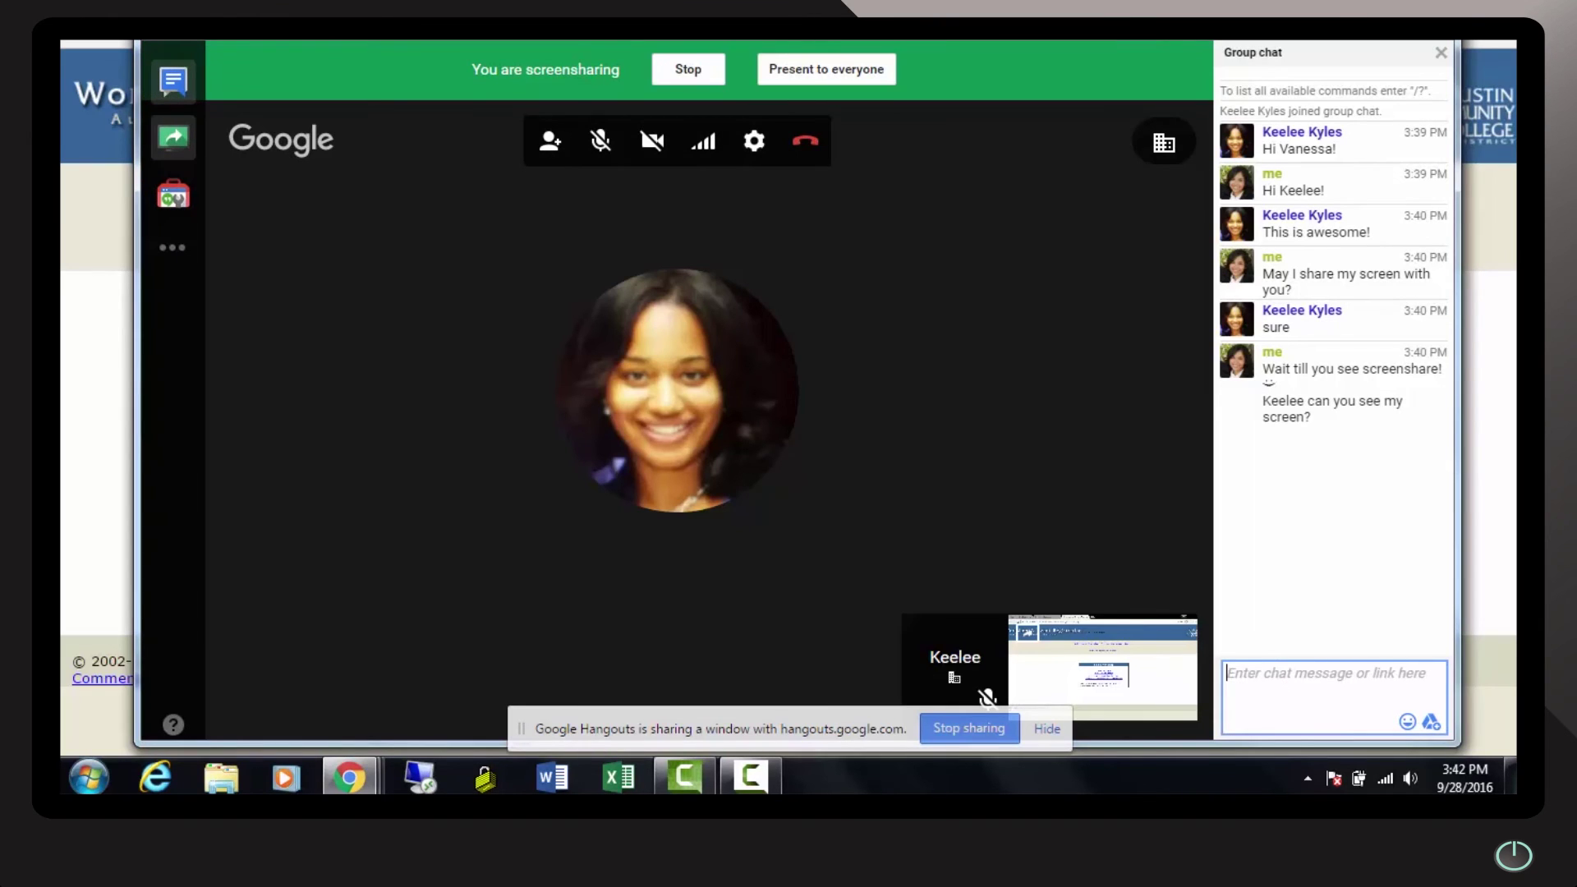
pyautogui.write('THe')
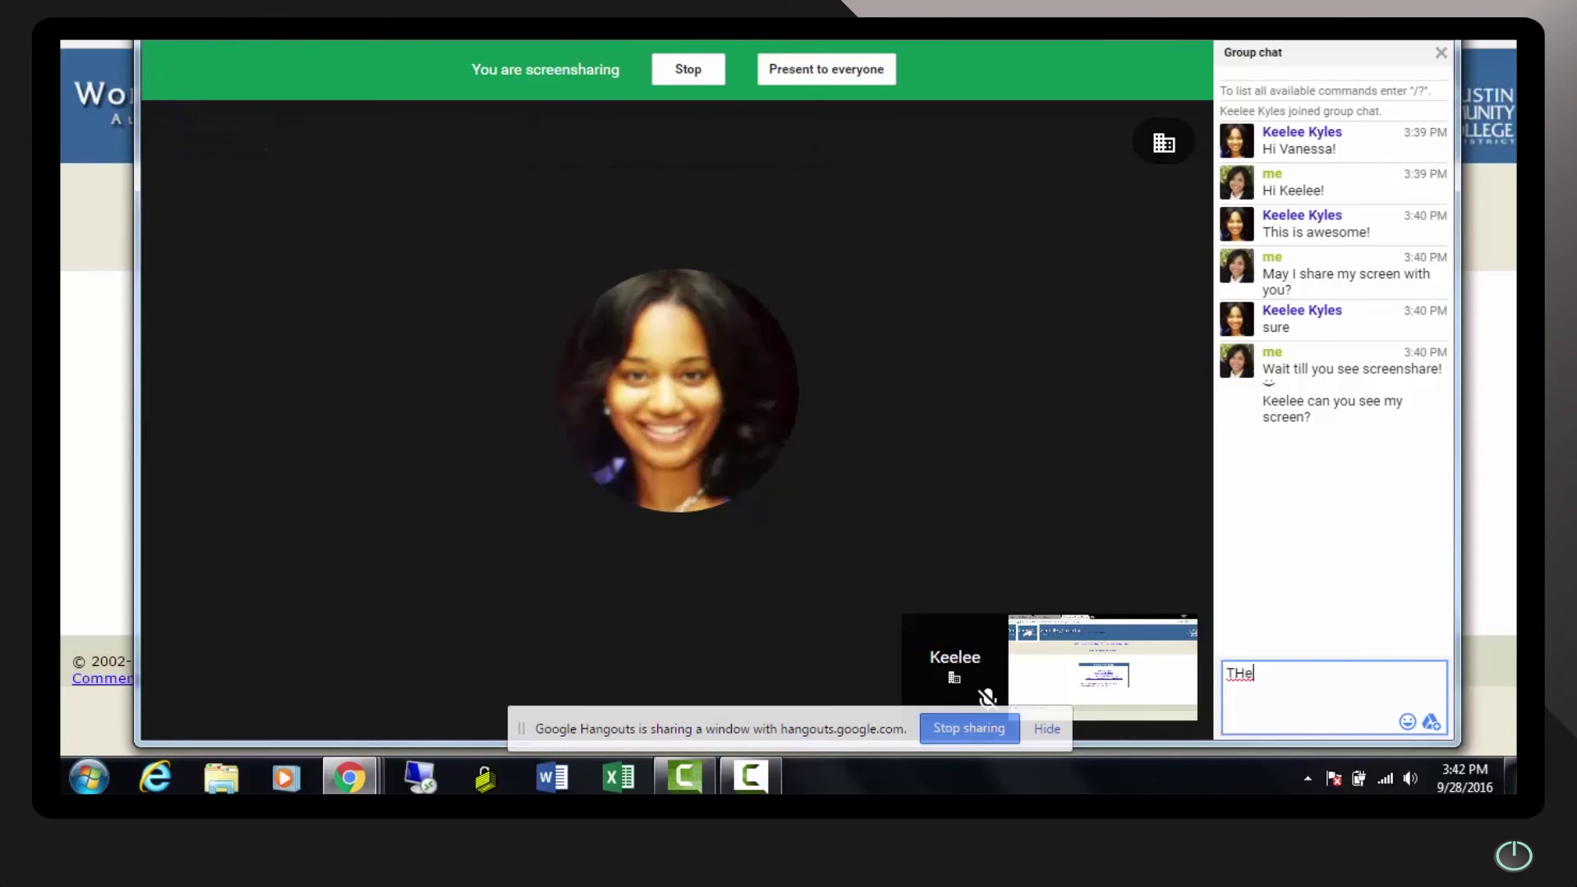
pyautogui.press('BackSpace')
pyautogui.press('BackSpace')
pyautogui.write('he workshop')
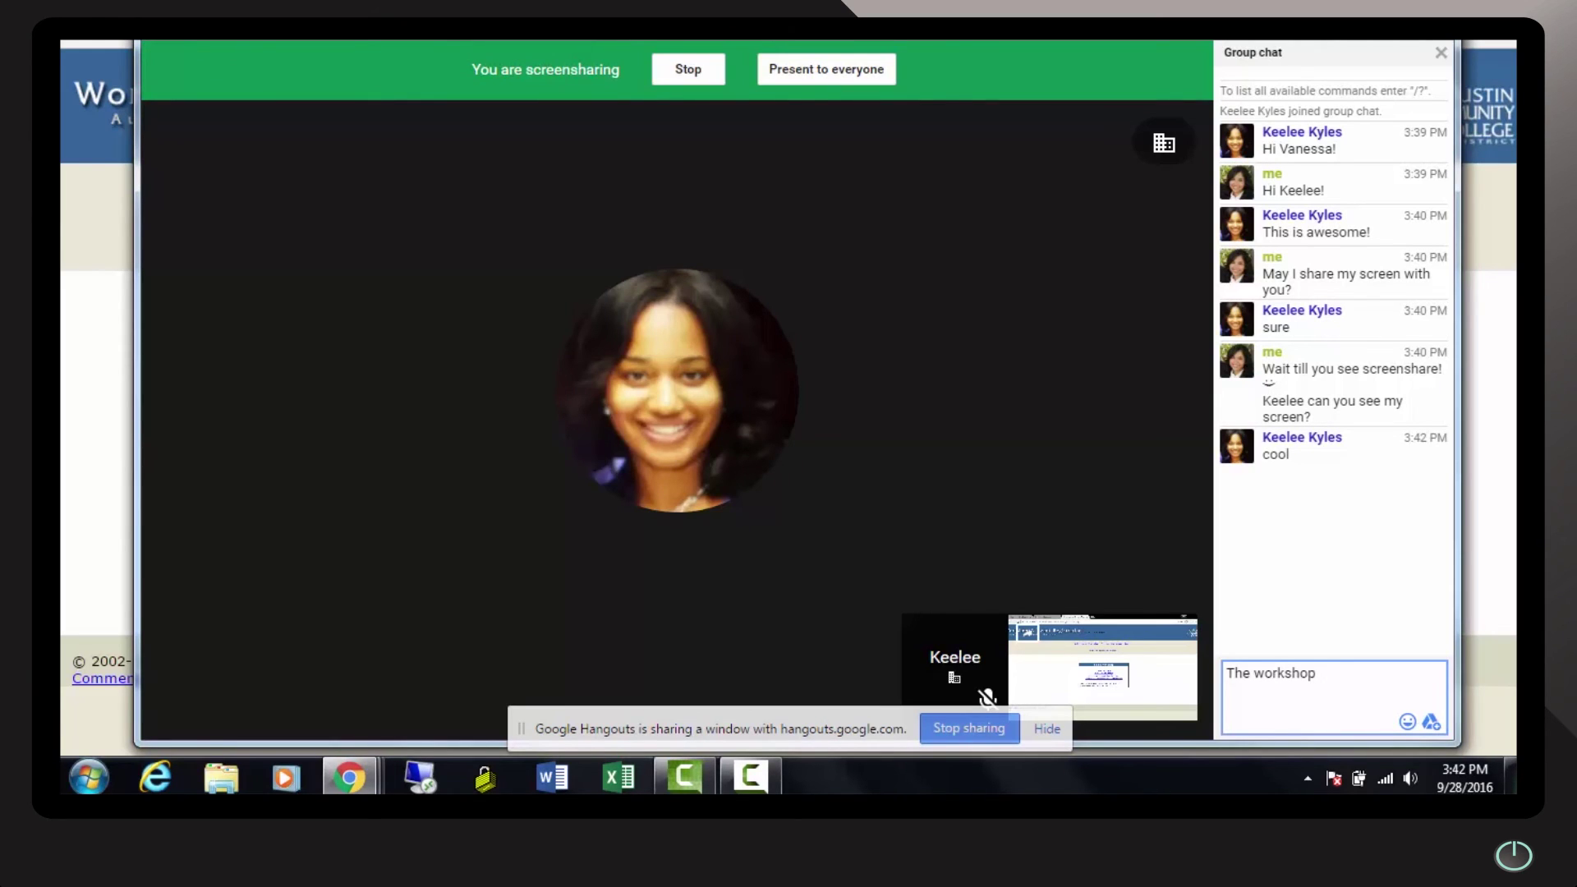
pyautogui.write(' I mentioned is in calendar')
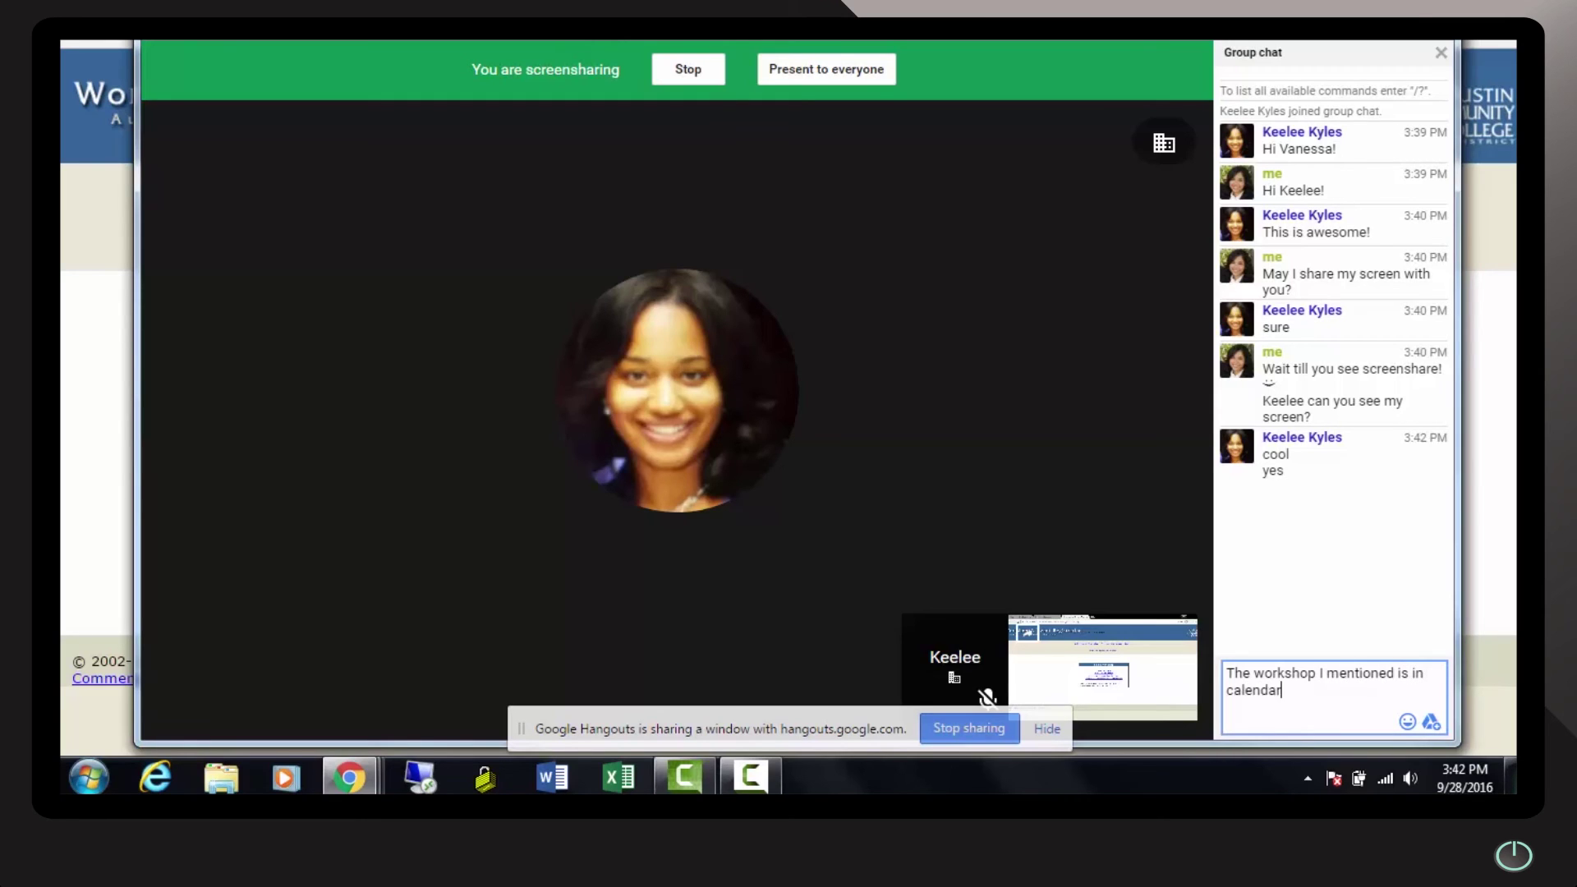
pyautogui.press('Return')
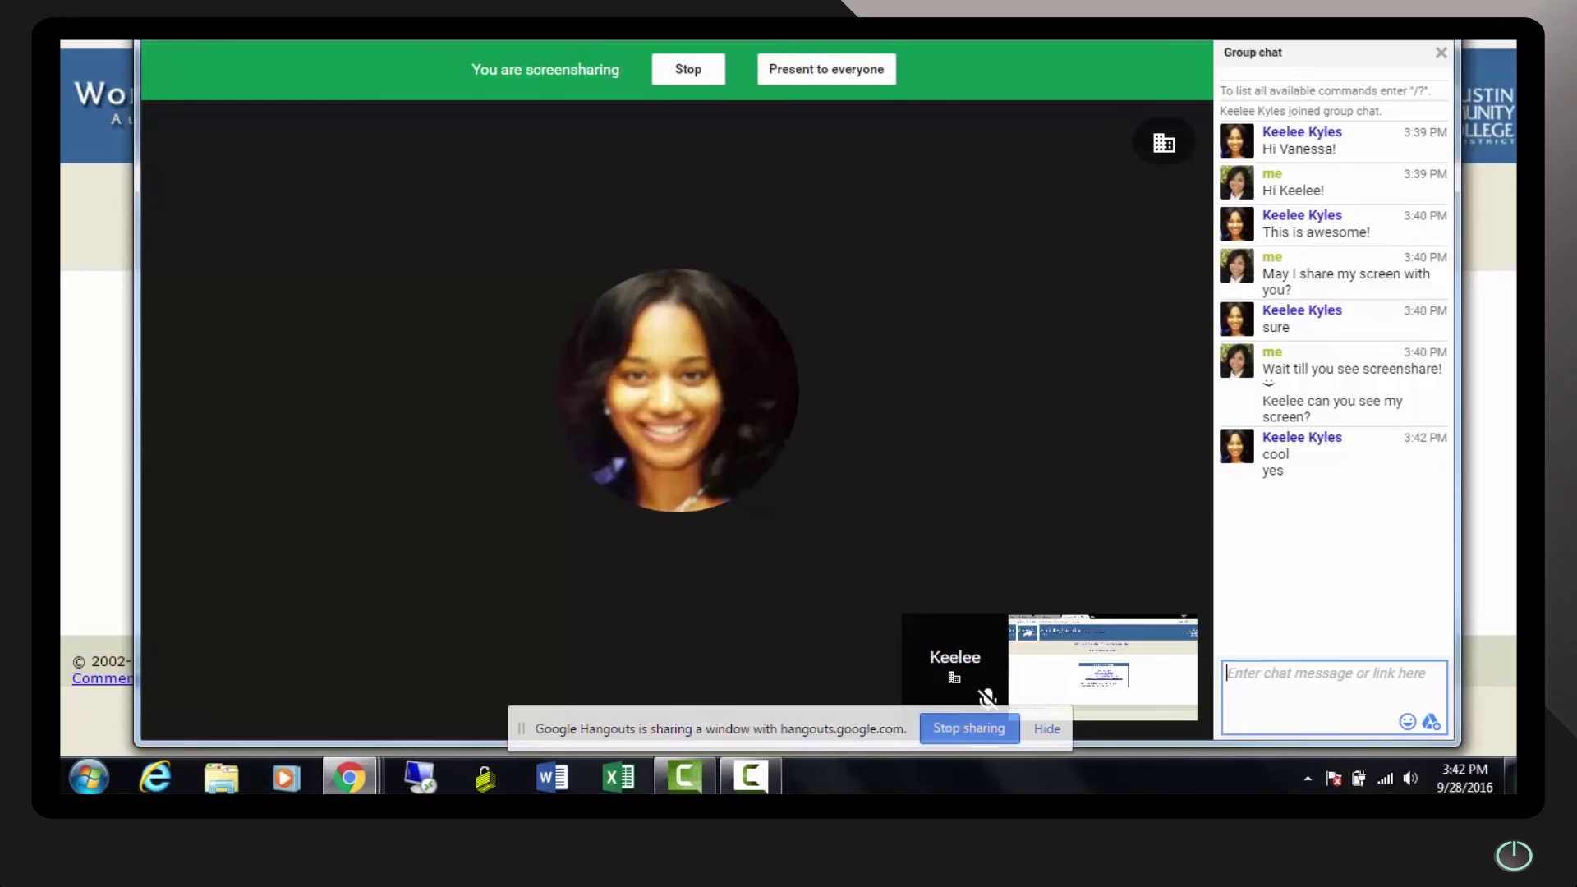
pyautogui.press('super+Down')
pyautogui.press('super+Down')
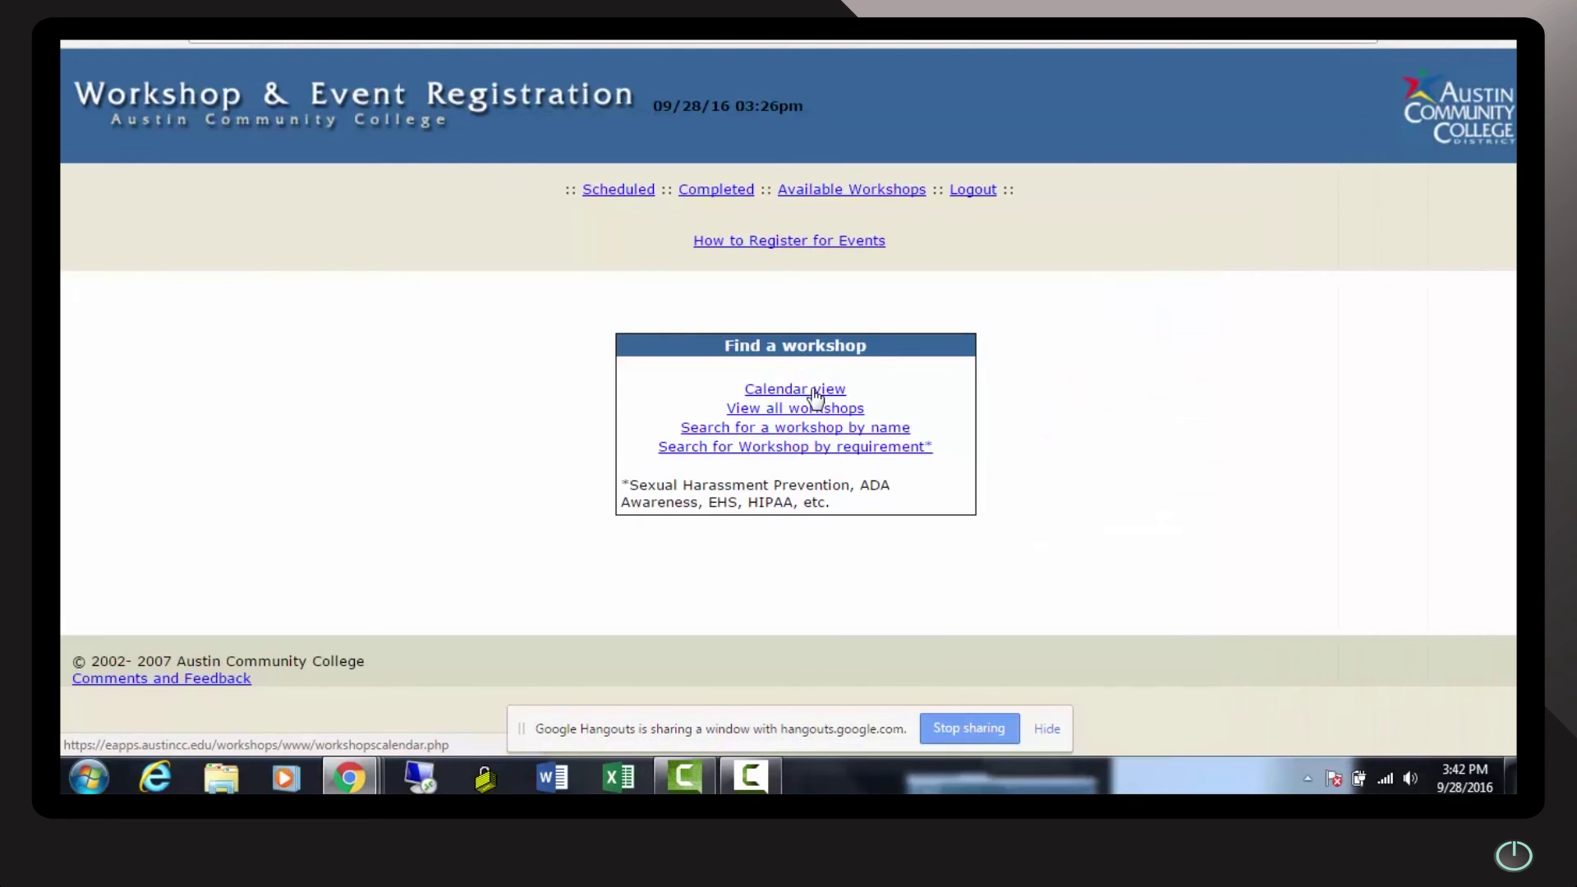
# Show the September 2016 calendar view and highlight IDS: Blackboard 2 on the 30th
pyautogui.click(815, 397)
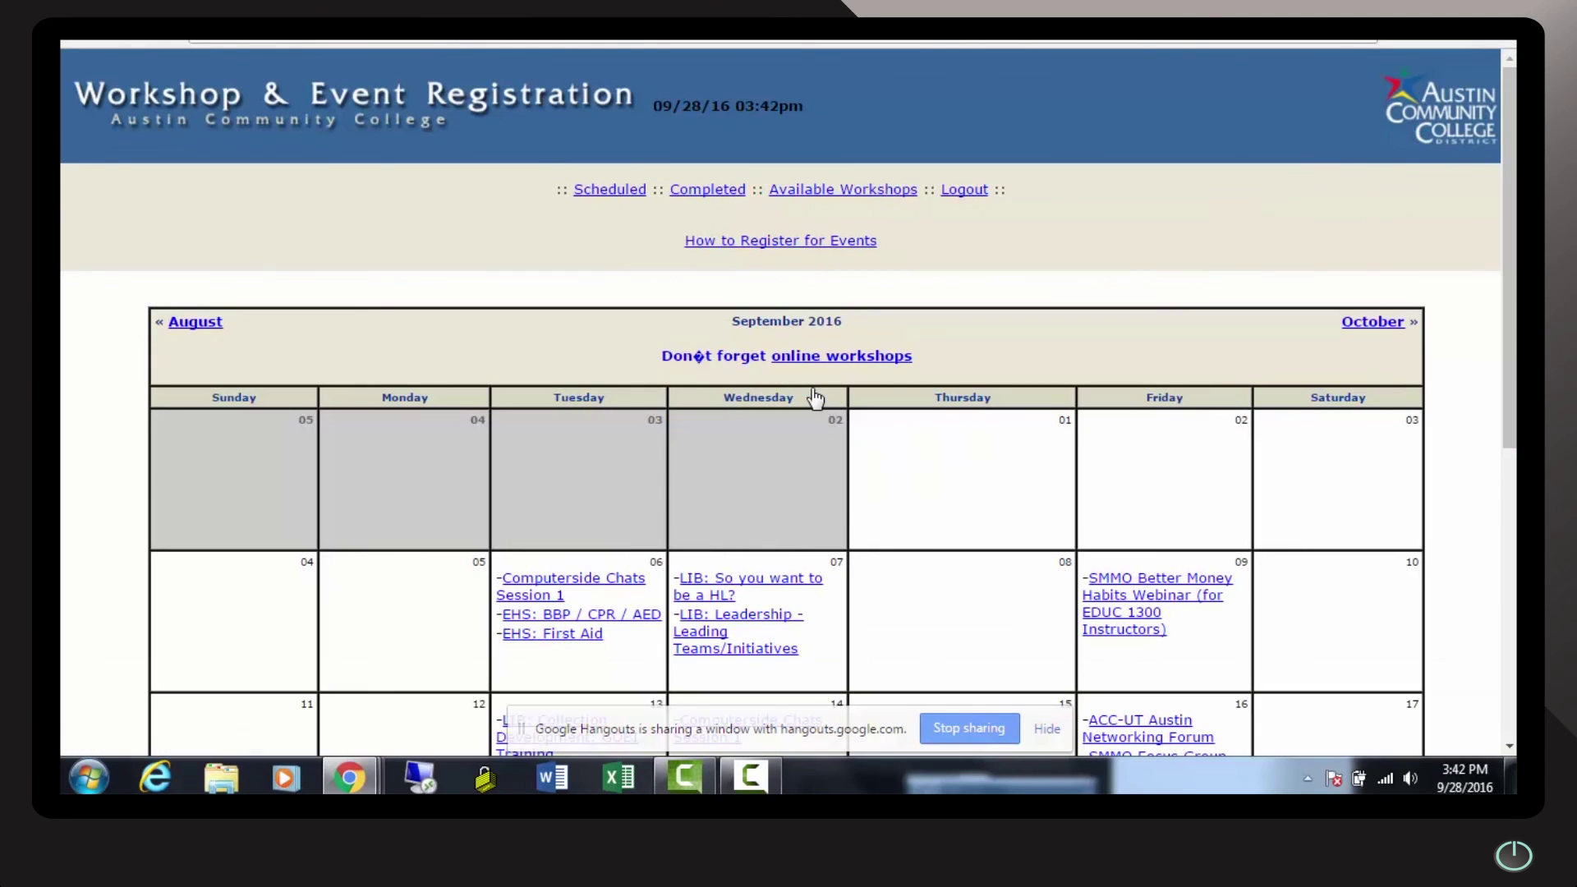
pyautogui.moveTo(1505, 264); pyautogui.dragTo(1506, 556)
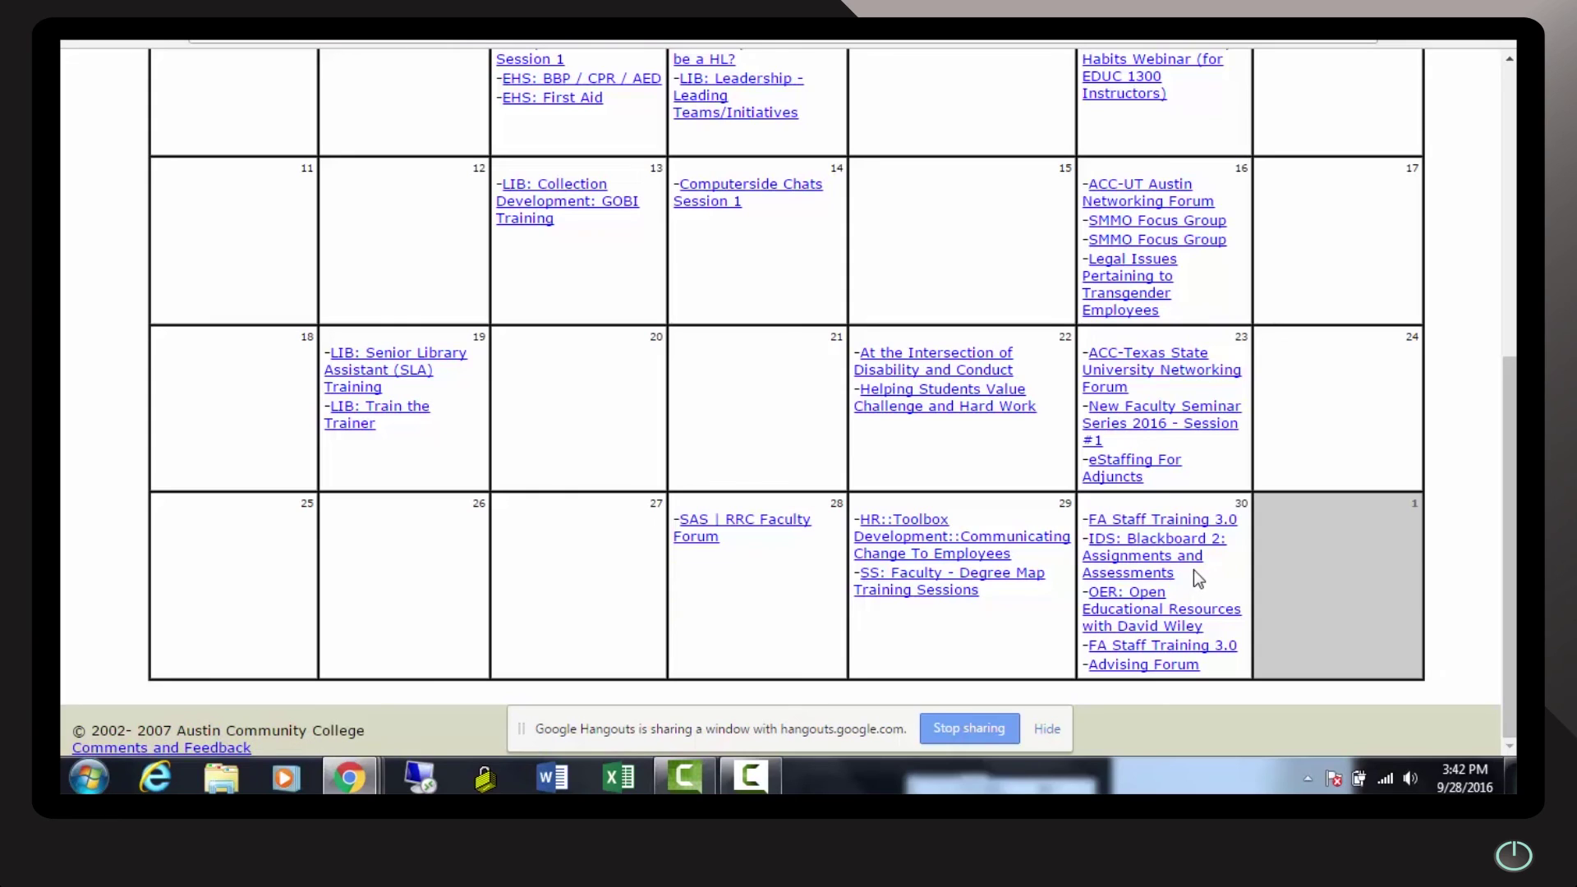
pyautogui.moveTo(1189, 574); pyautogui.dragTo(1088, 546)
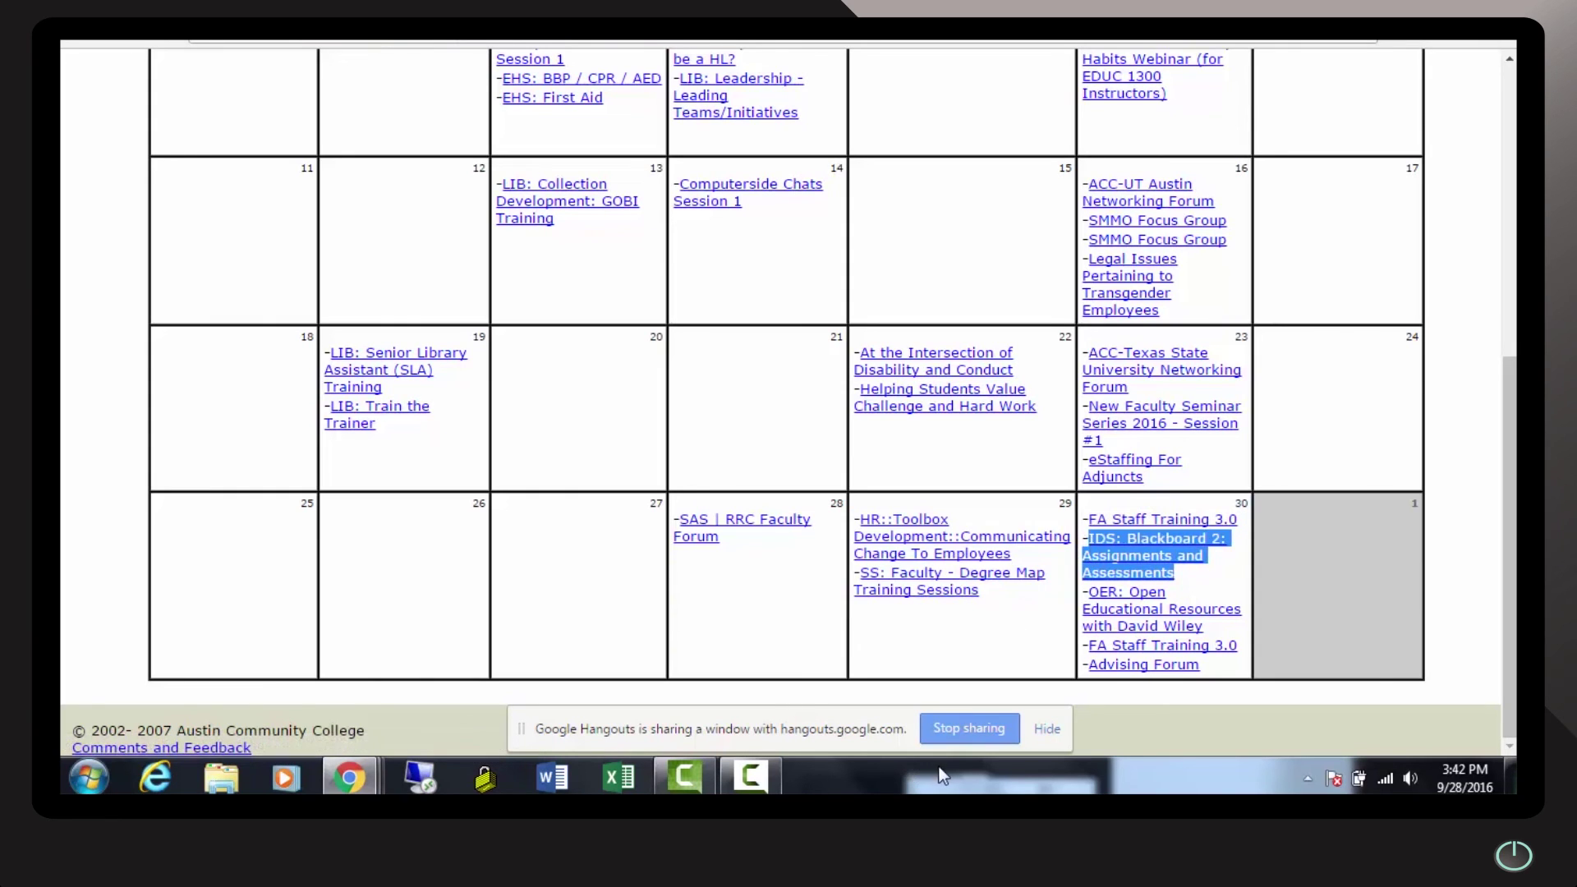
# Bring the Hangouts call window forward and maximize it to fill the screen
pyautogui.moveTo(349, 777)
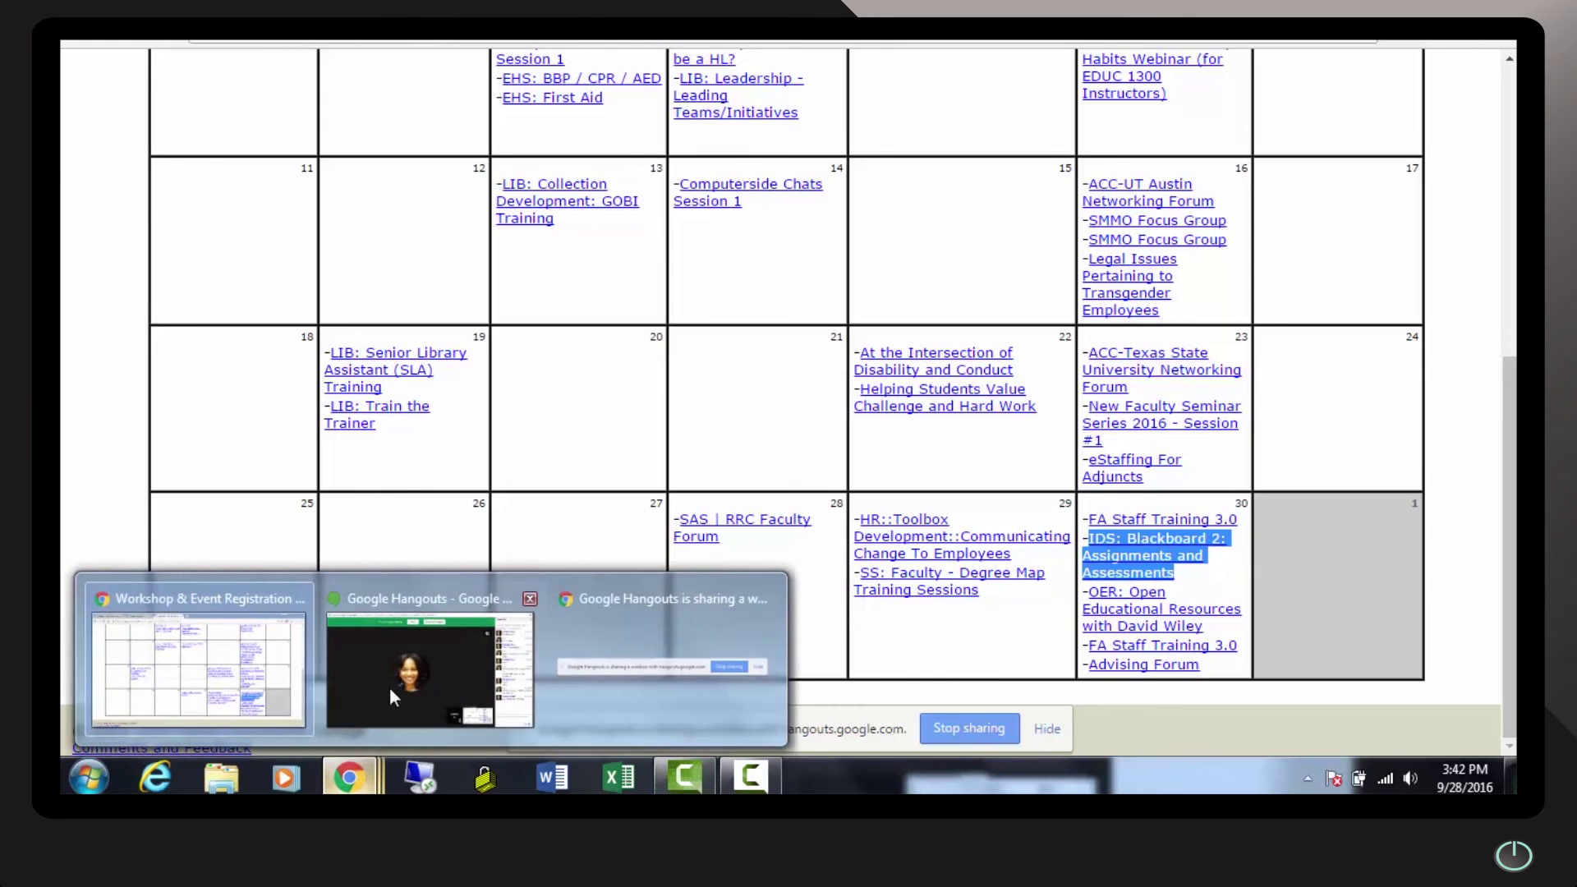
pyautogui.click(401, 675)
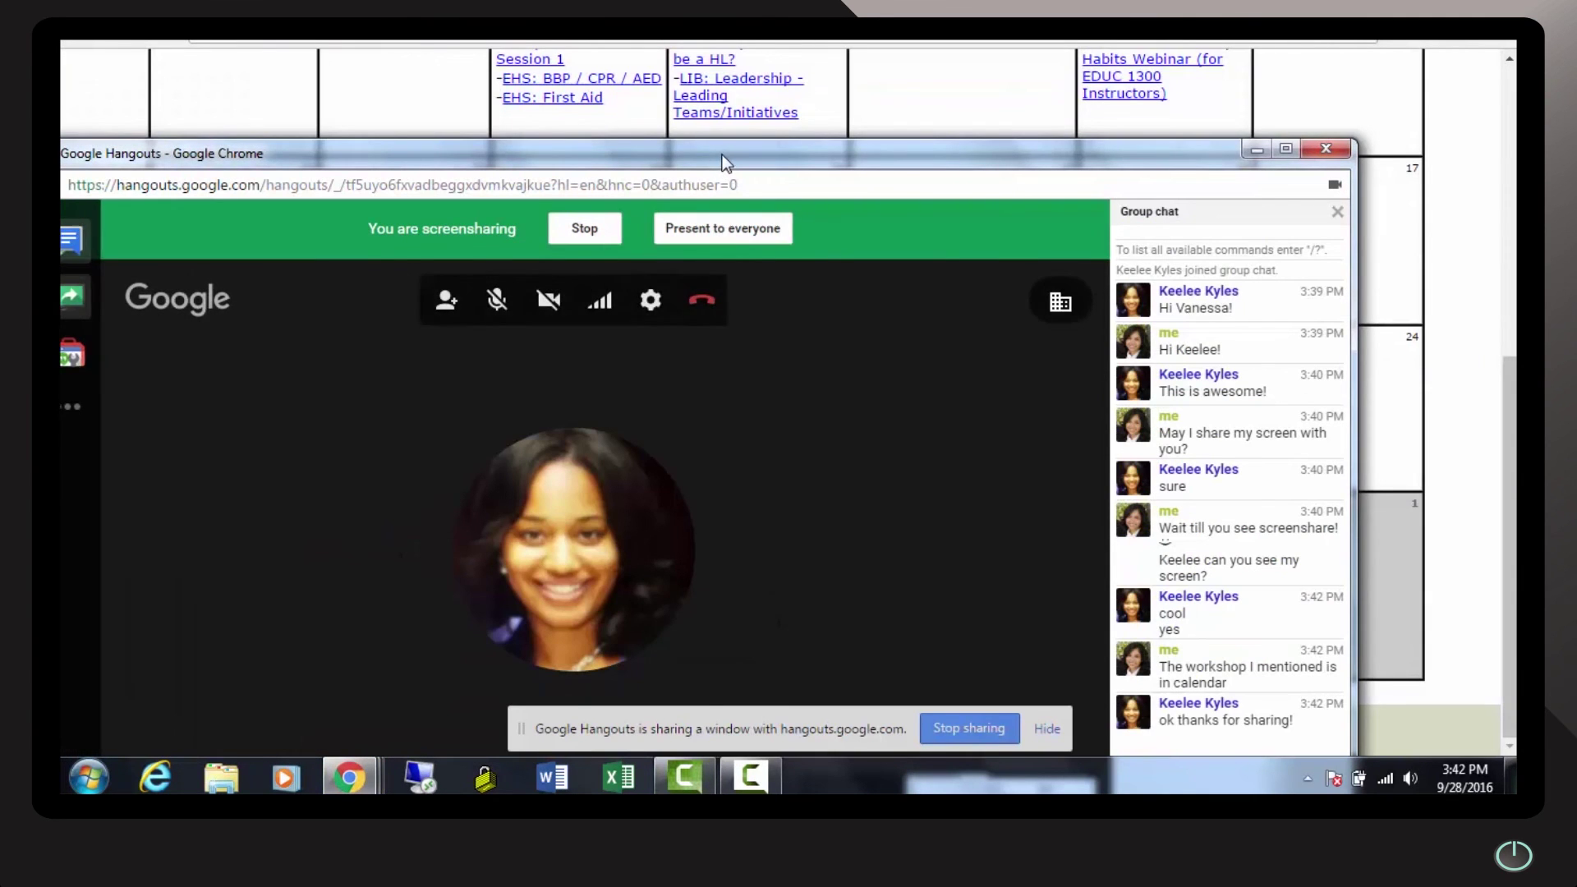
pyautogui.moveTo(722, 154); pyautogui.dragTo(686, 40)
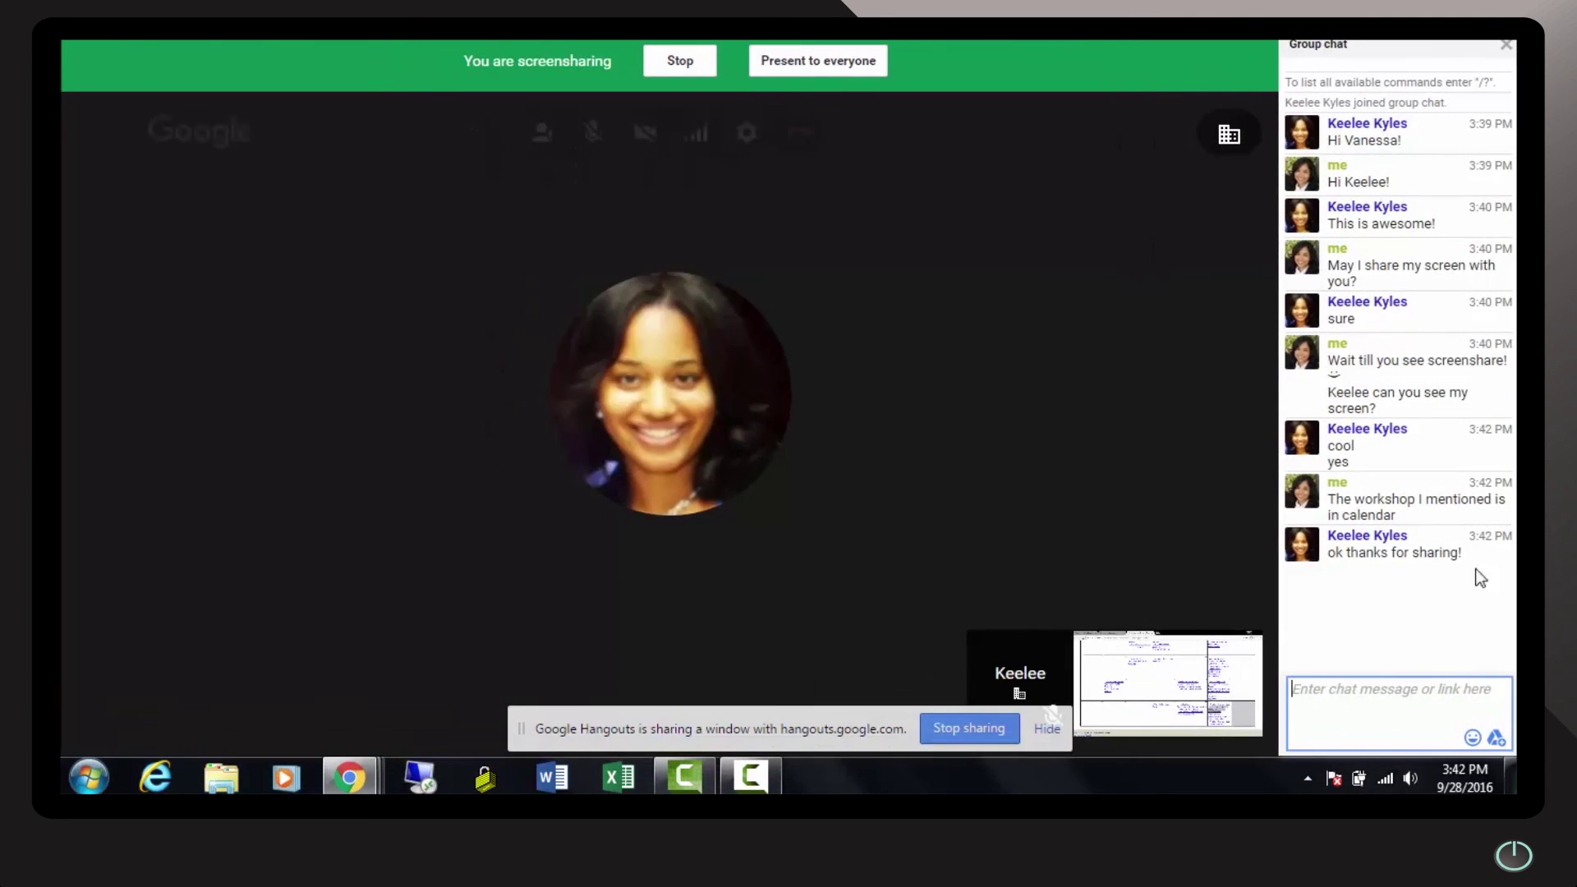
# Send a 'Thank you' message to the colleague in the chat and end the screen share
pyautogui.write('Thank you')
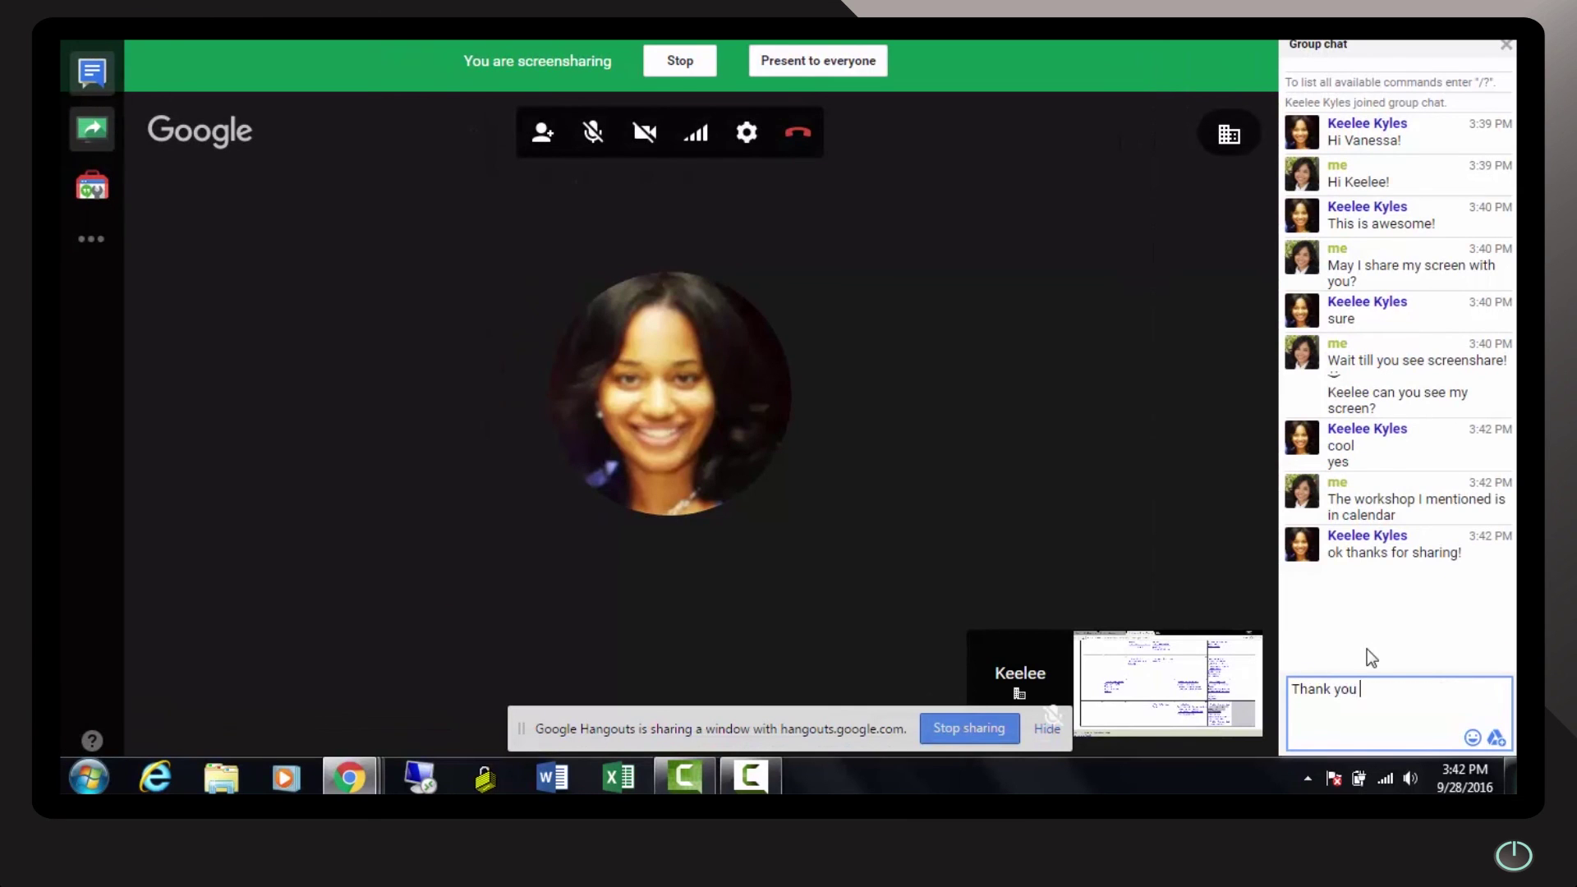
pyautogui.write(' Keelee!')
pyautogui.press('Return')
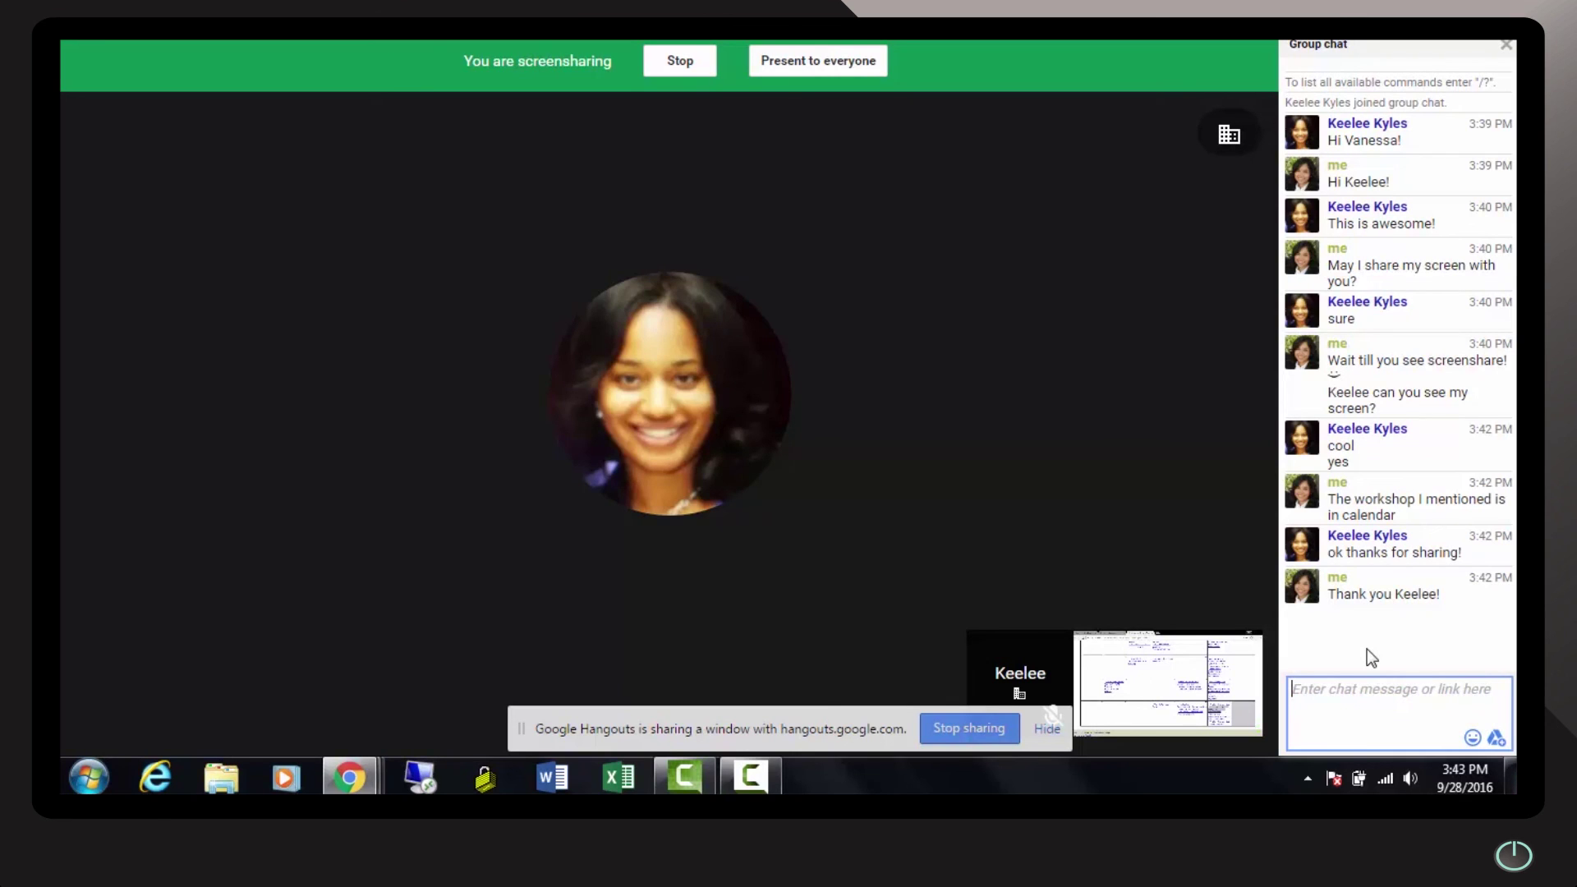
pyautogui.click(680, 60)
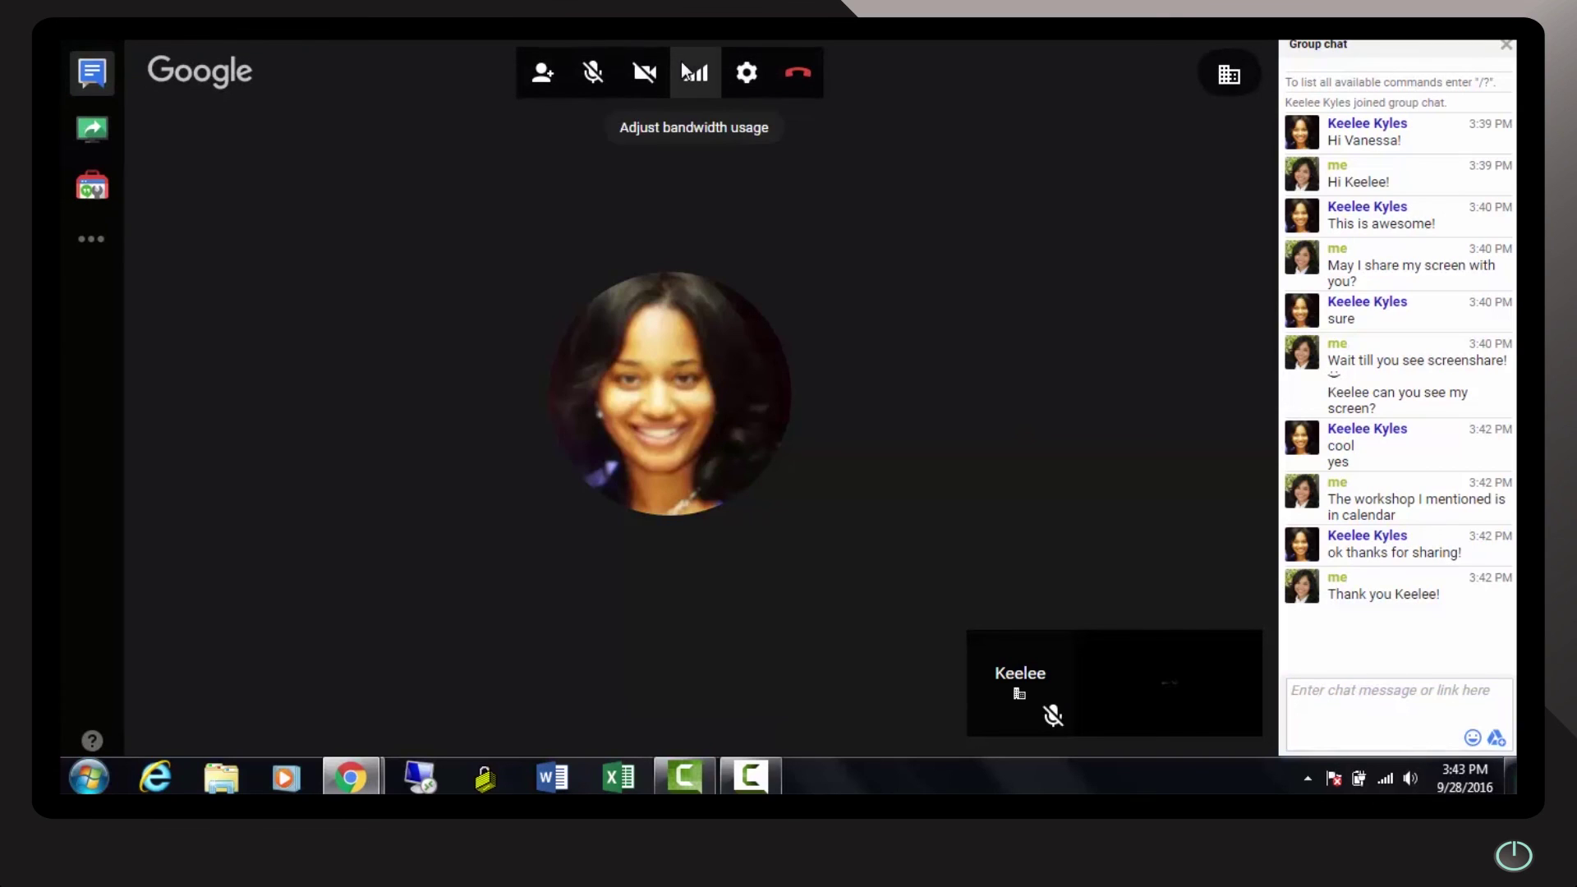